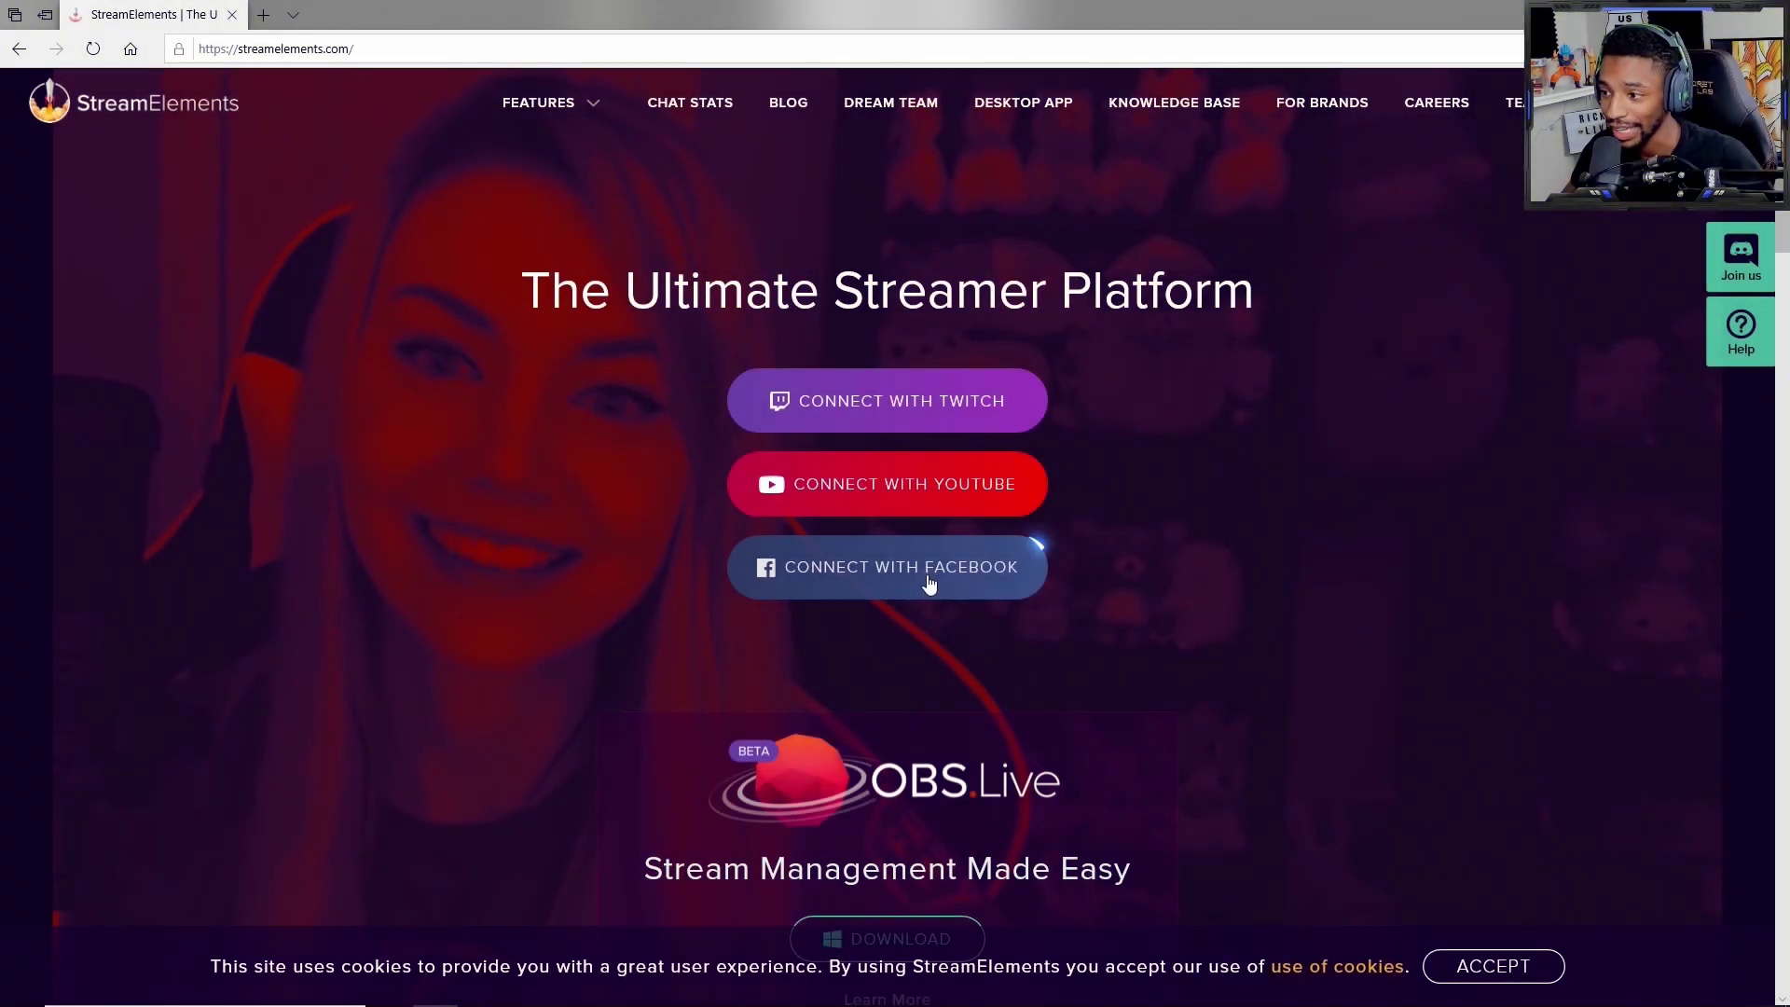
Step: Sign in to StreamElements using Connect with Facebook
{"action": "left_click", "coordinate": [927, 580]}
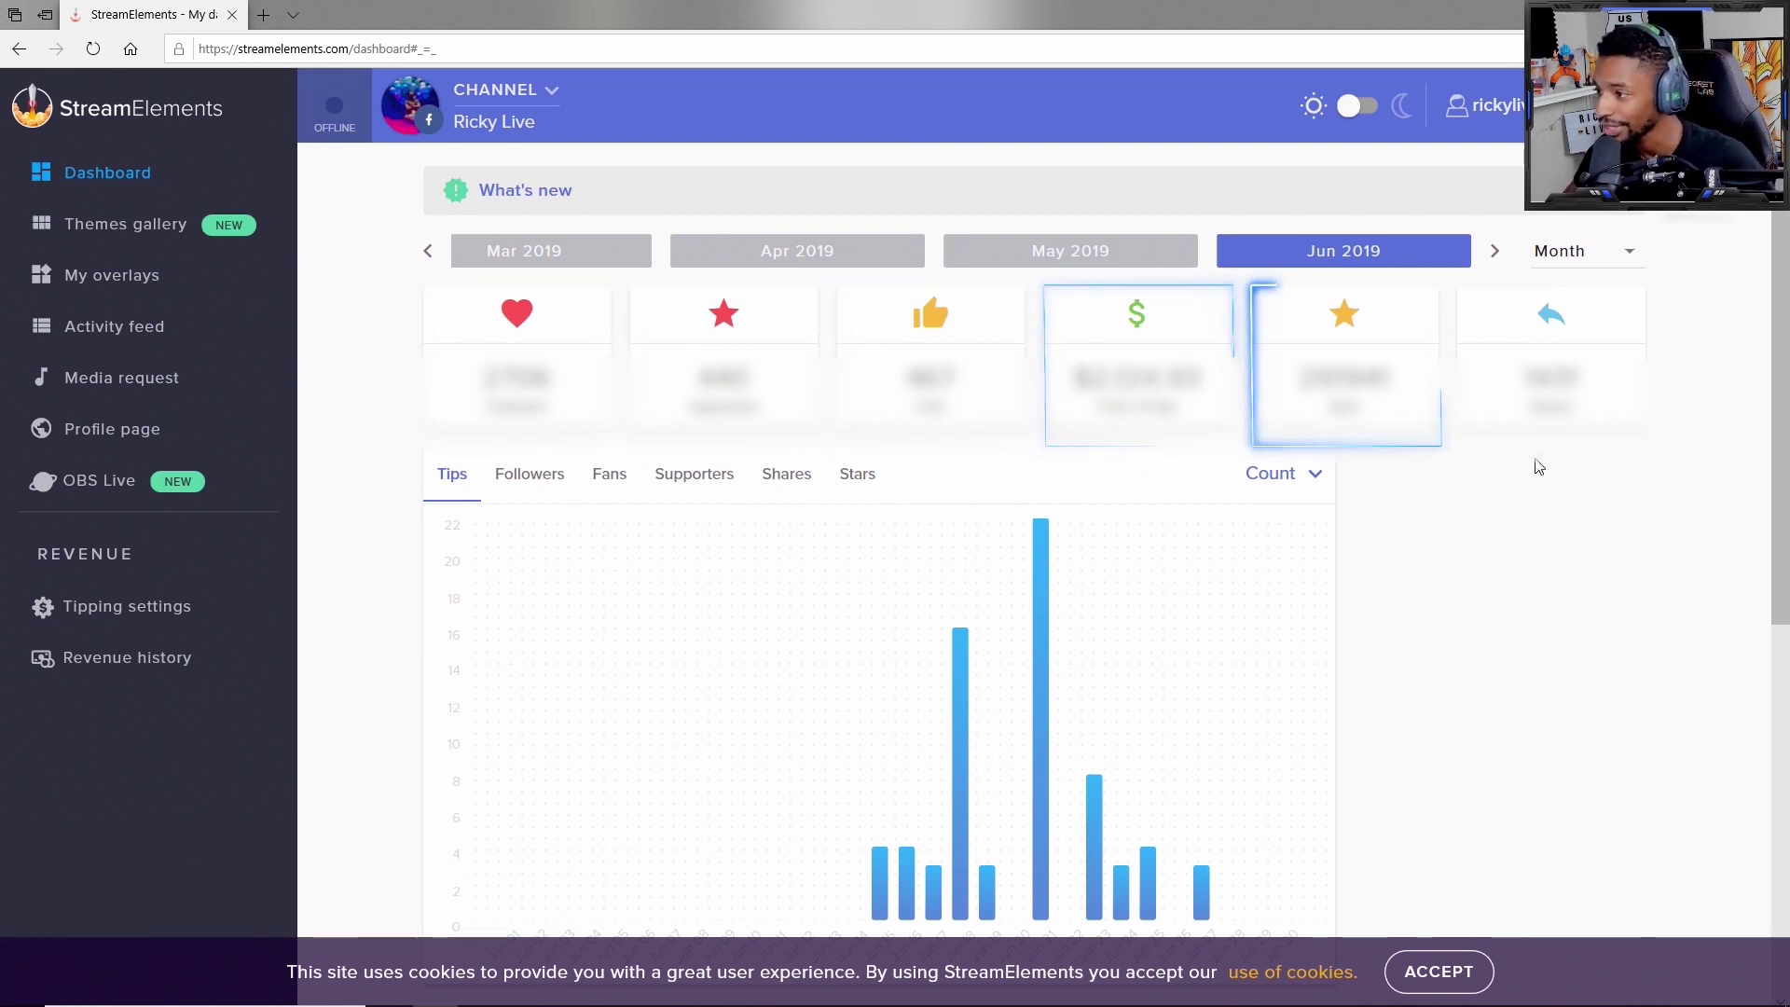
Step: Scroll through the Super Themes in the Themes gallery and return to the top
{"action": "scroll", "coordinate": [1426, 566], "scroll_direction": "down", "scroll_amount": 2}
{"action": "scroll", "coordinate": [1436, 569], "scroll_direction": "down", "scroll_amount": 6}
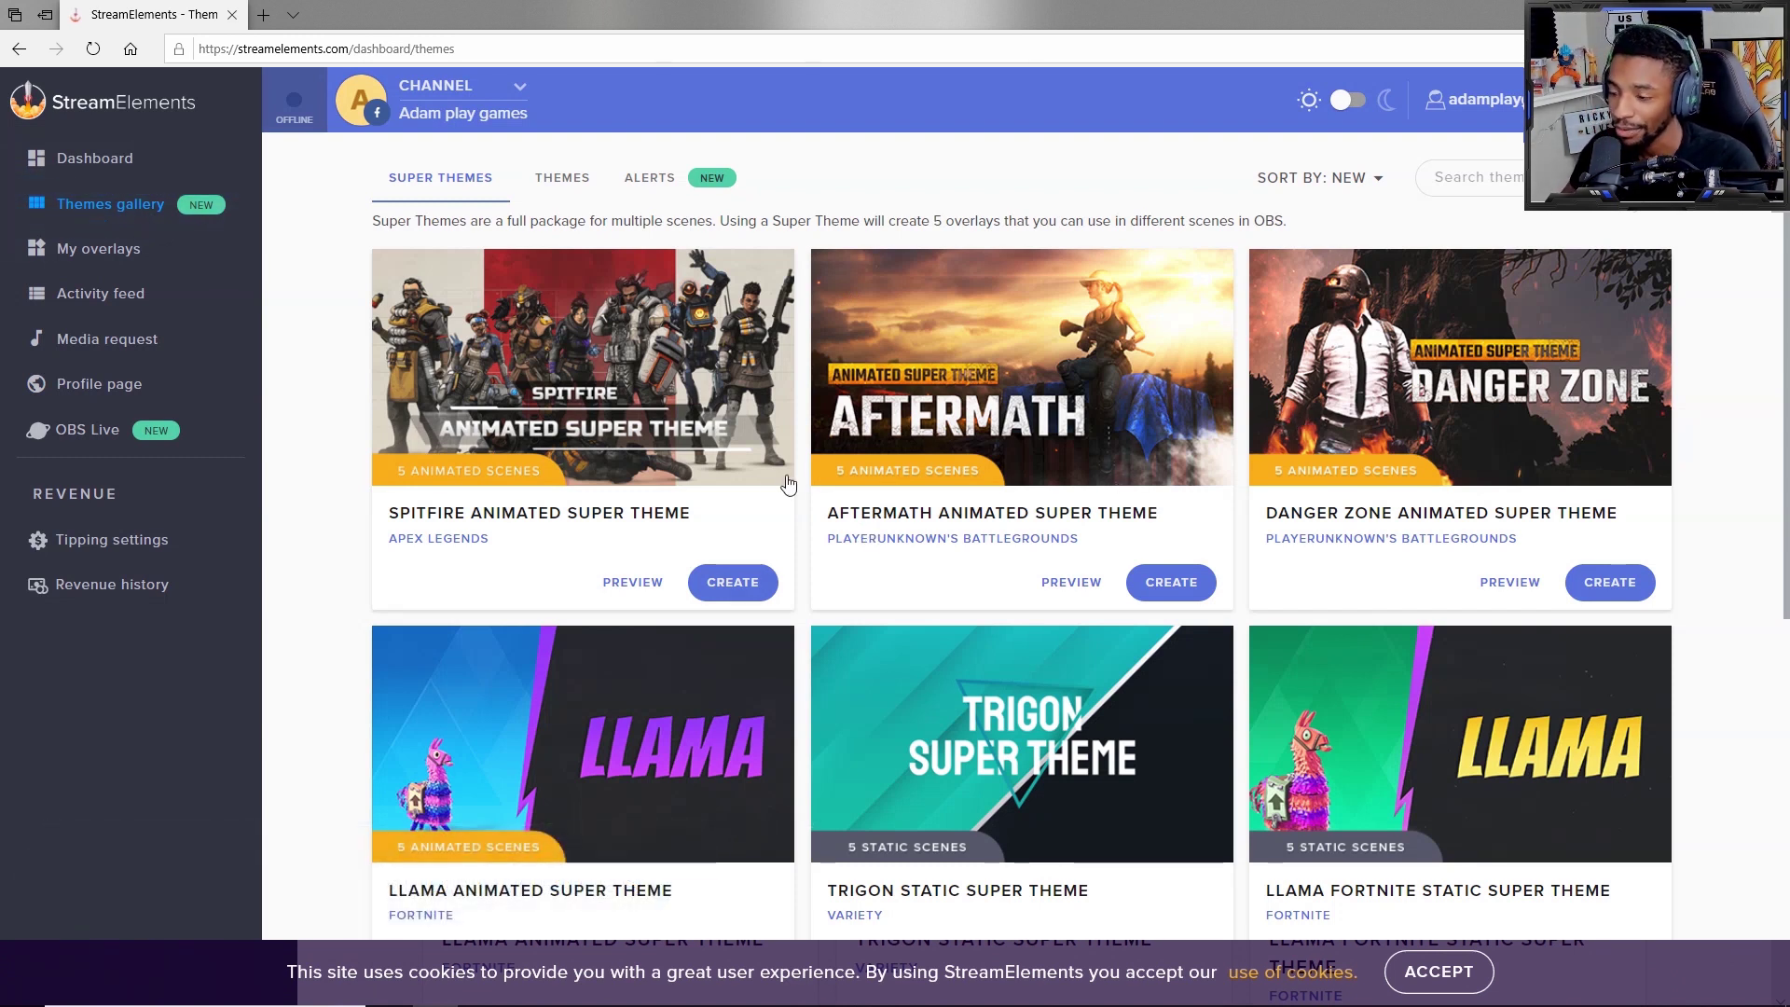
{"action": "scroll", "coordinate": [722, 531], "scroll_direction": "down", "scroll_amount": 3}
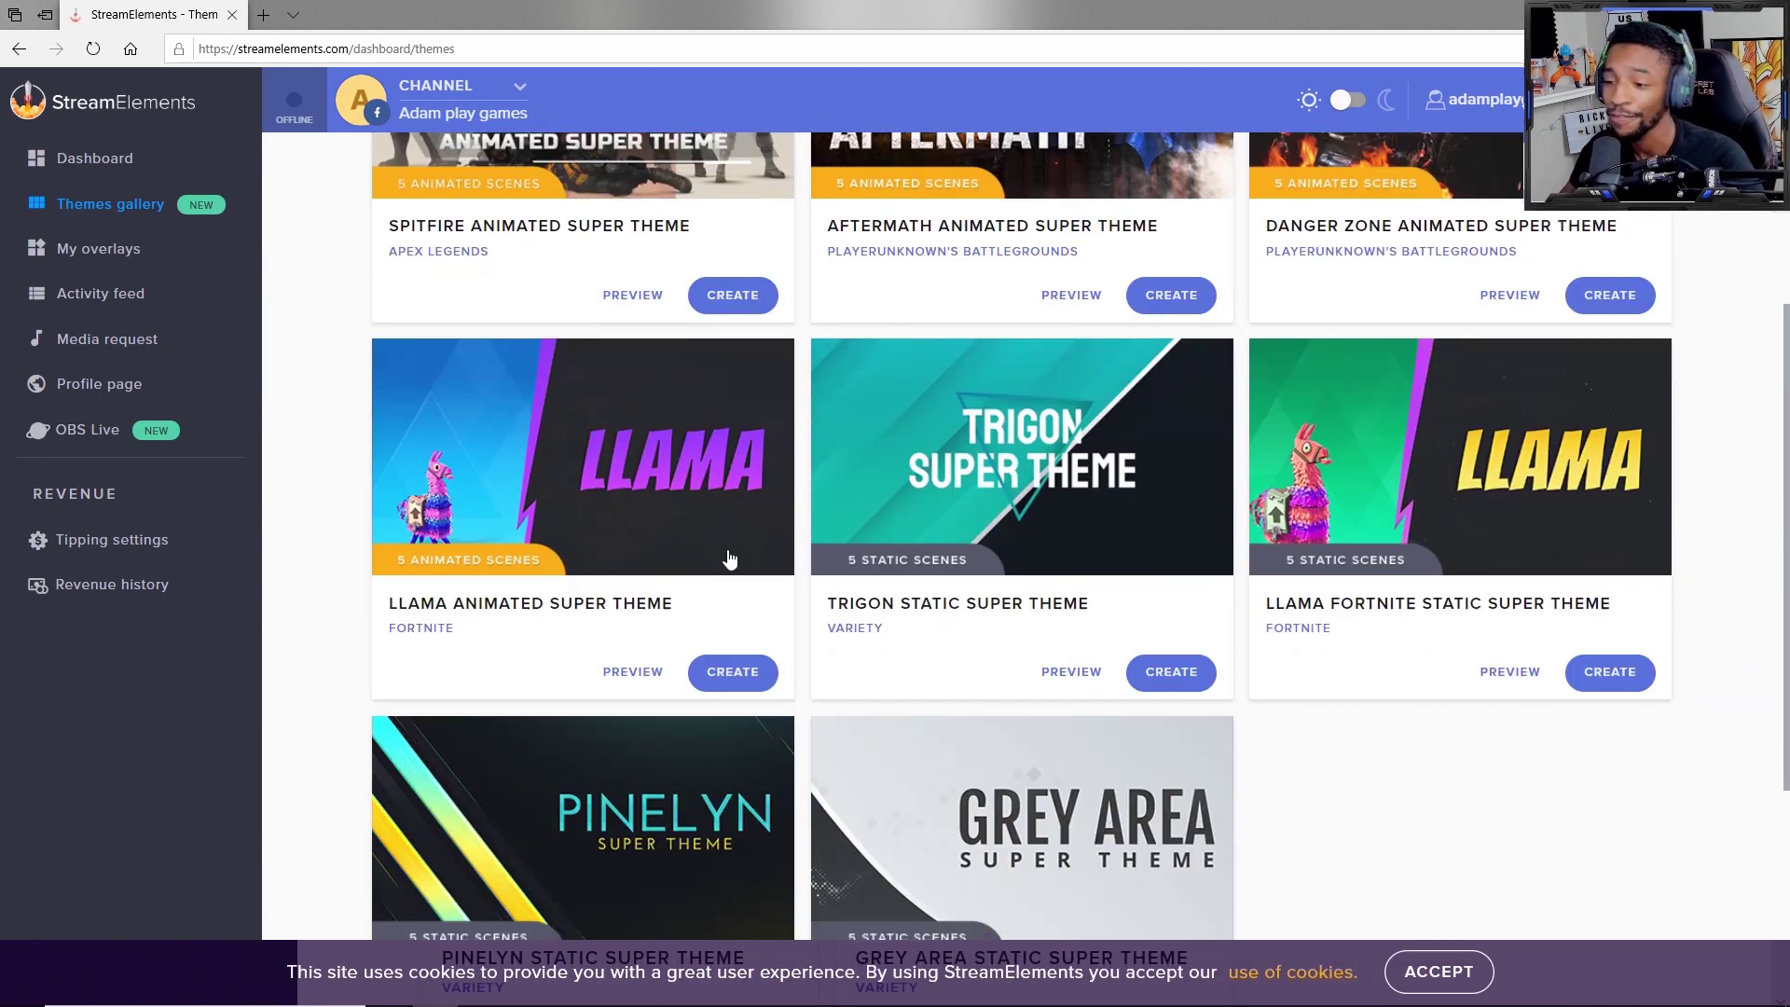
{"action": "scroll", "coordinate": [731, 557], "scroll_direction": "down", "scroll_amount": 3}
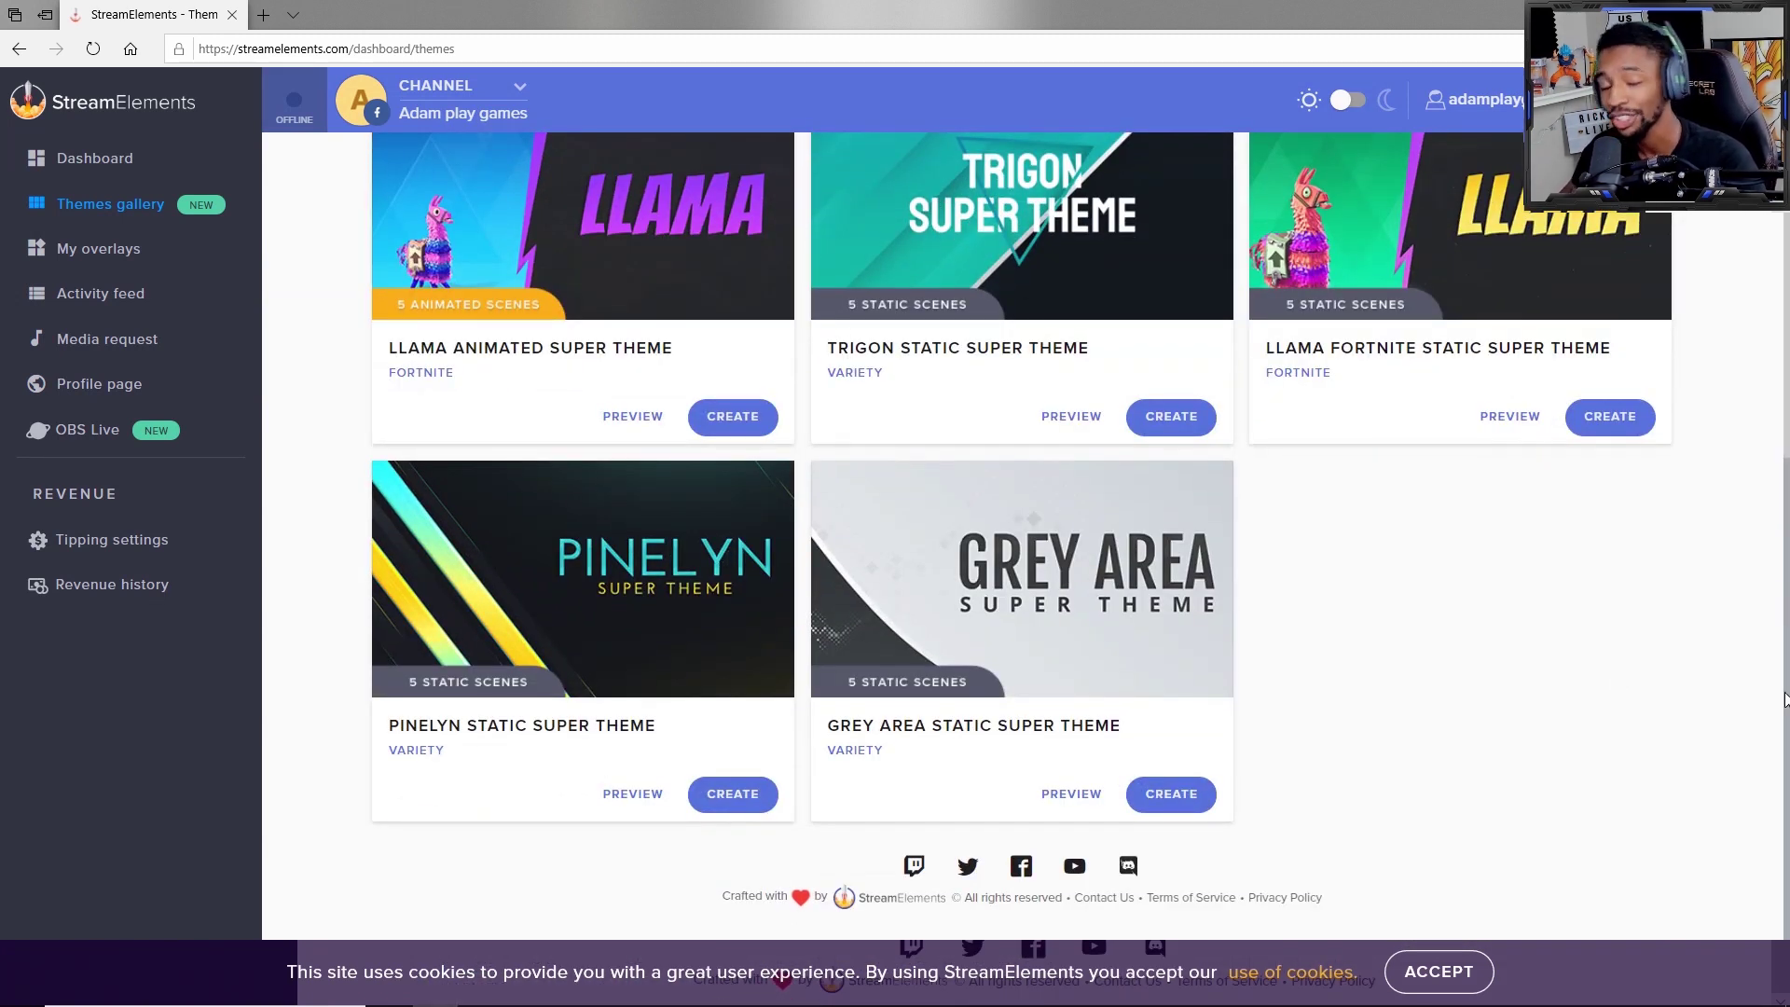
{"action": "left_click_drag", "start_coordinate": [1784, 697], "coordinate": [1781, 447]}
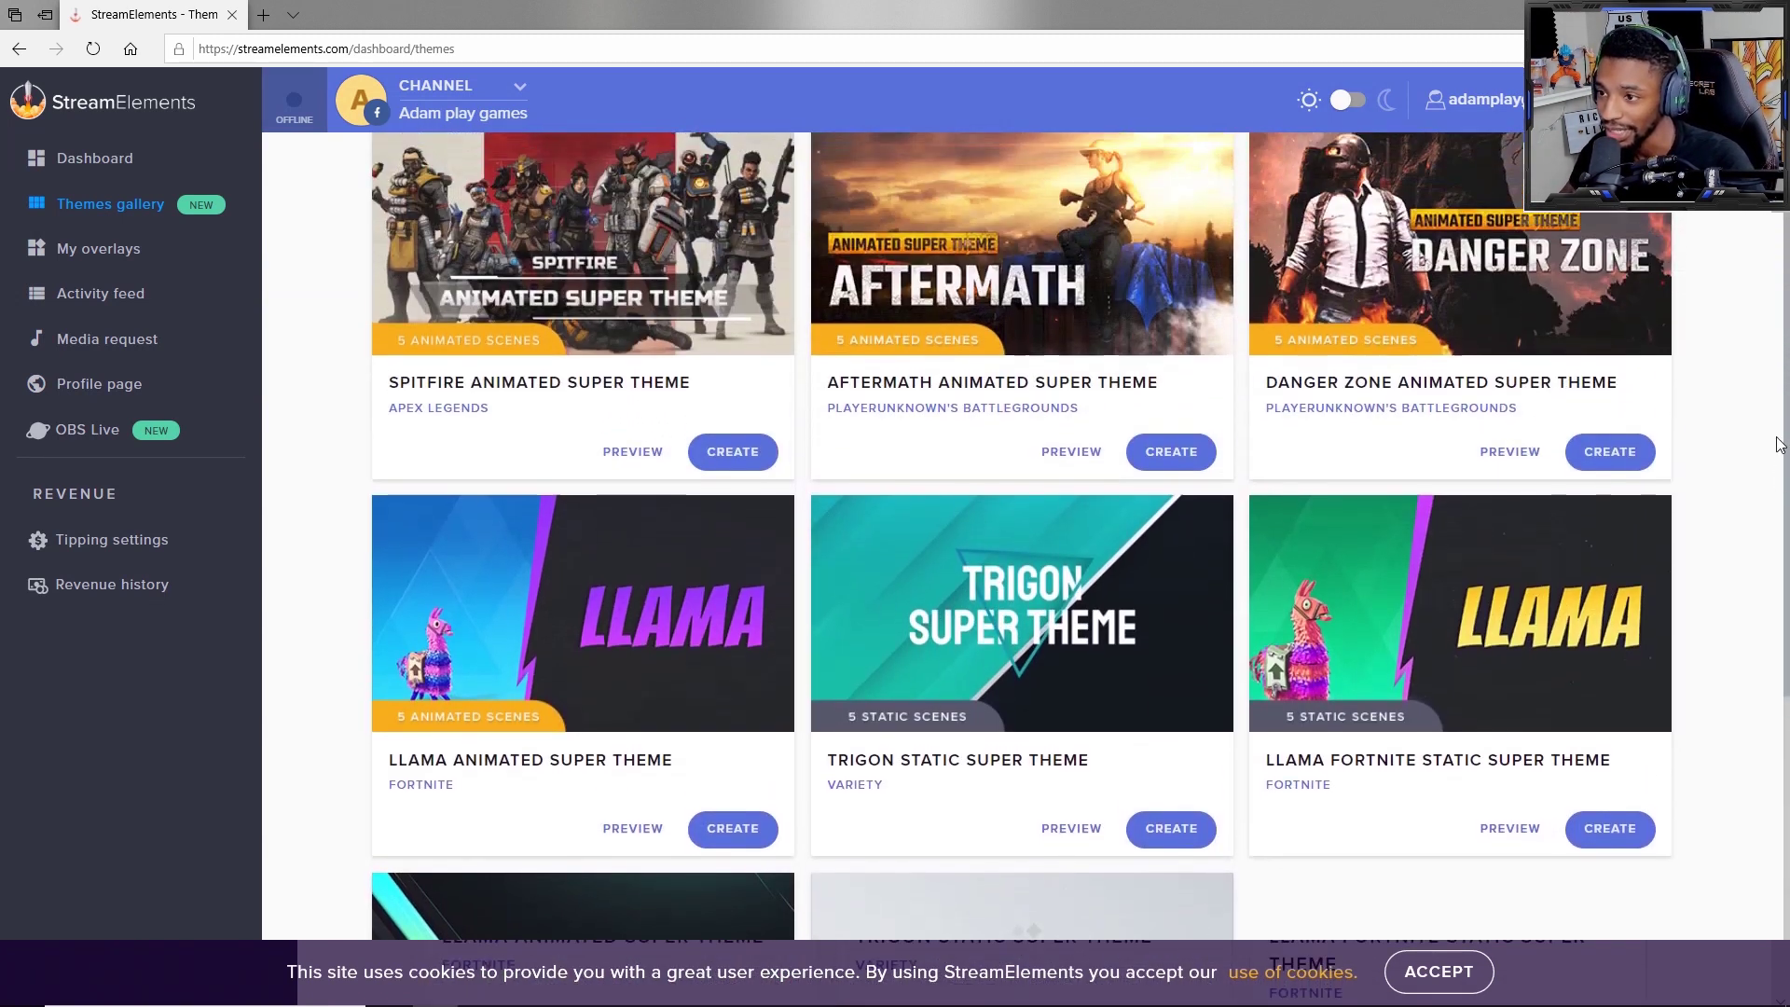
{"action": "scroll", "coordinate": [1782, 401], "scroll_direction": "up", "scroll_amount": 1}
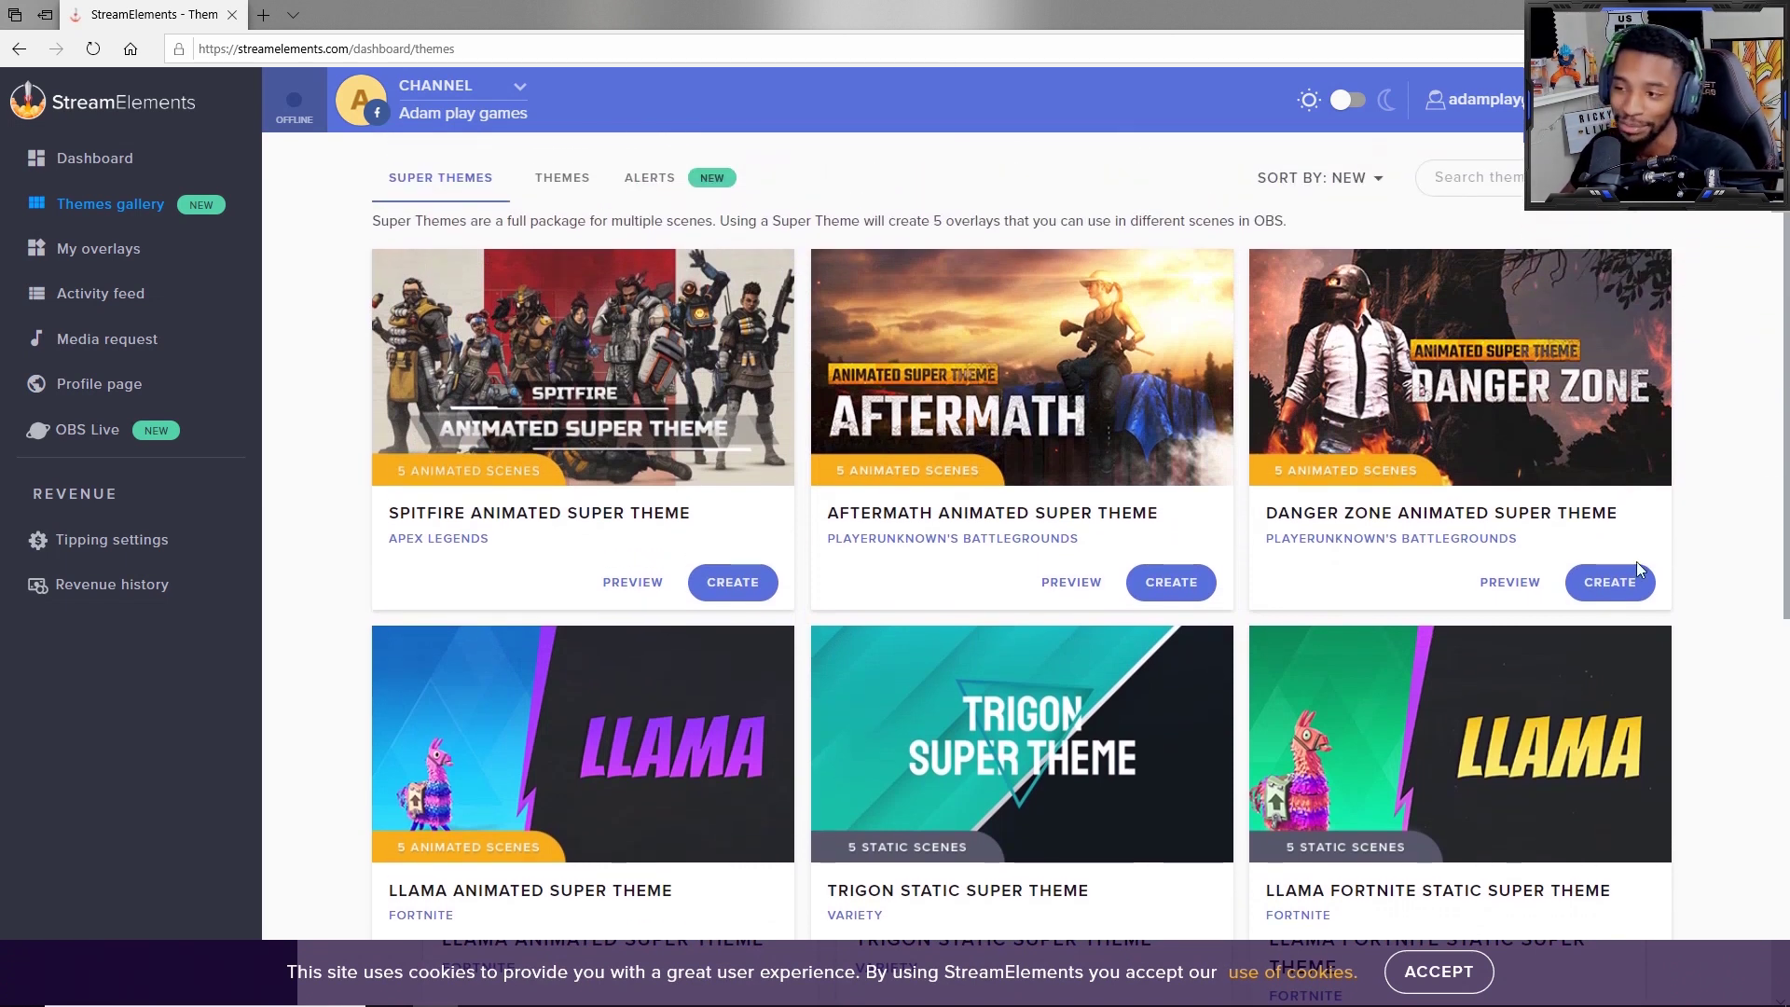
Step: Create 'PUBG Overlay' from the Danger Zone theme and copy its in-game scene link
{"action": "left_click", "coordinate": [1576, 583]}
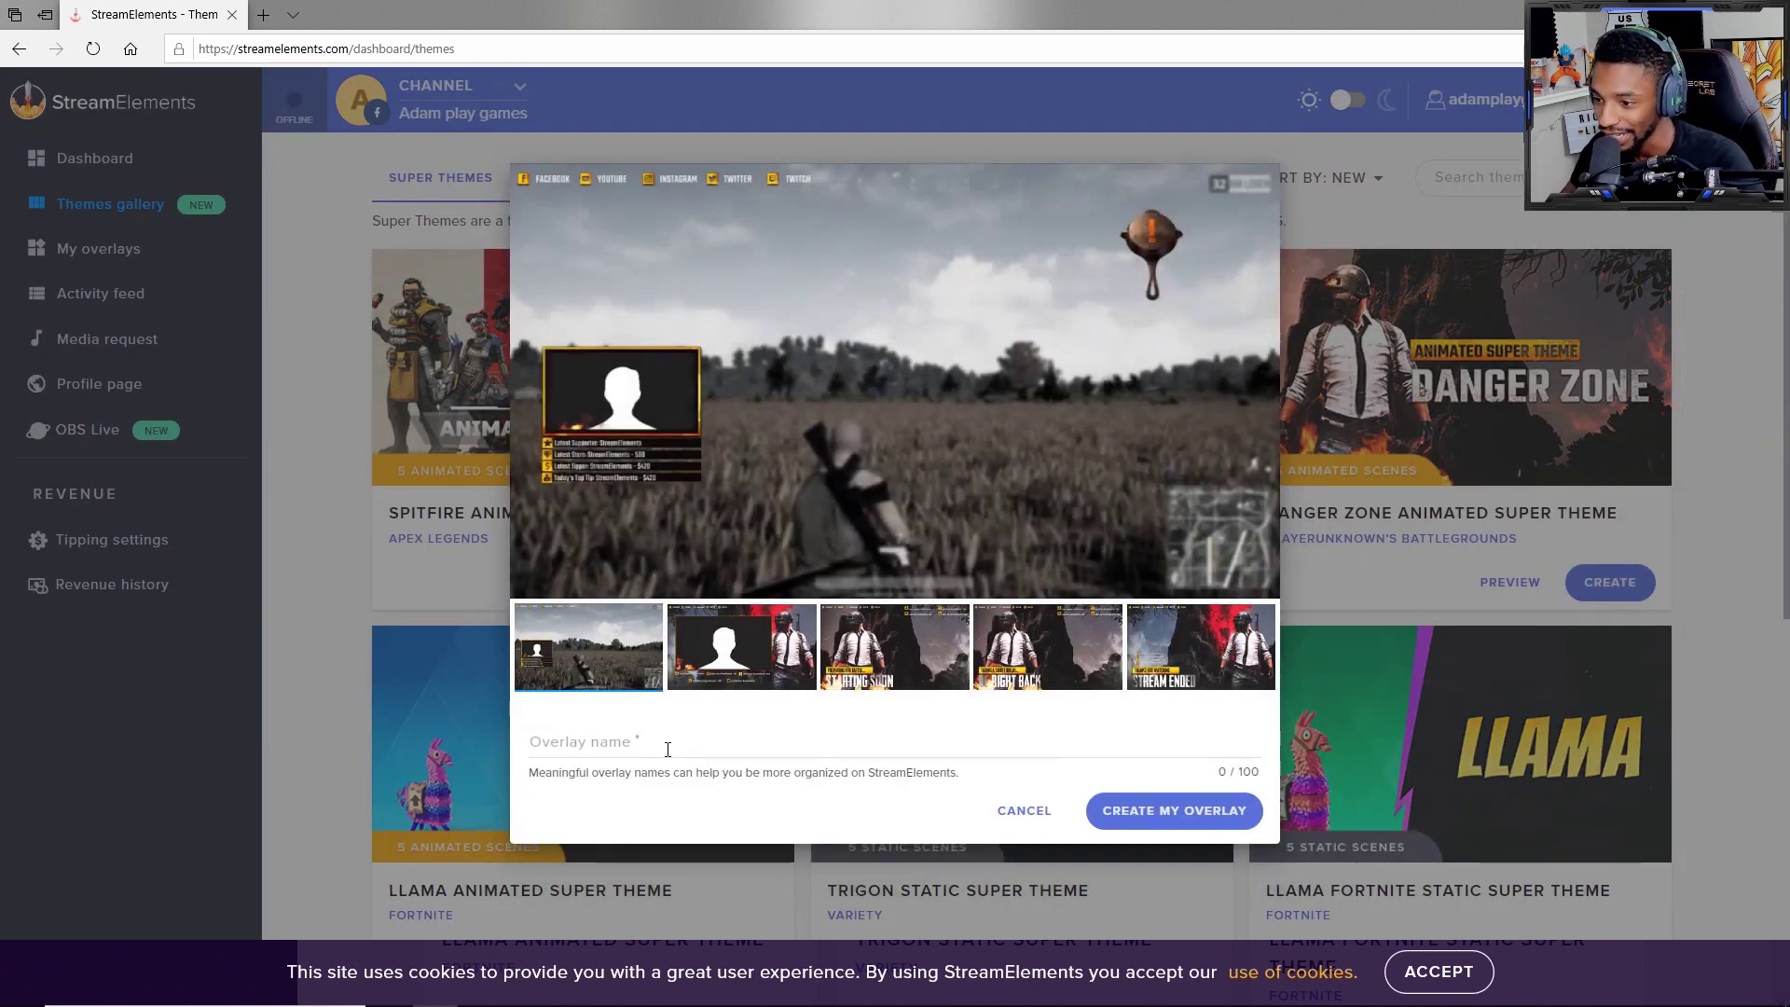
{"action": "left_click", "coordinate": [668, 748]}
{"action": "type", "text": "PUBG"}
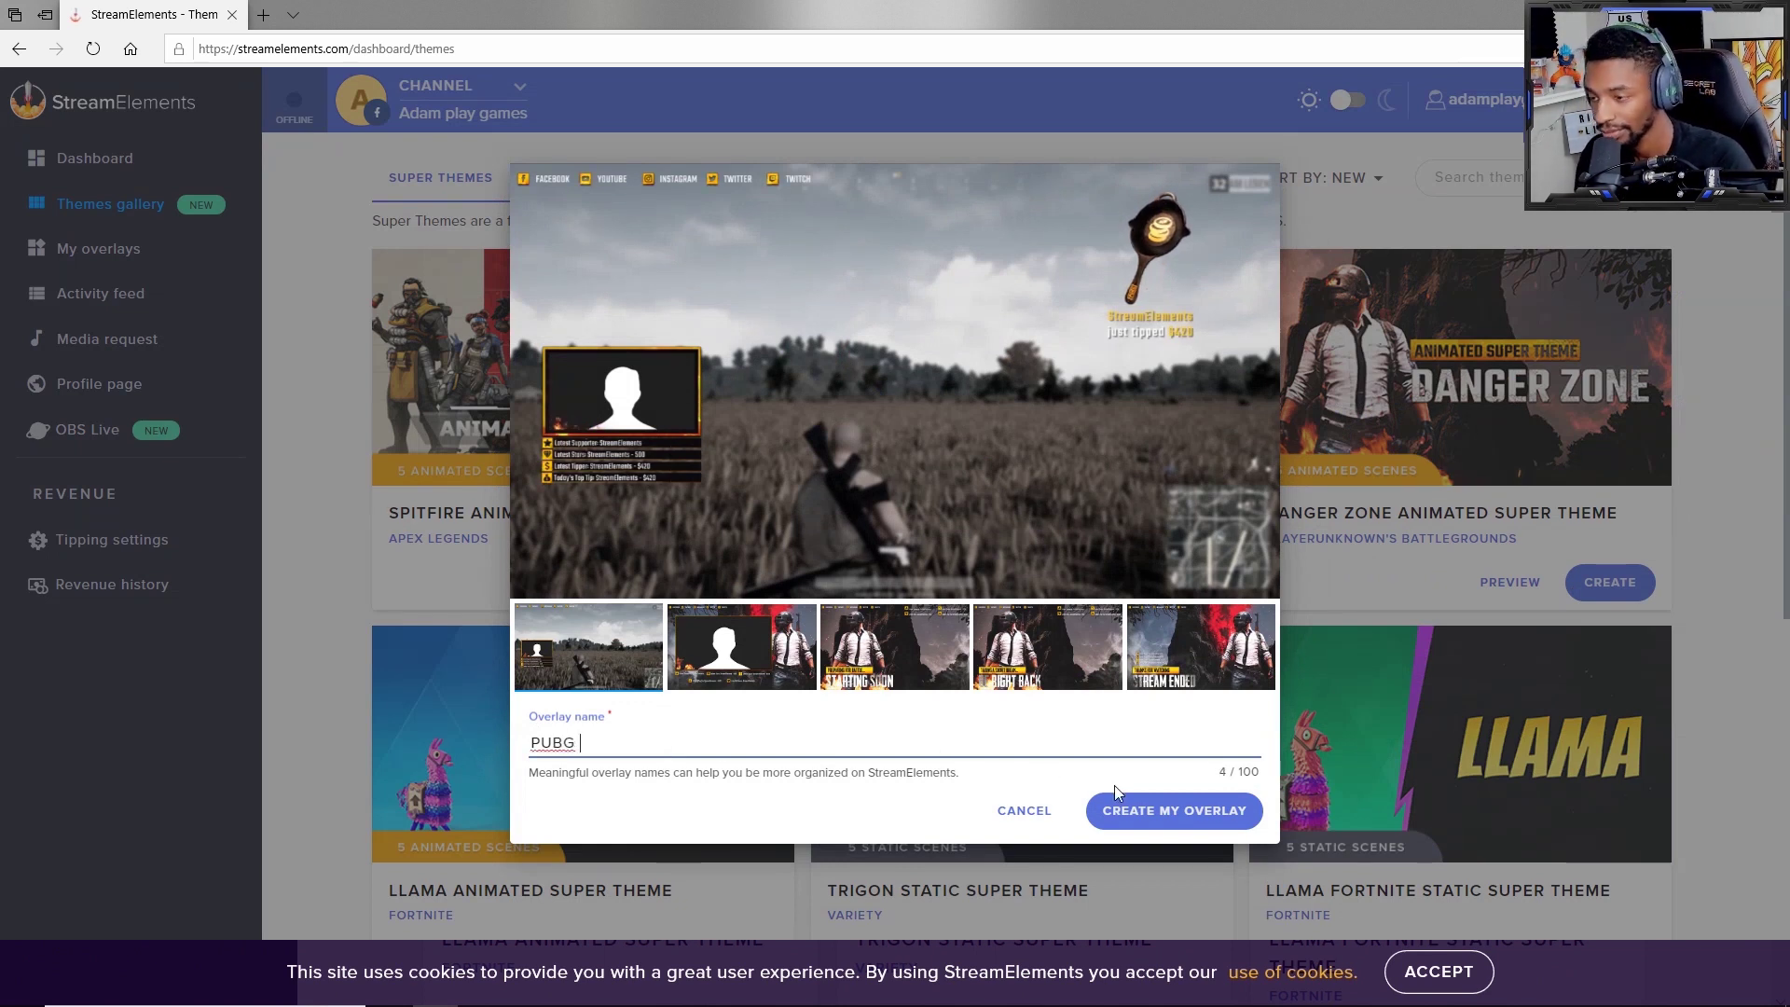
{"action": "type", "text": "Overlay"}
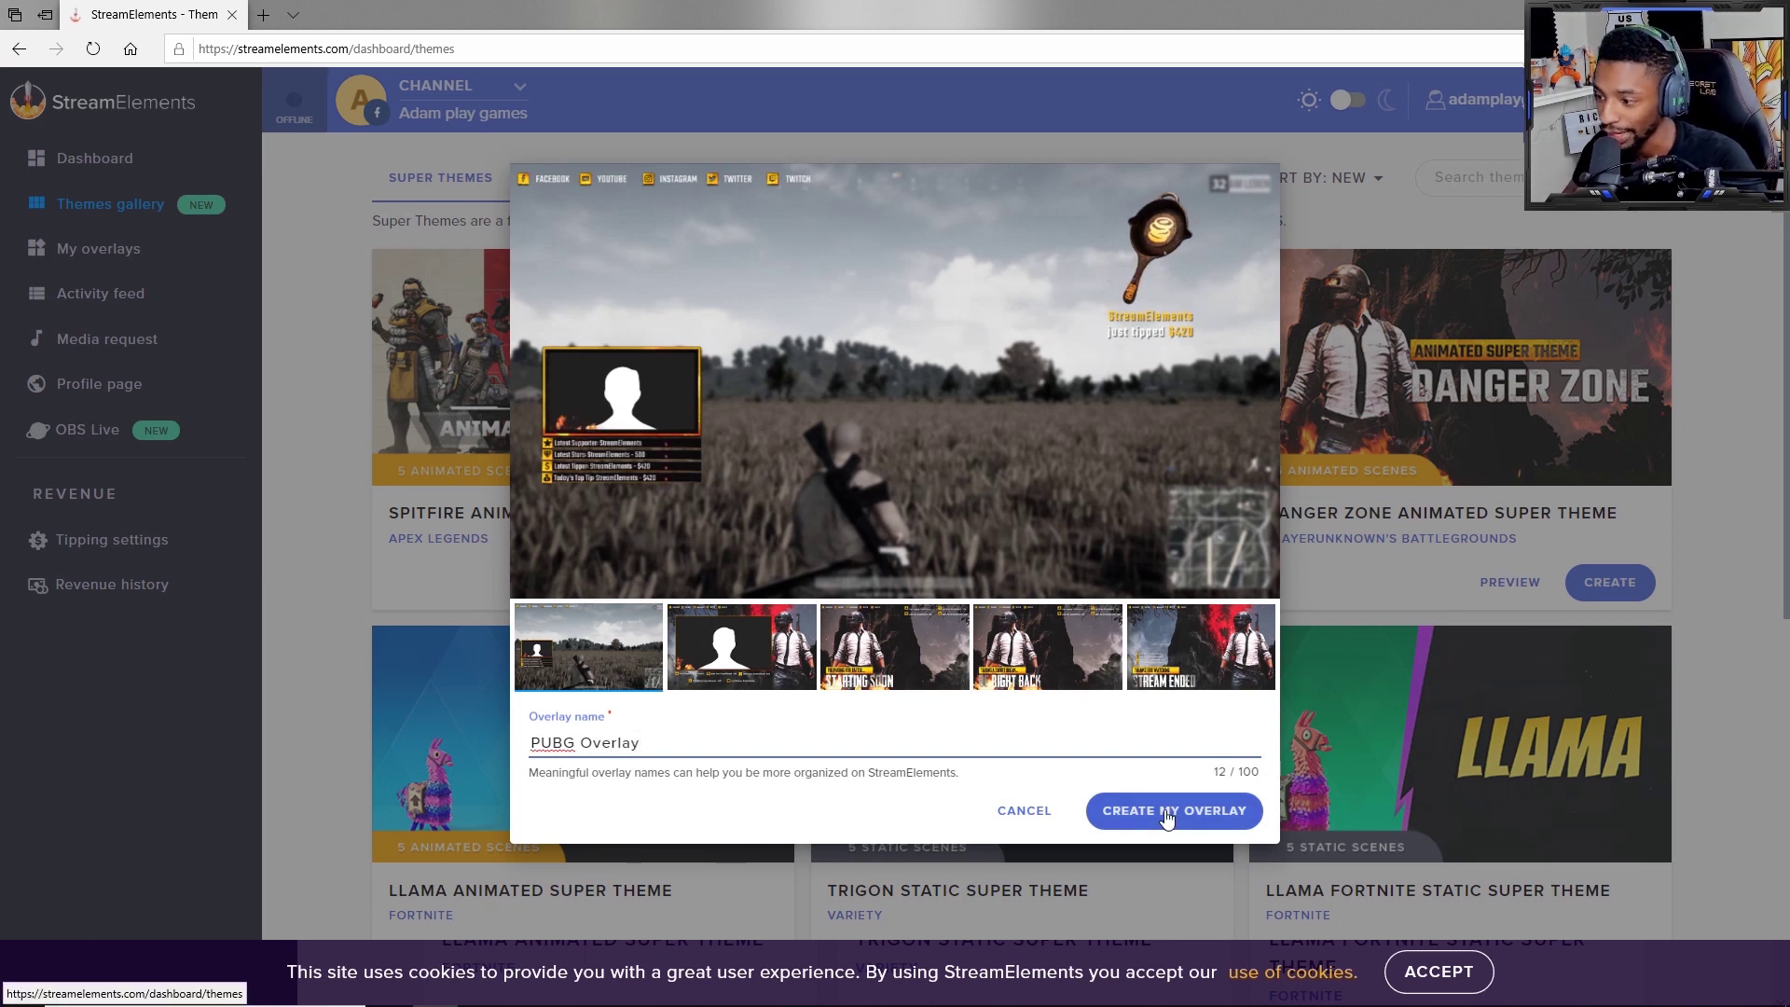
{"action": "left_click", "coordinate": [1167, 812]}
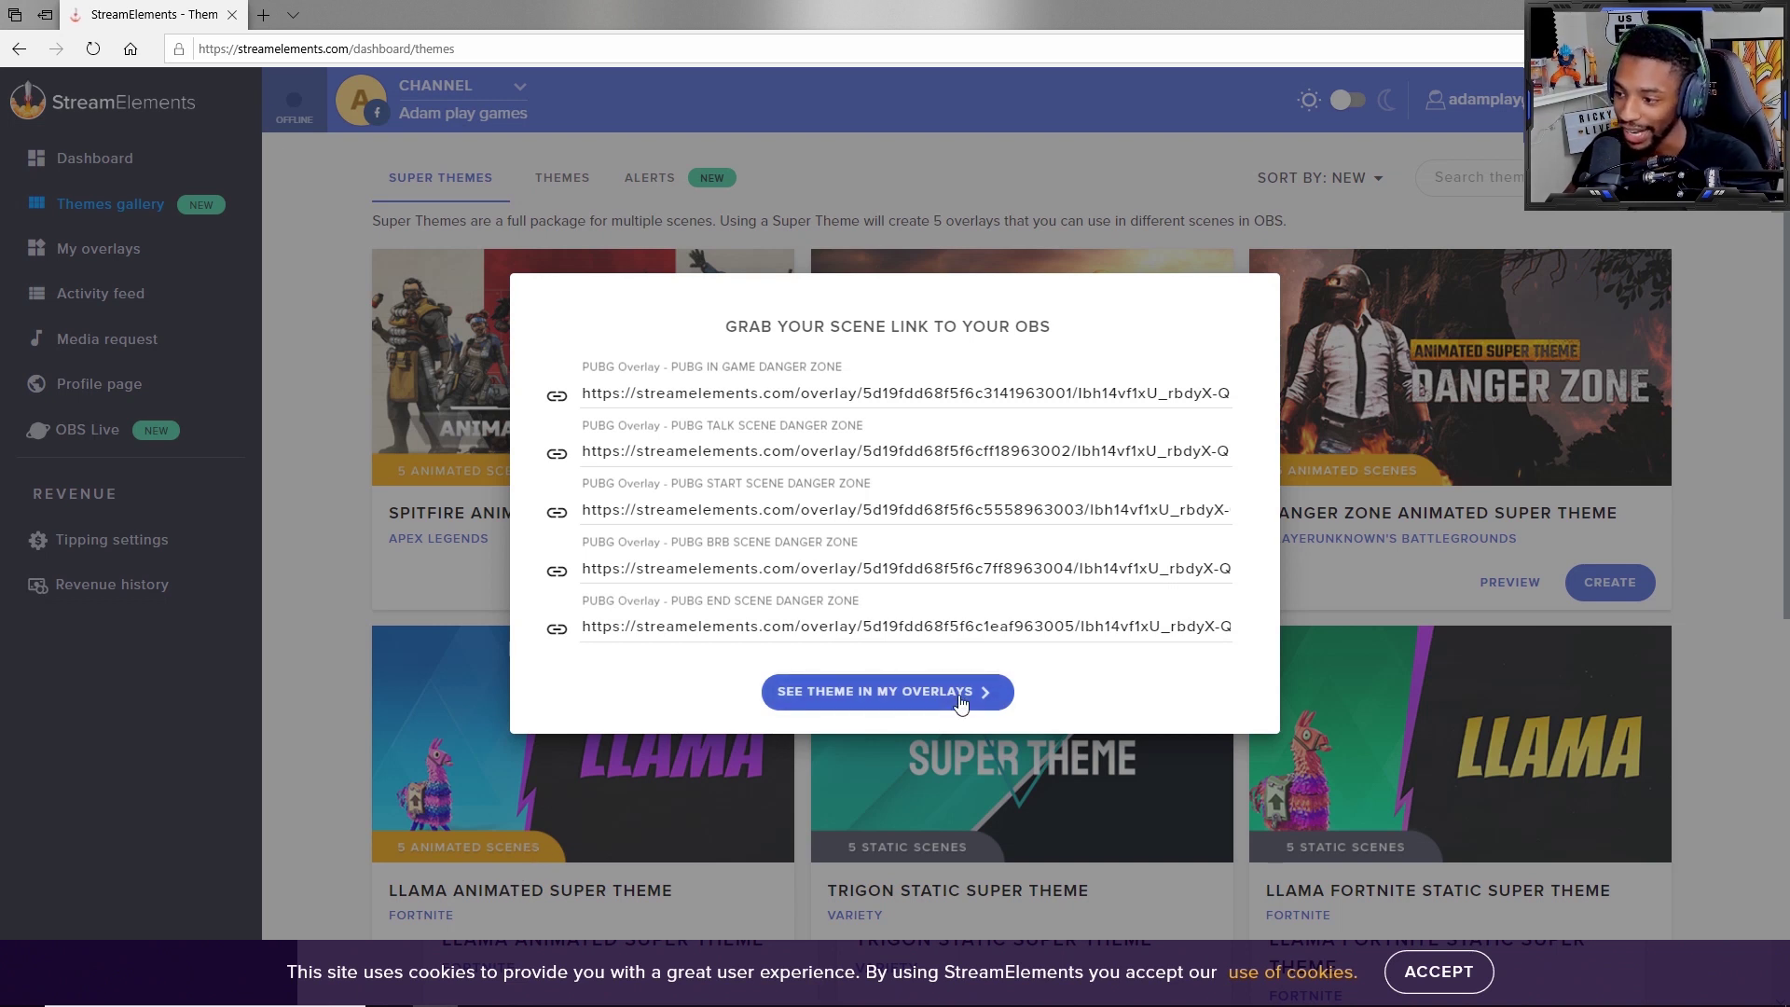
{"action": "left_click", "coordinate": [558, 399]}
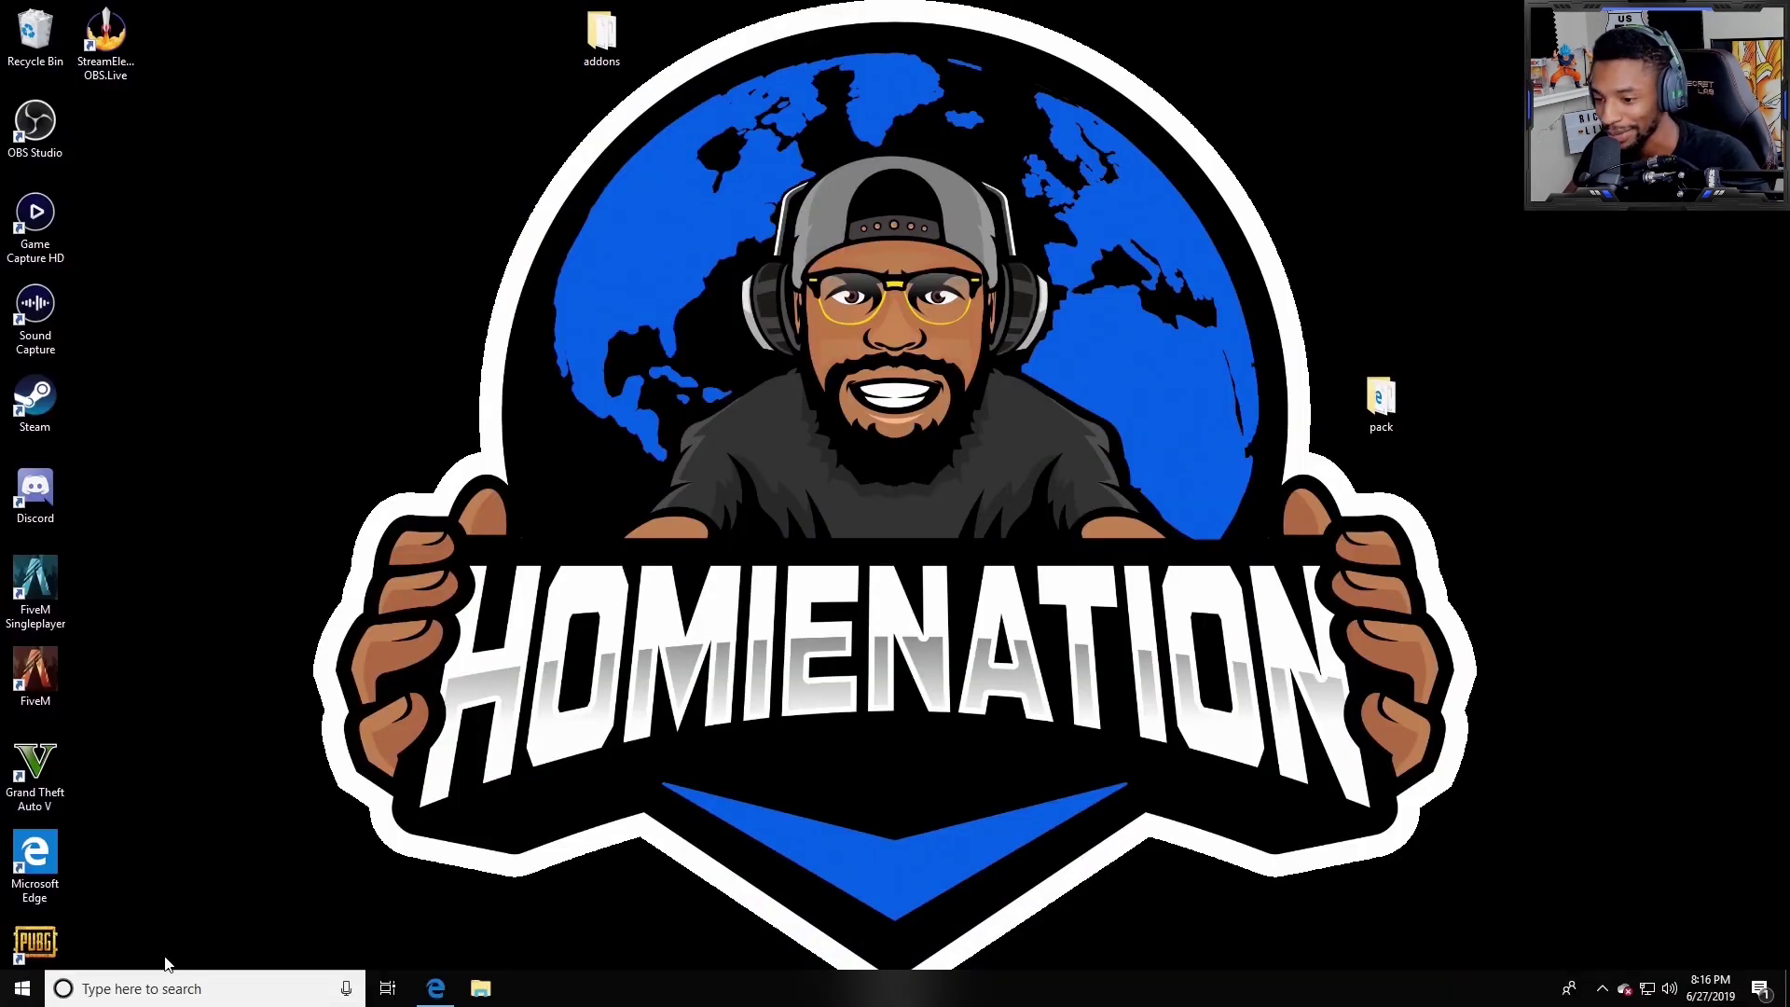
Step: Search Windows for 'obs' and launch OBS Studio (64bit)
{"action": "left_click", "coordinate": [168, 988]}
{"action": "type", "text": "o"}
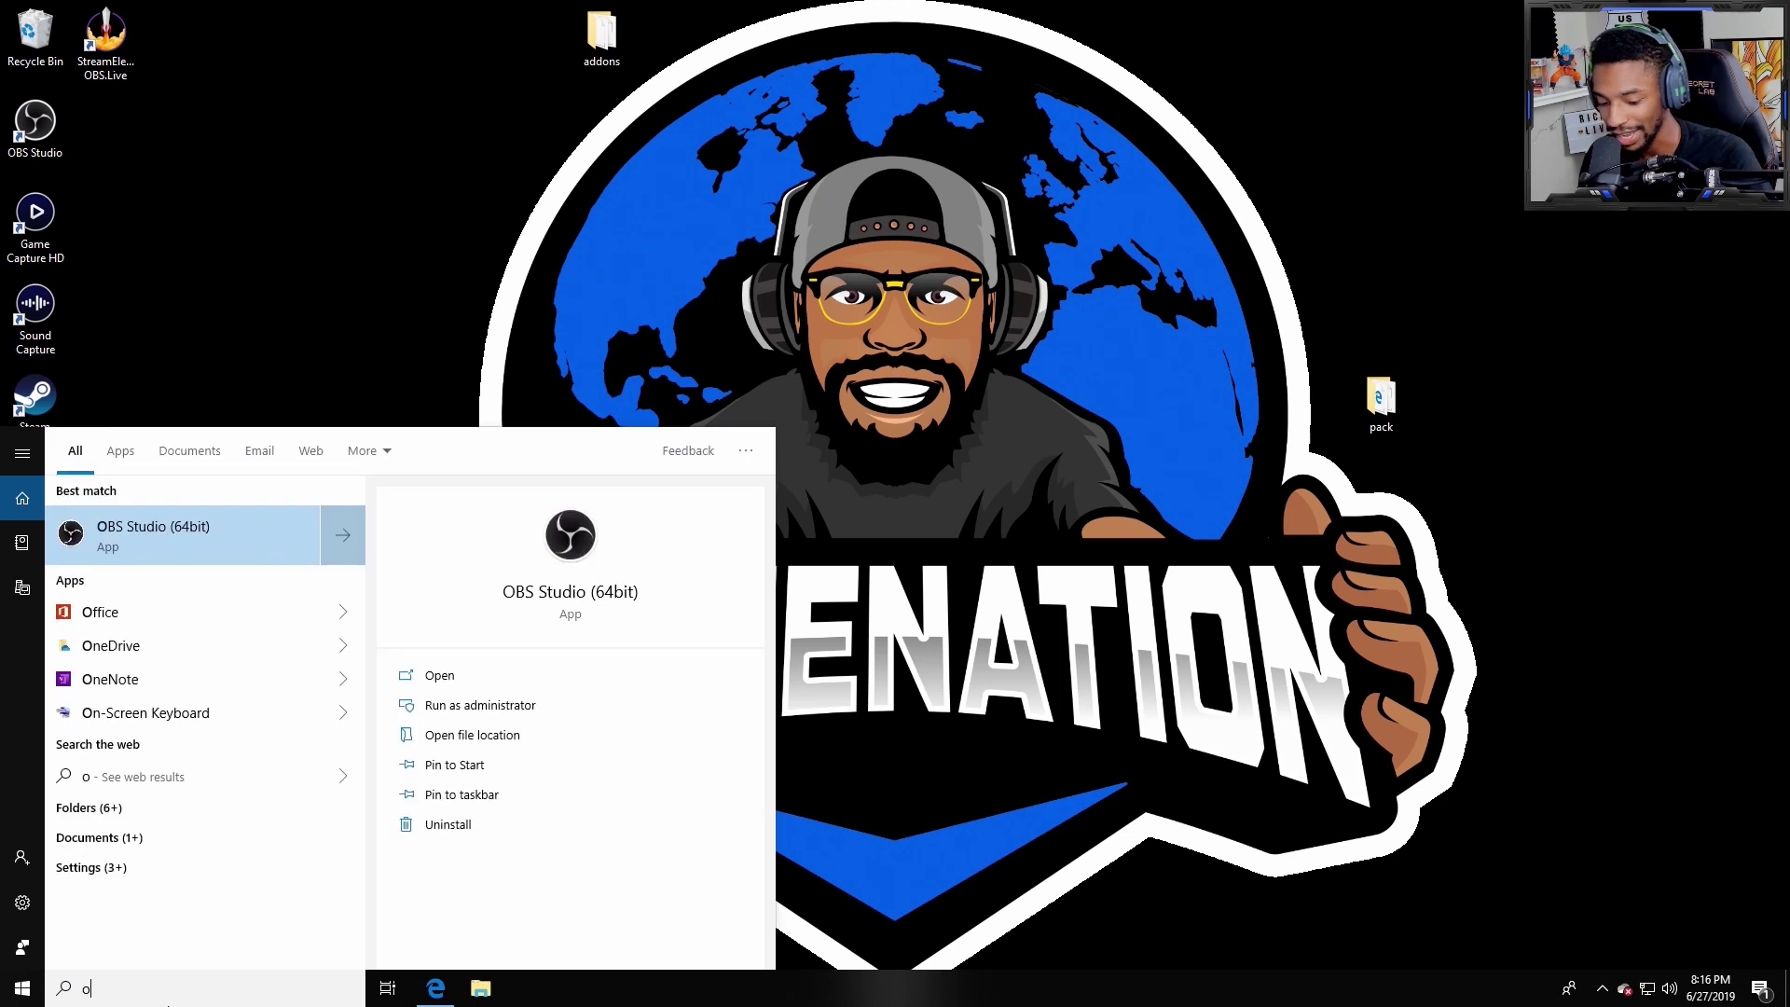
{"action": "type", "text": "bs"}
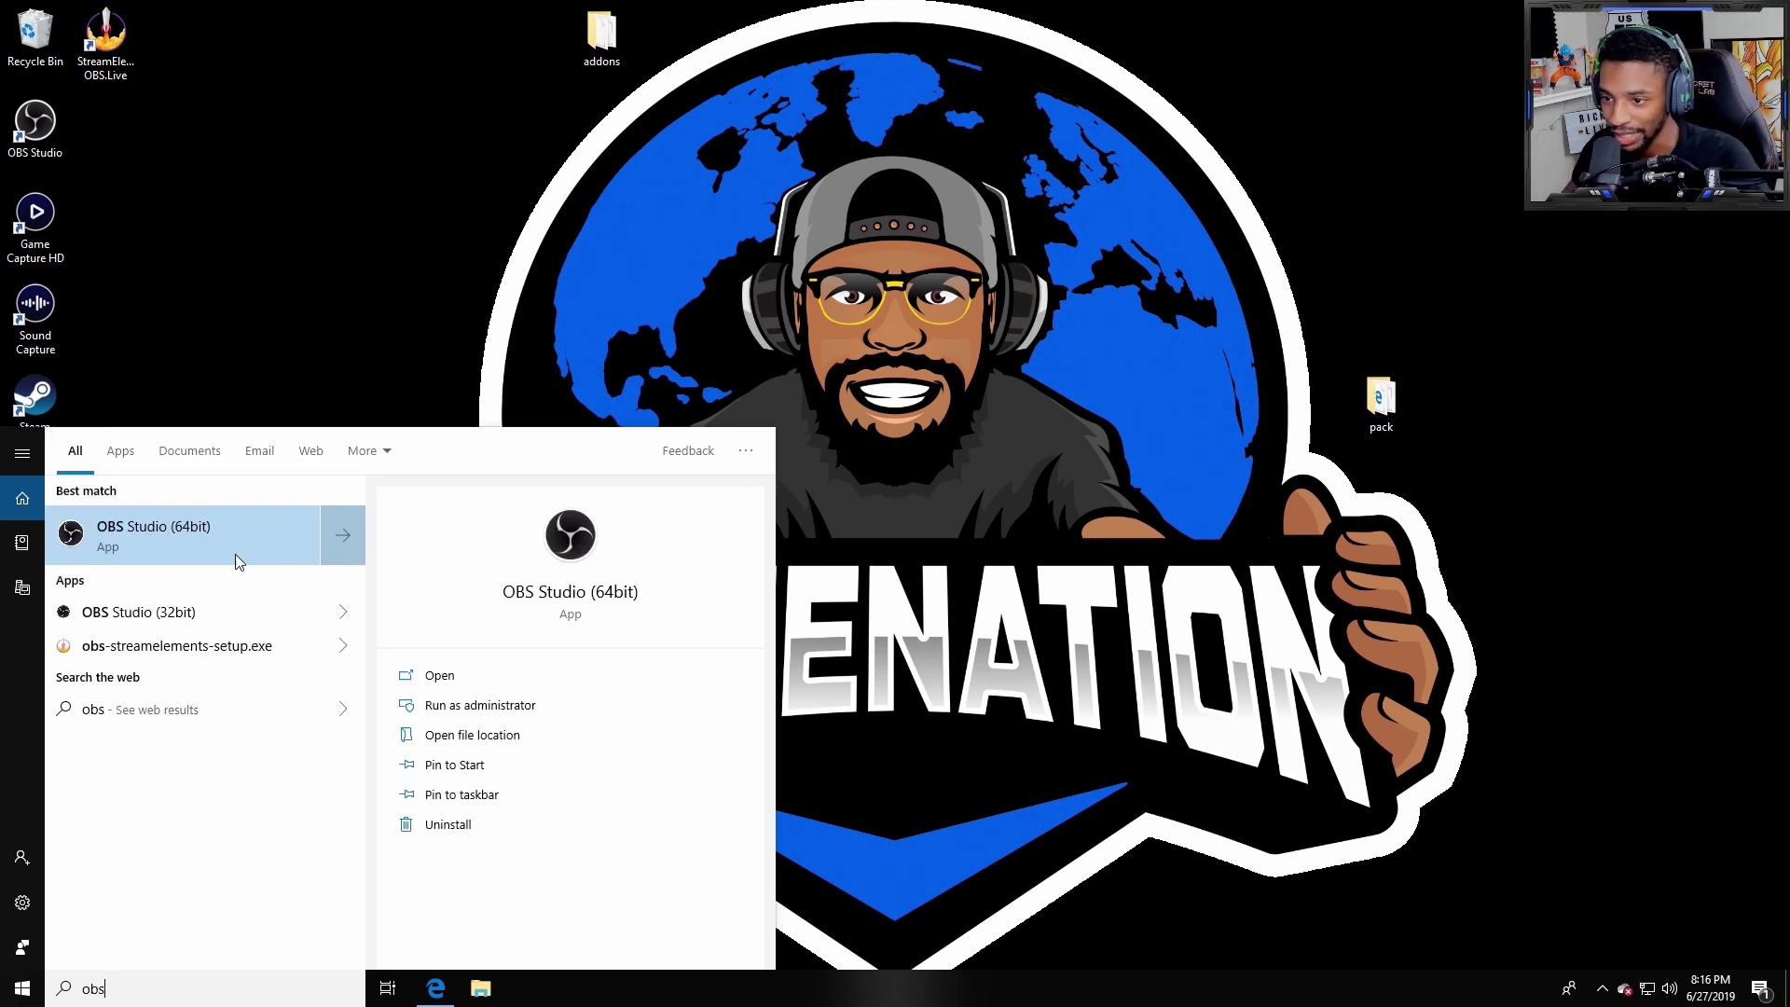
{"action": "left_click", "coordinate": [239, 562]}
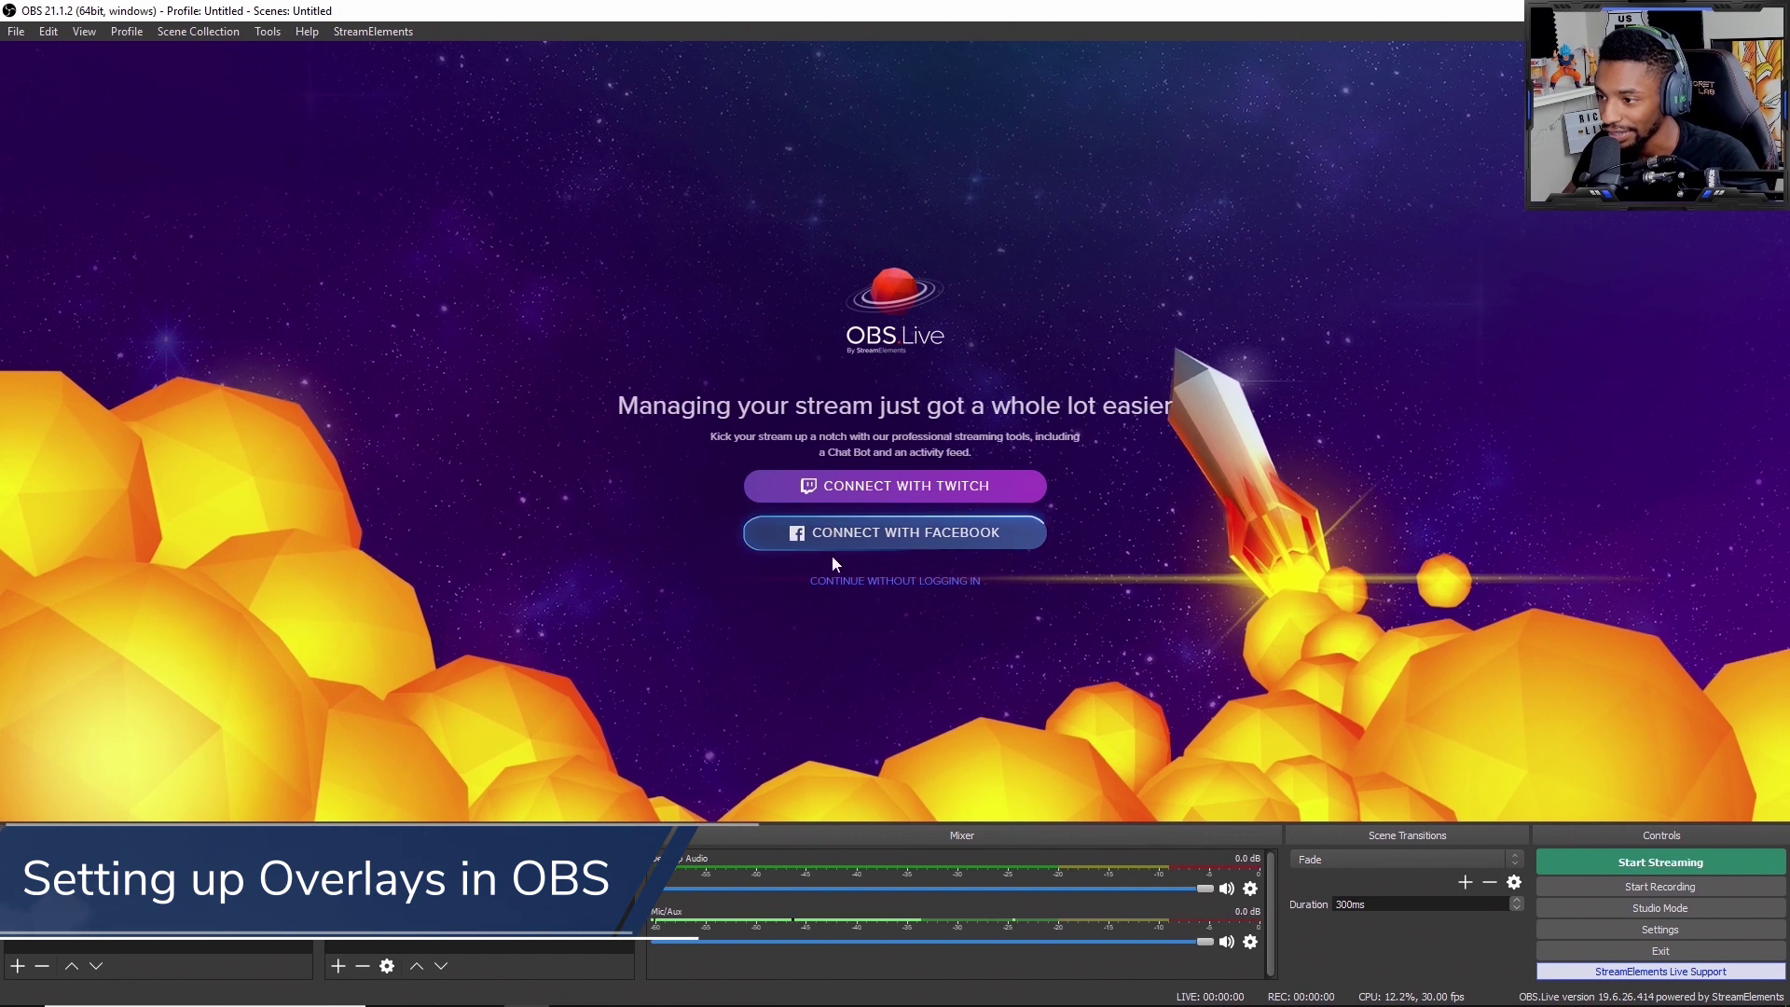
Step: Dismiss the OBS.Live welcome page and add a new scene named 'Tutorial'
{"action": "left_click", "coordinate": [839, 580]}
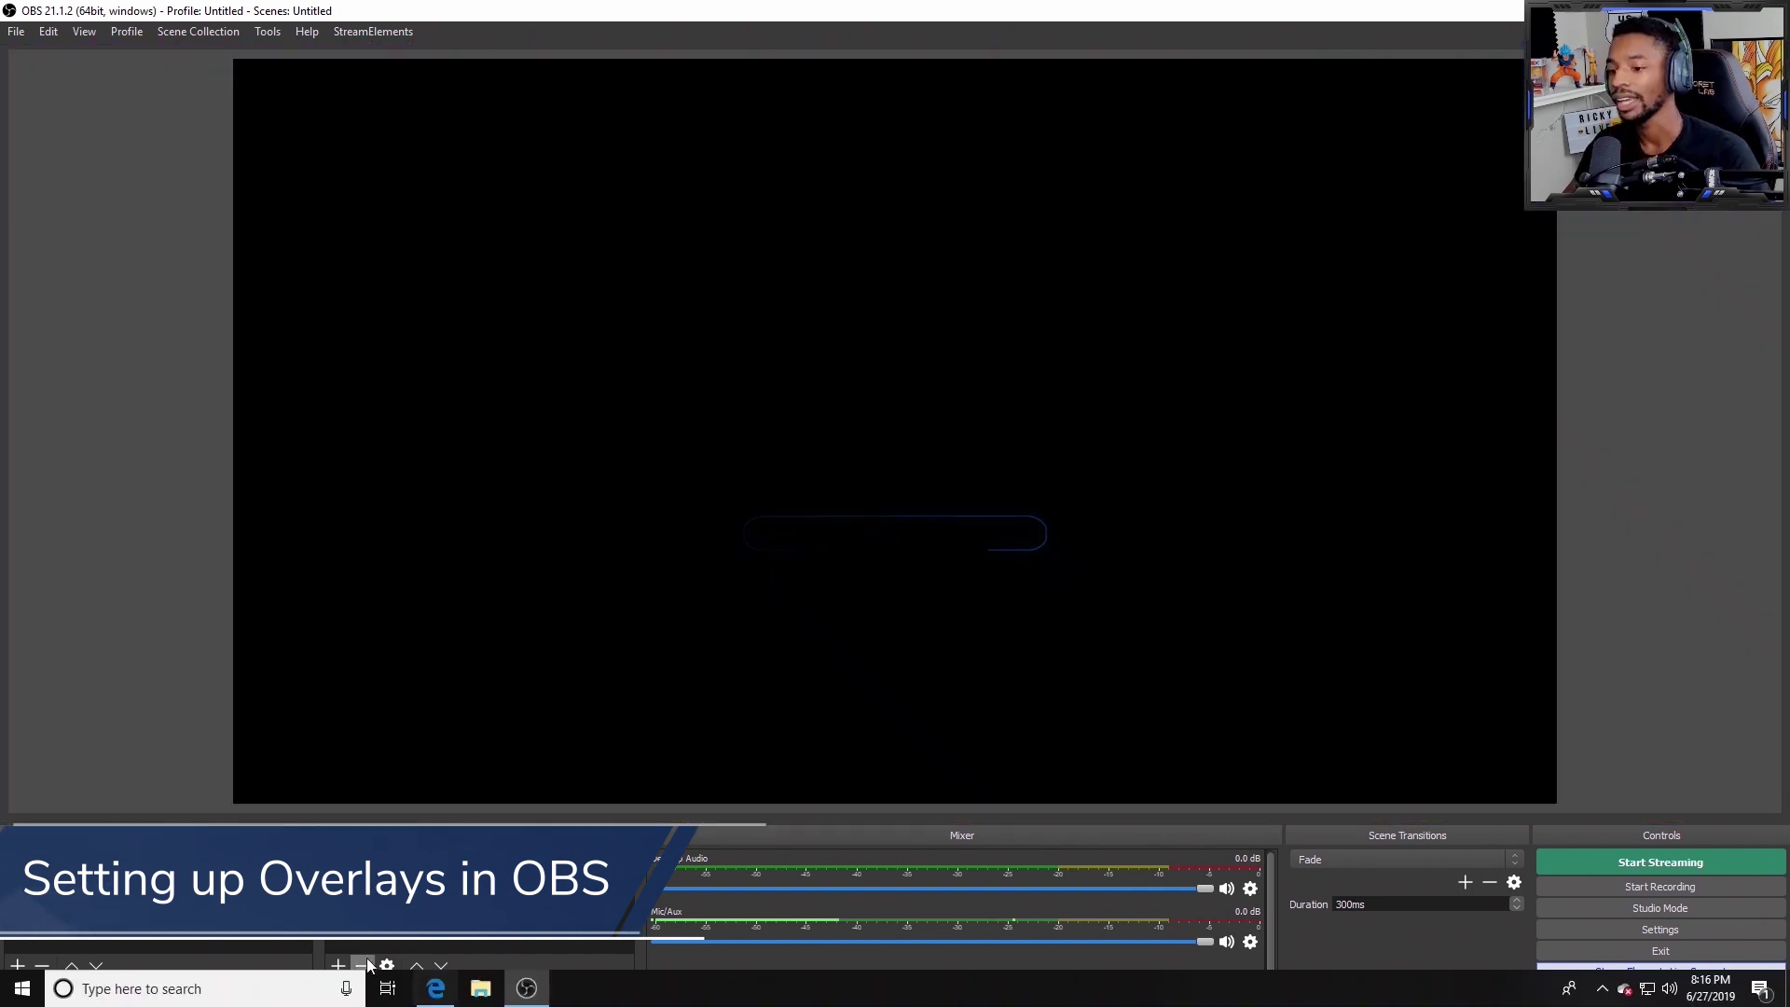
{"action": "left_click", "coordinate": [18, 966]}
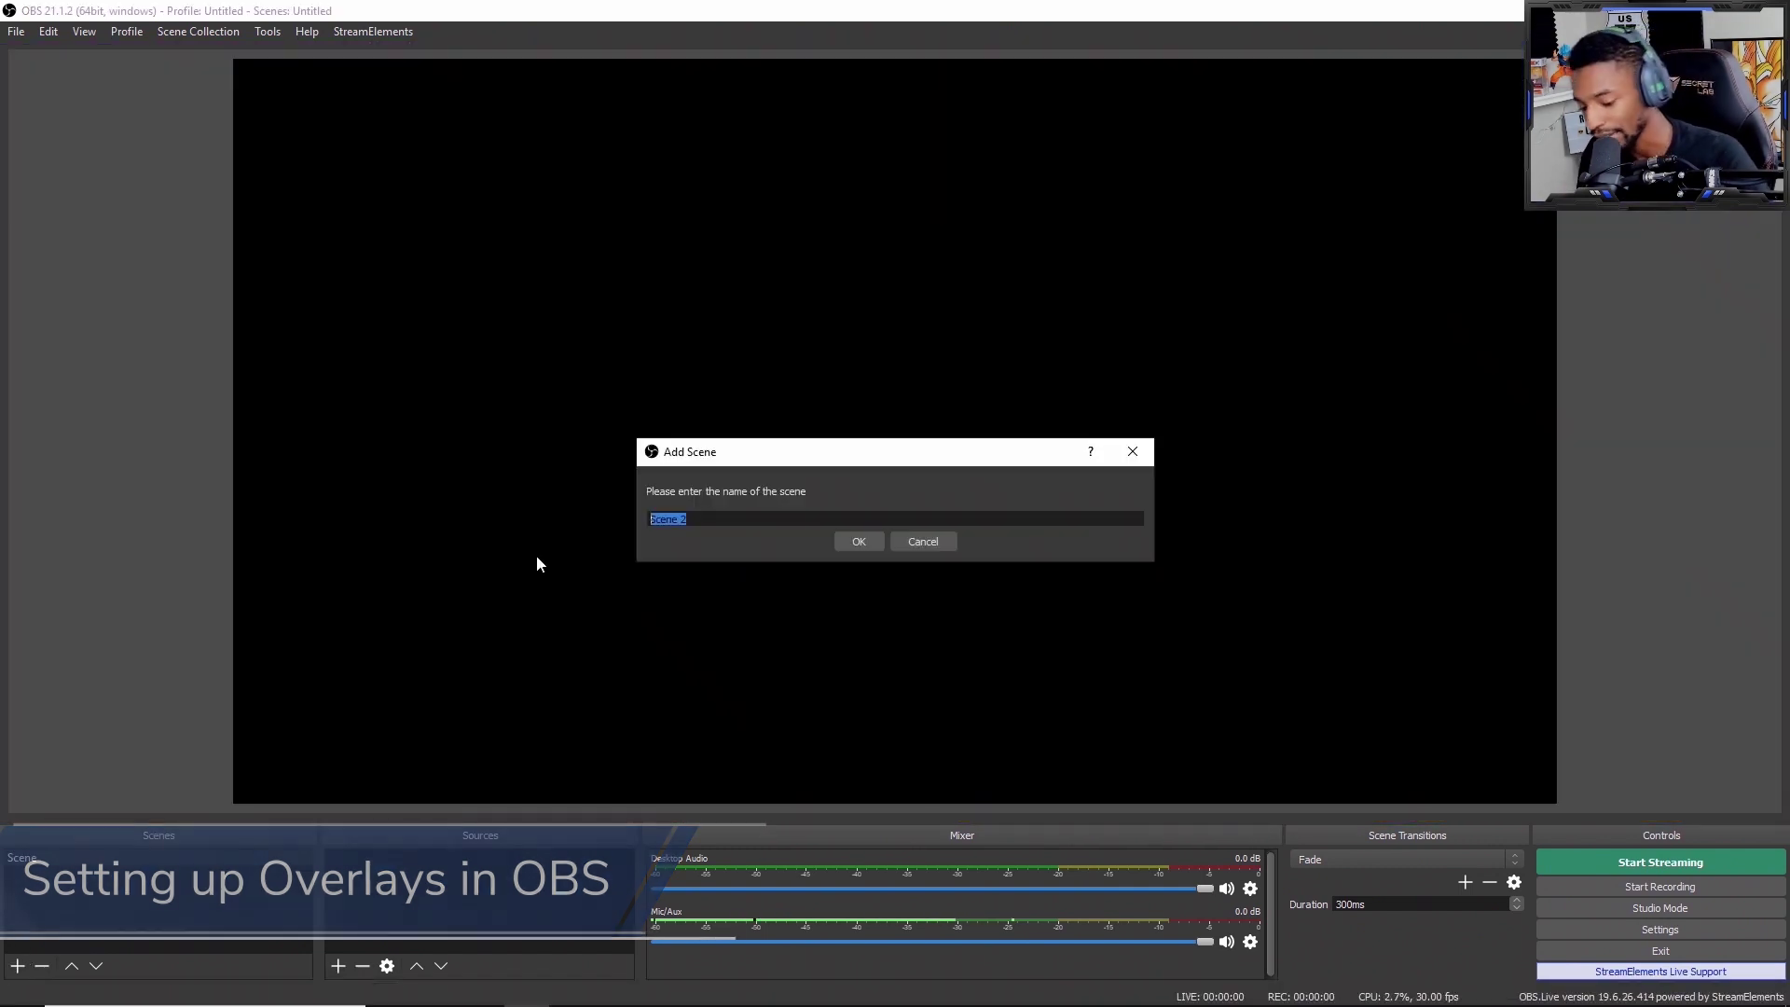
{"action": "type", "text": "T"}
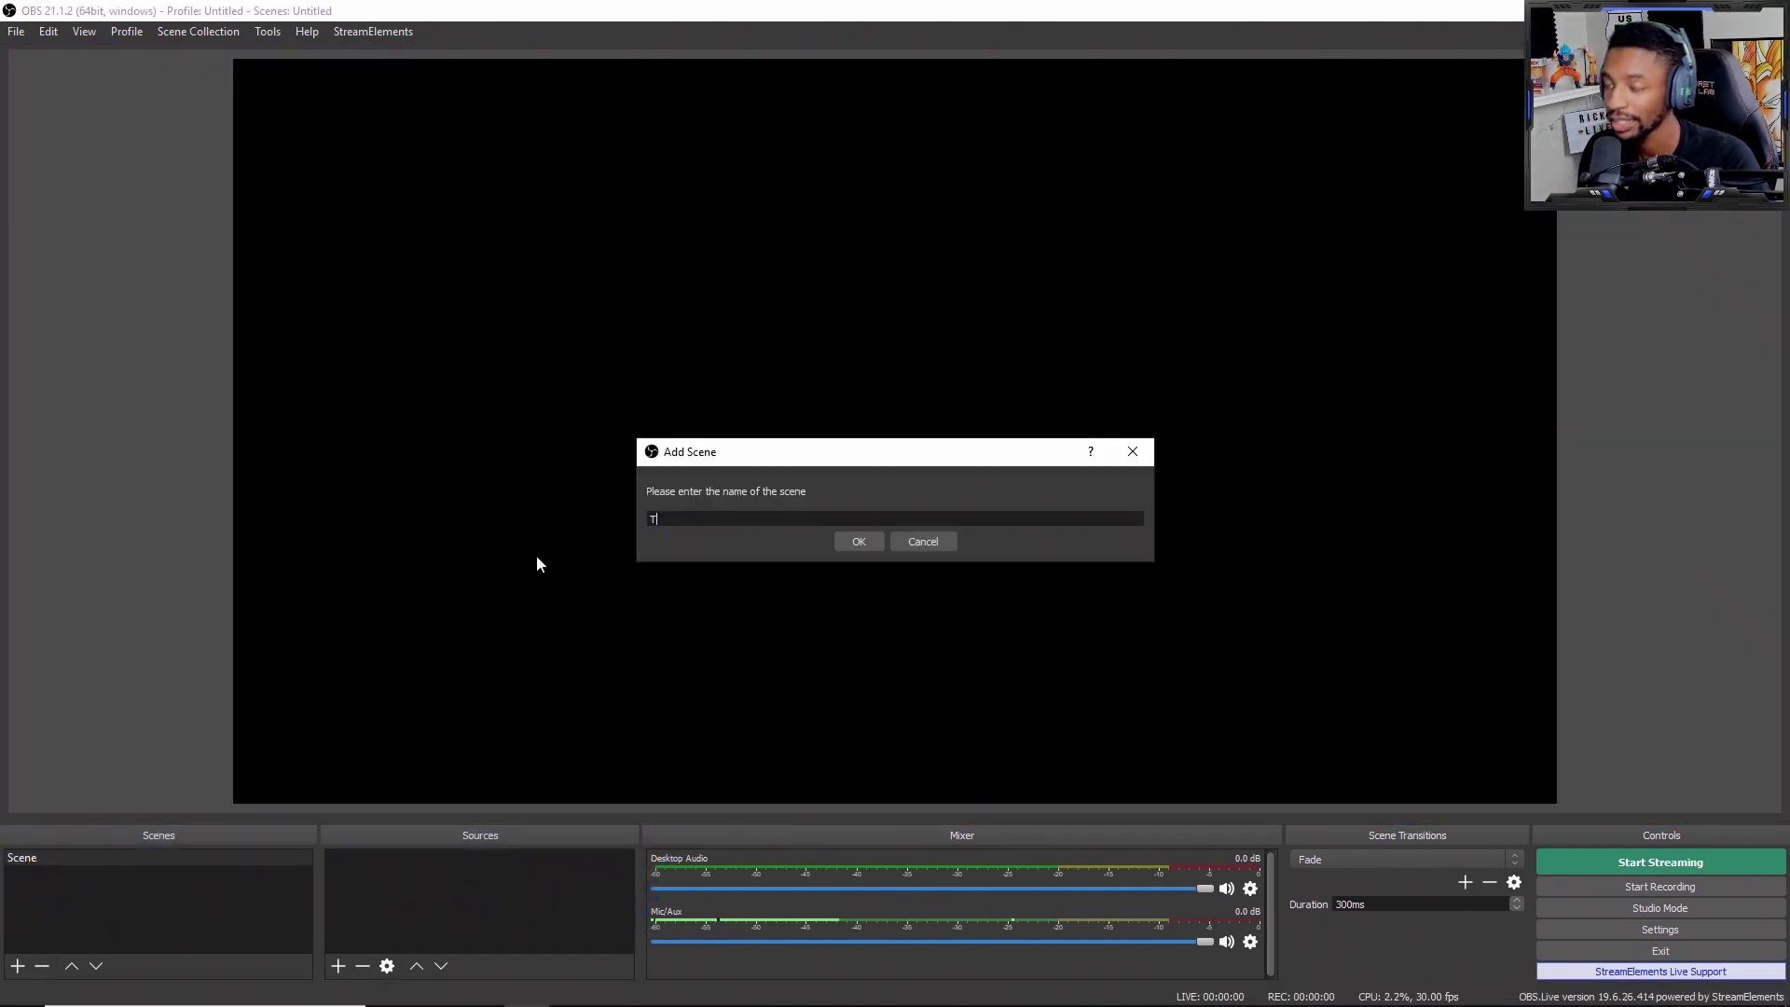
{"action": "type", "text": "uto"}
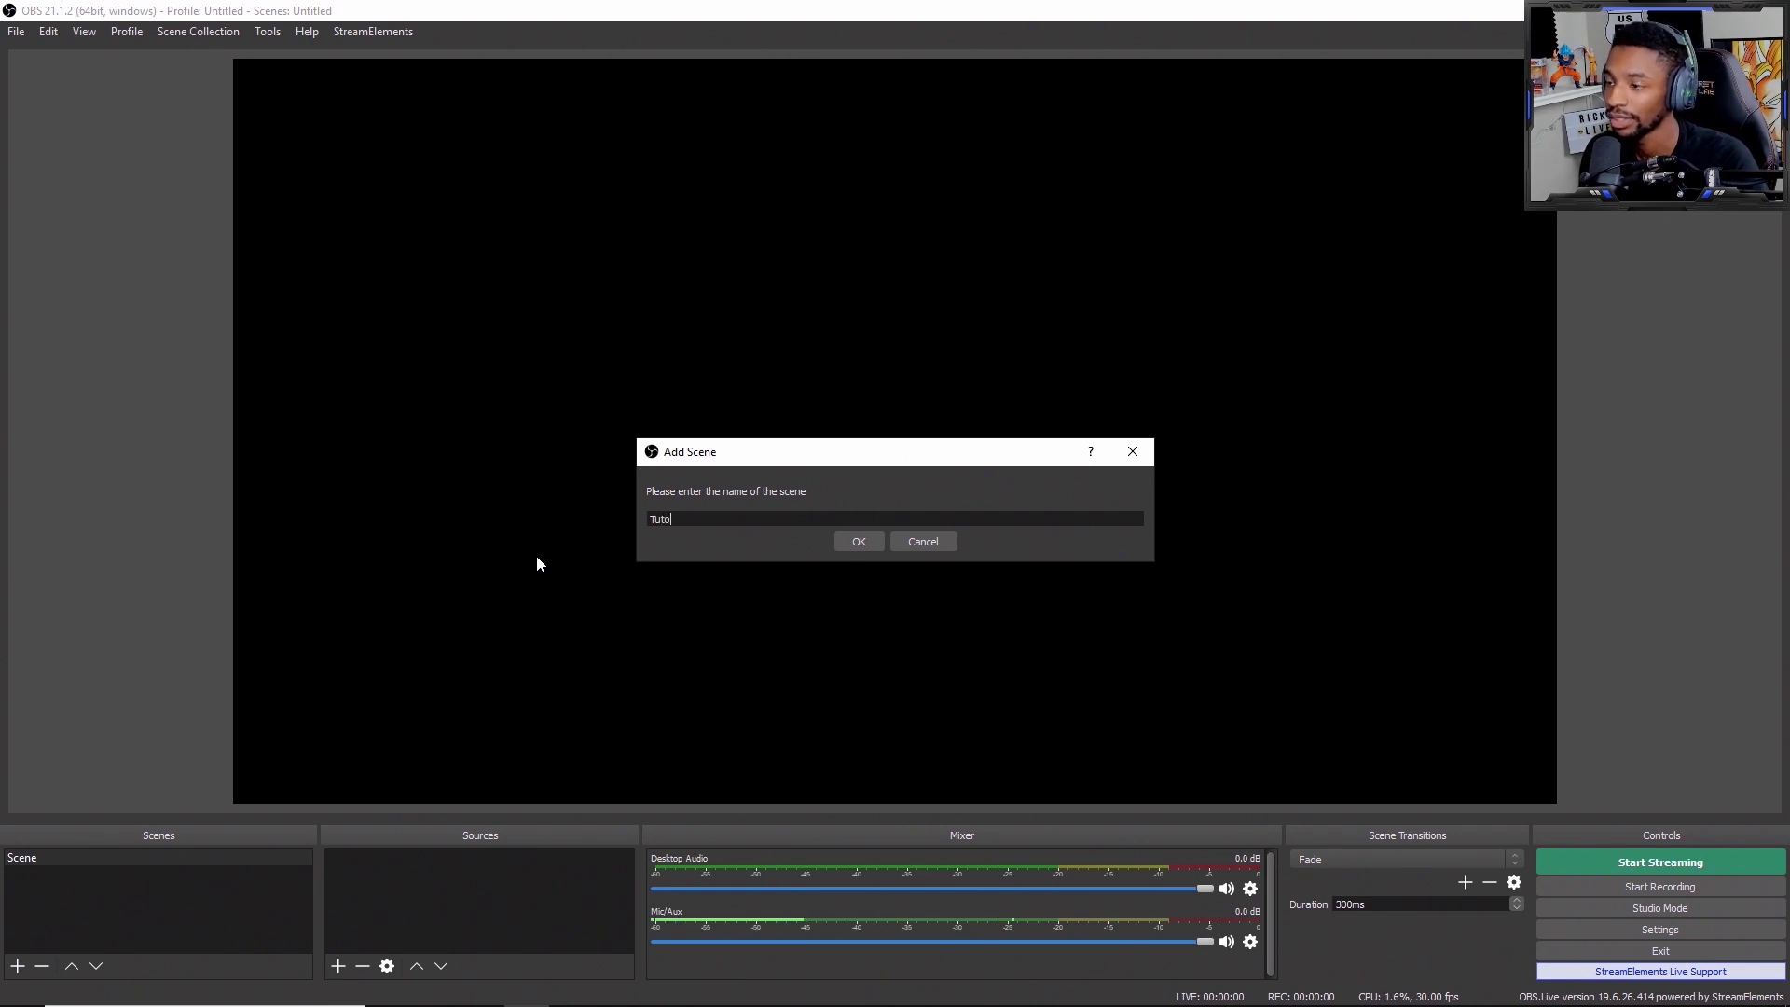
{"action": "type", "text": "rial"}
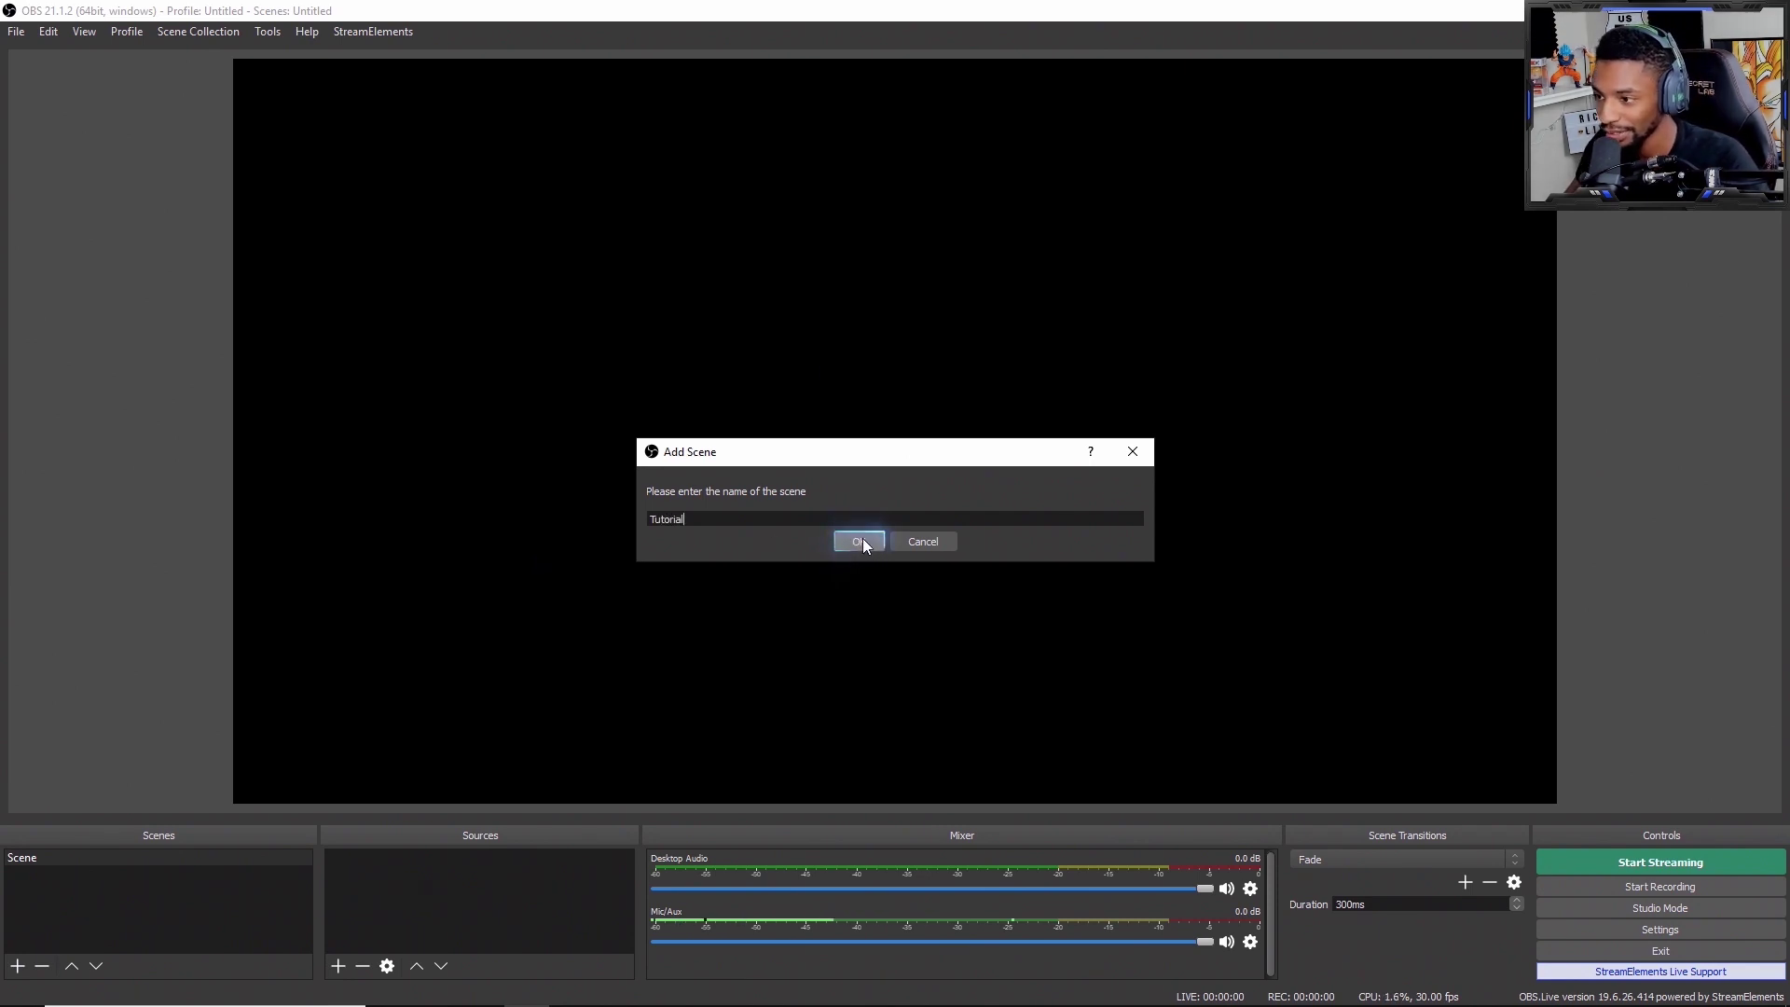
{"action": "left_click", "coordinate": [864, 541]}
Step: Delete the default Scene, keeping Tutorial as the only scene
{"action": "left_click", "coordinate": [138, 856]}
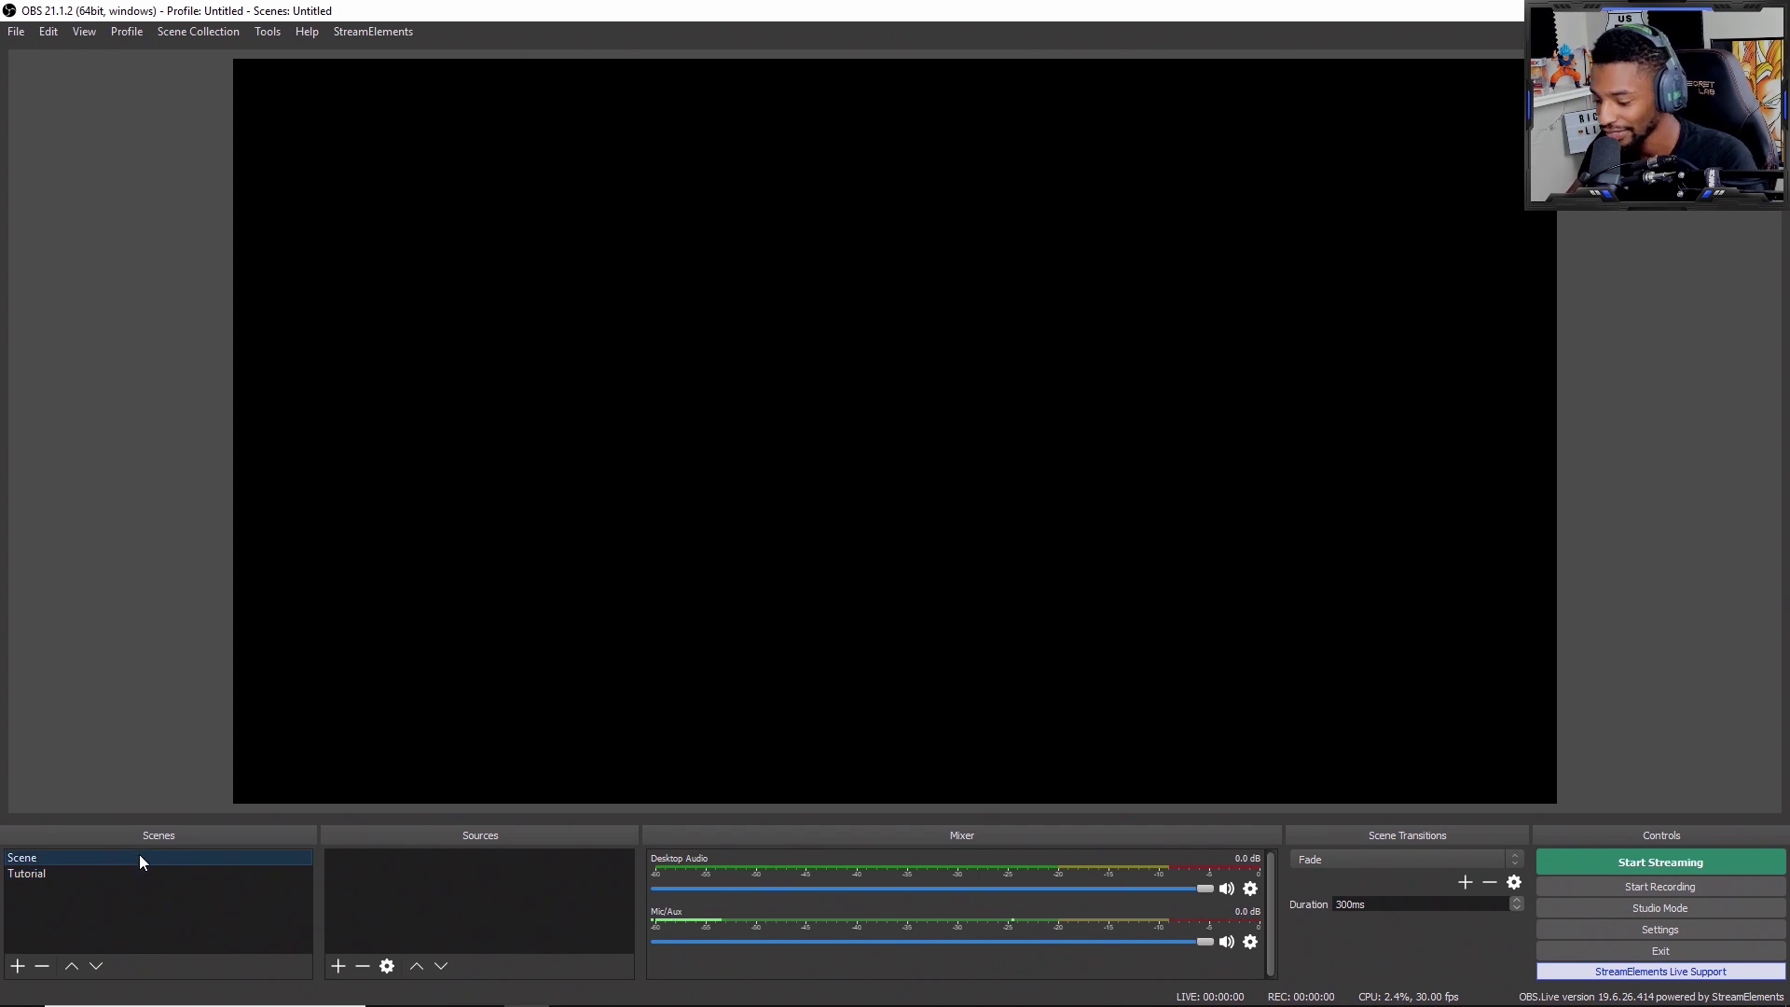
{"action": "key", "text": "Down"}
{"action": "key", "text": "Delete"}
{"action": "left_click", "coordinate": [1002, 539]}
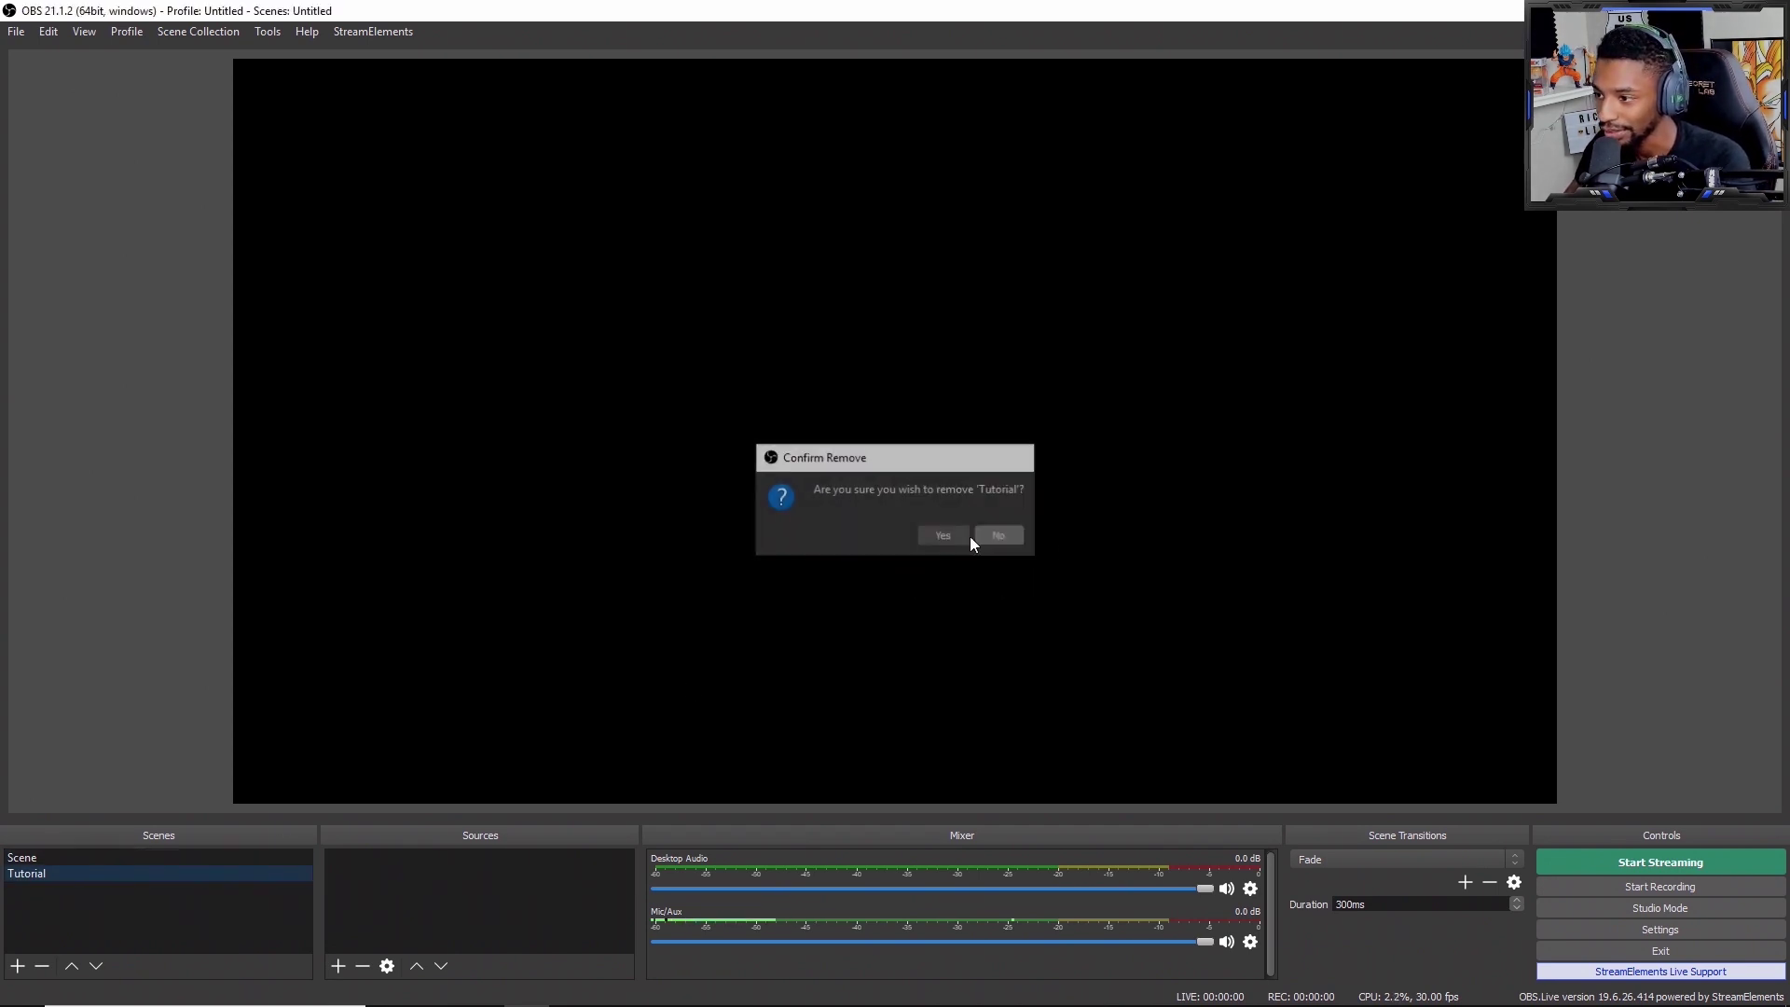
{"action": "left_click", "coordinate": [209, 856]}
{"action": "key", "text": "Delete"}
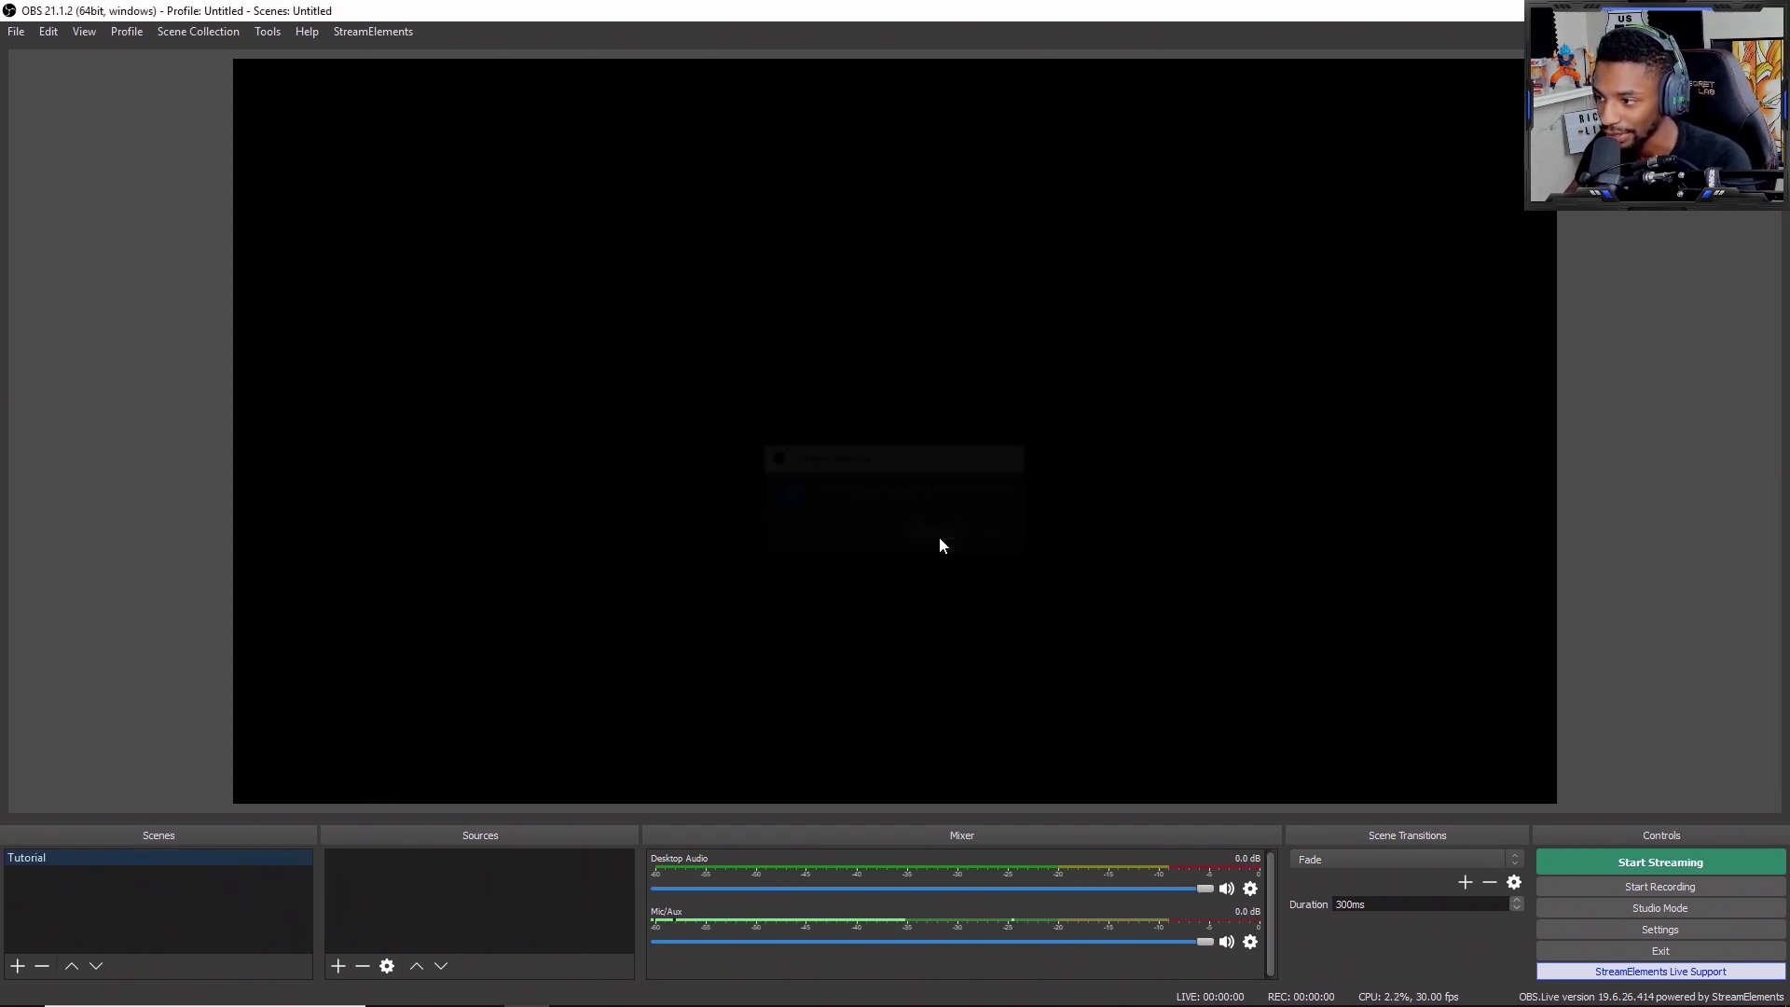
{"action": "left_click", "coordinate": [938, 537]}
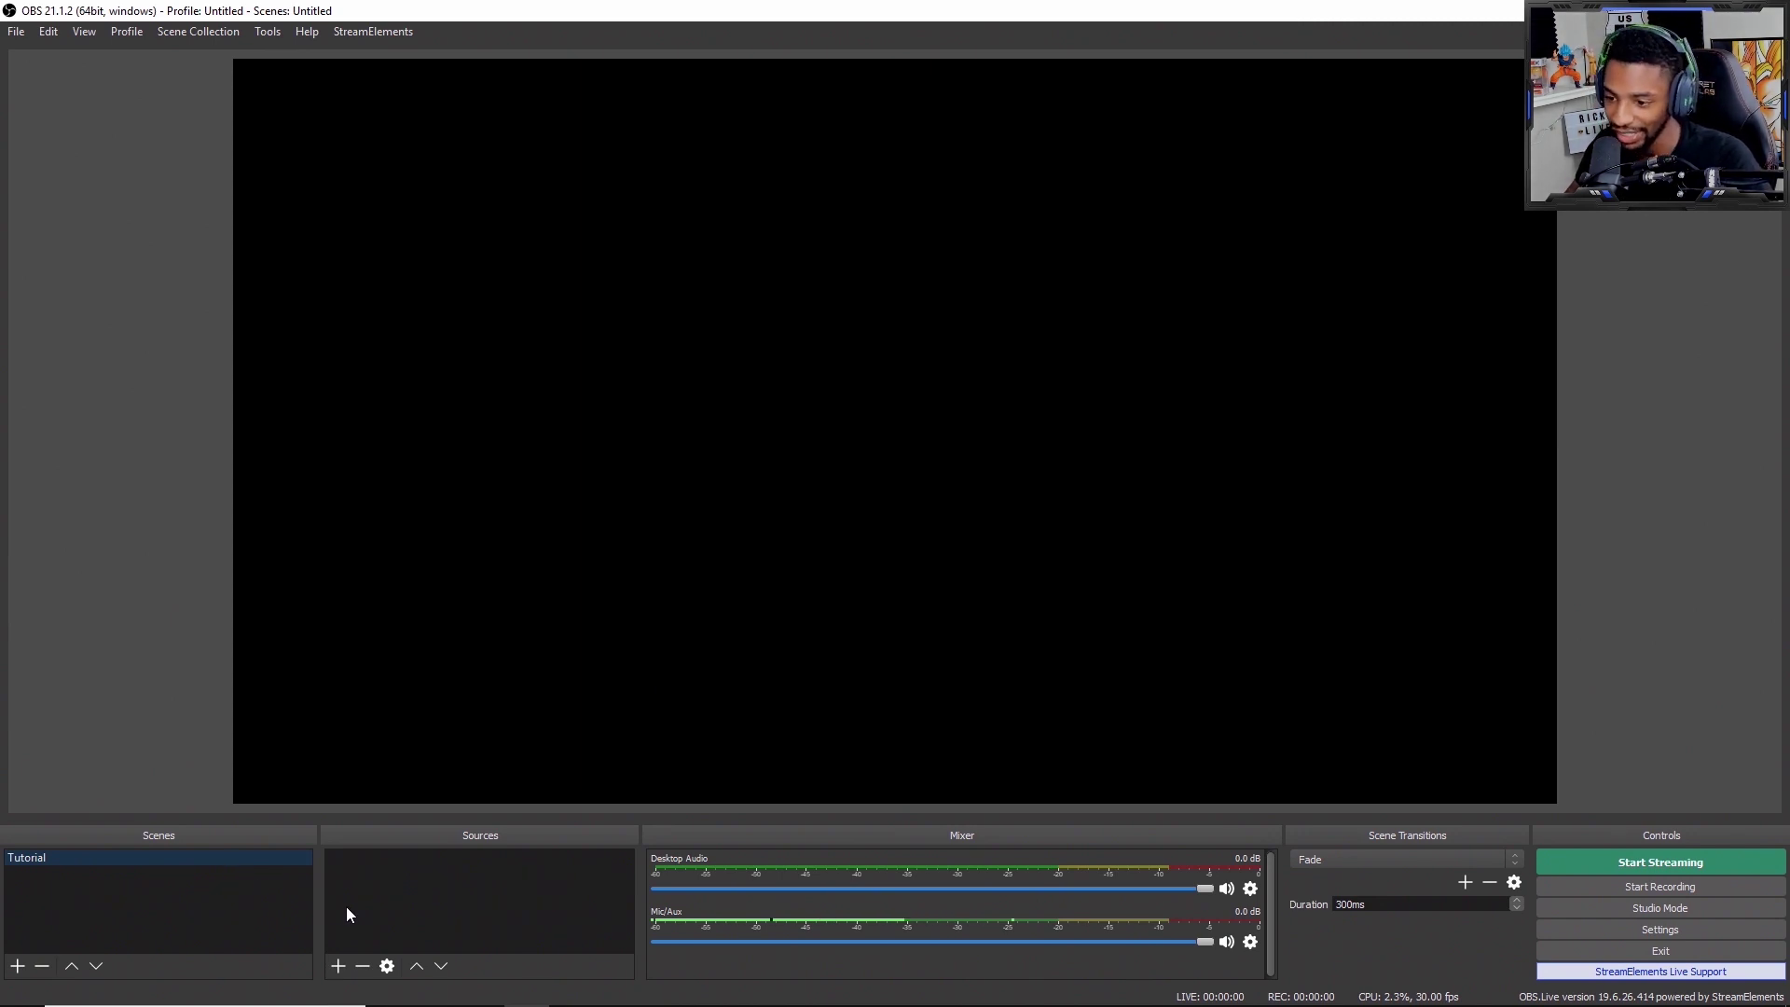
Step: Add a Browser source named 'overlay' and paste the StreamElements overlay link as its URL
{"action": "left_click", "coordinate": [337, 966]}
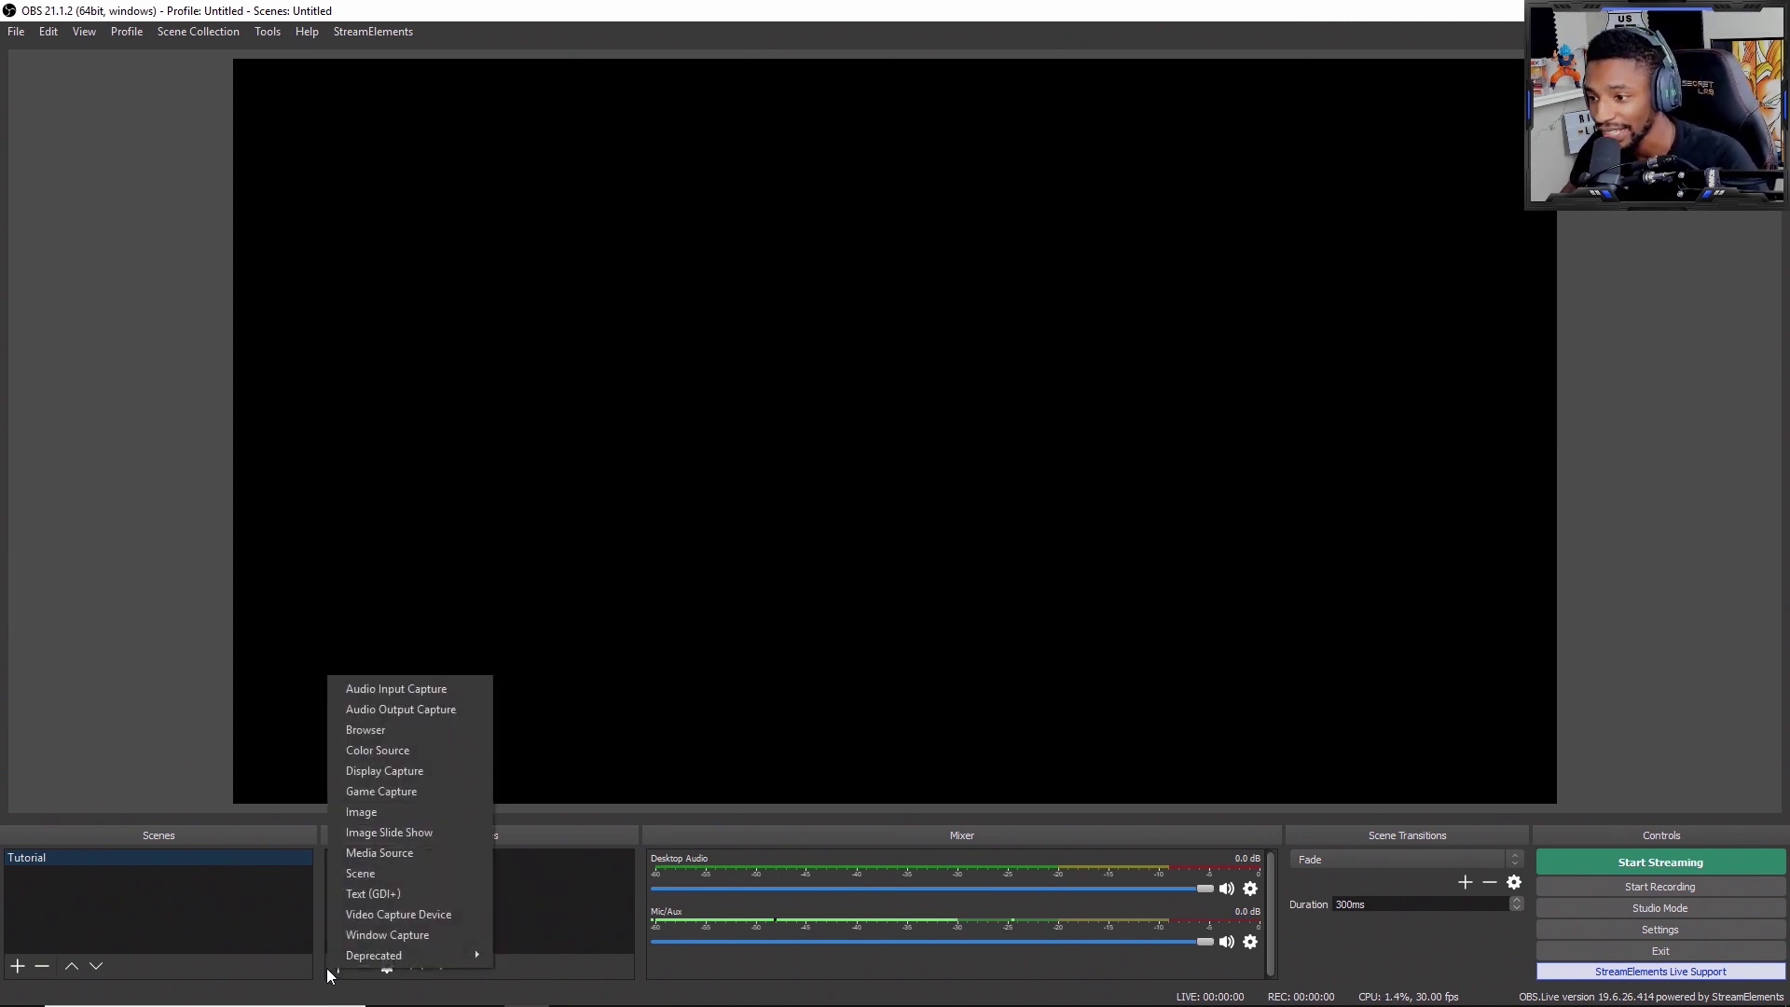
{"action": "left_click", "coordinate": [410, 732]}
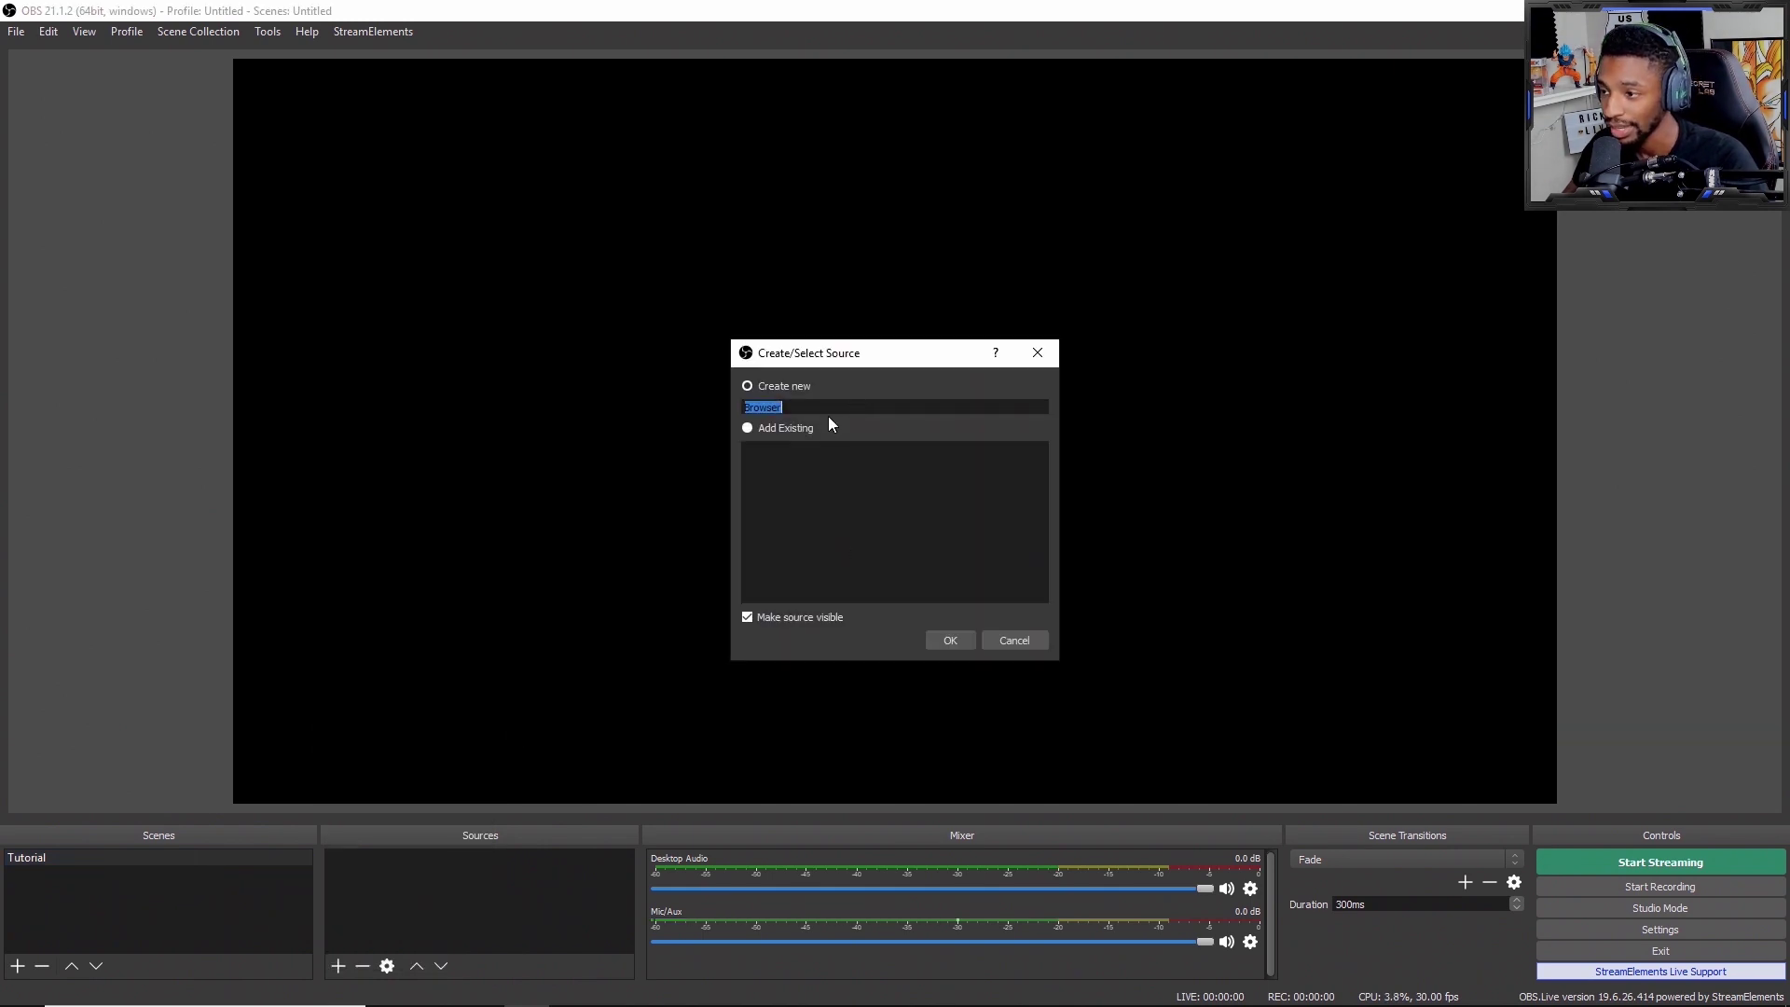
{"action": "type", "text": "overla"}
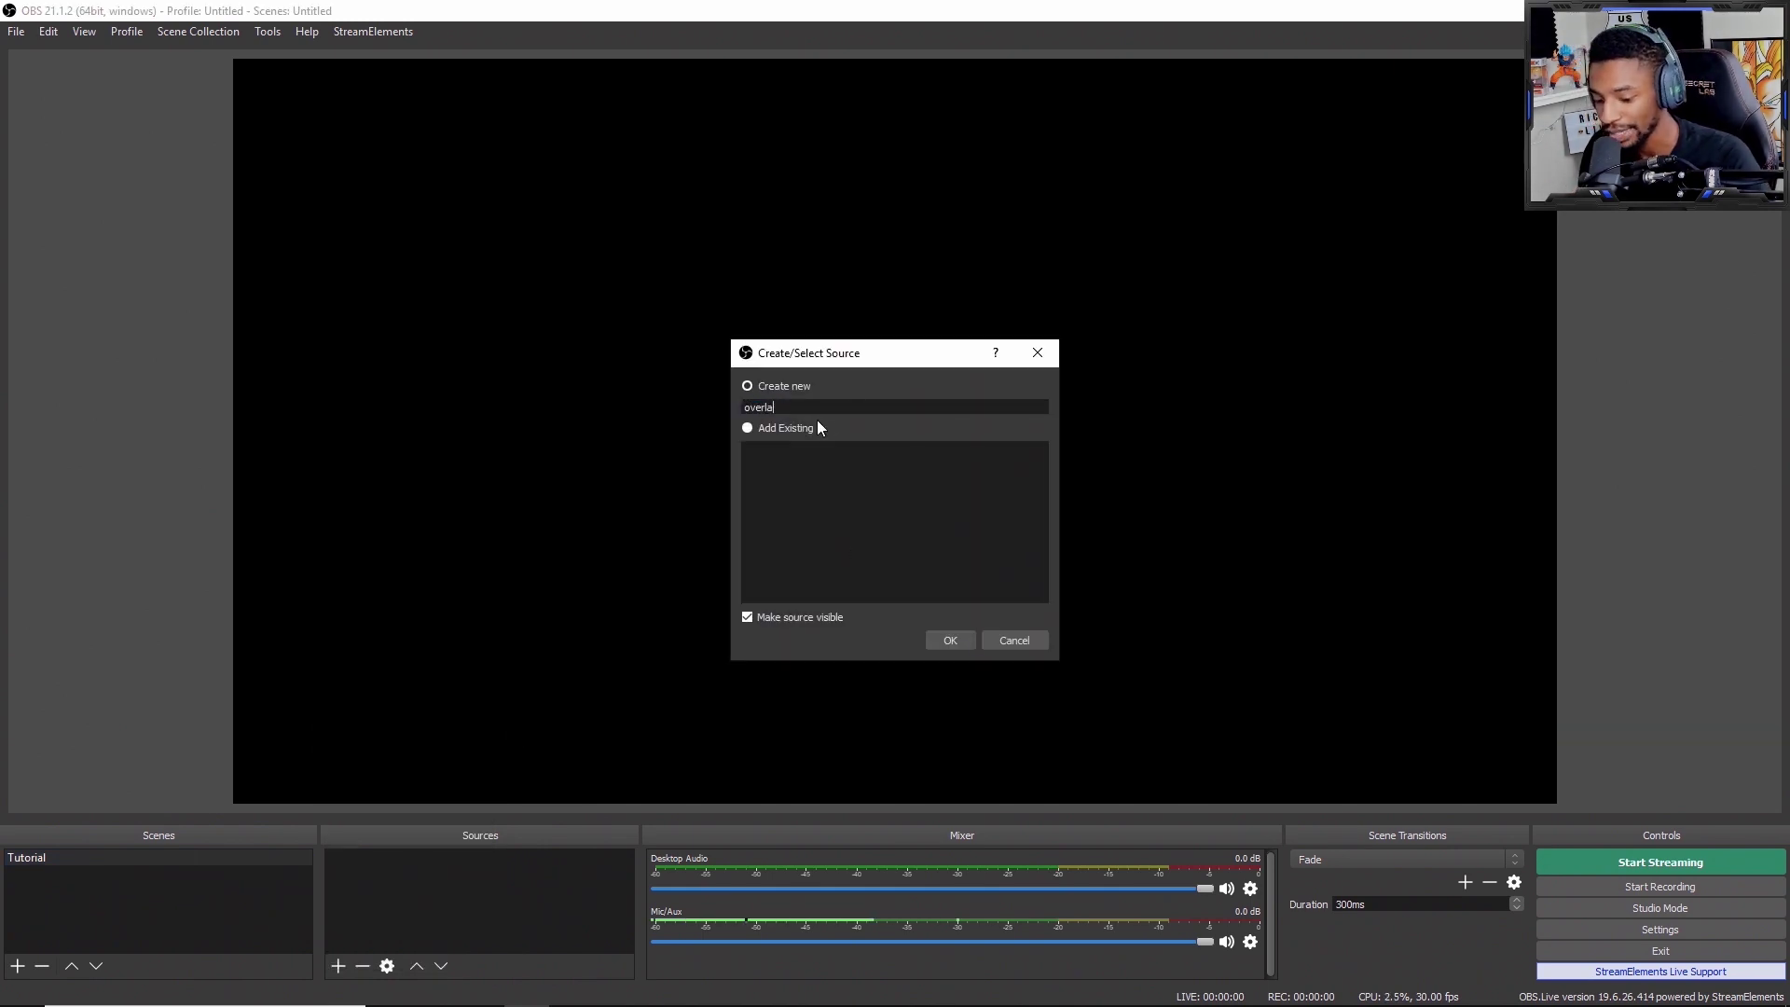
{"action": "type", "text": "y"}
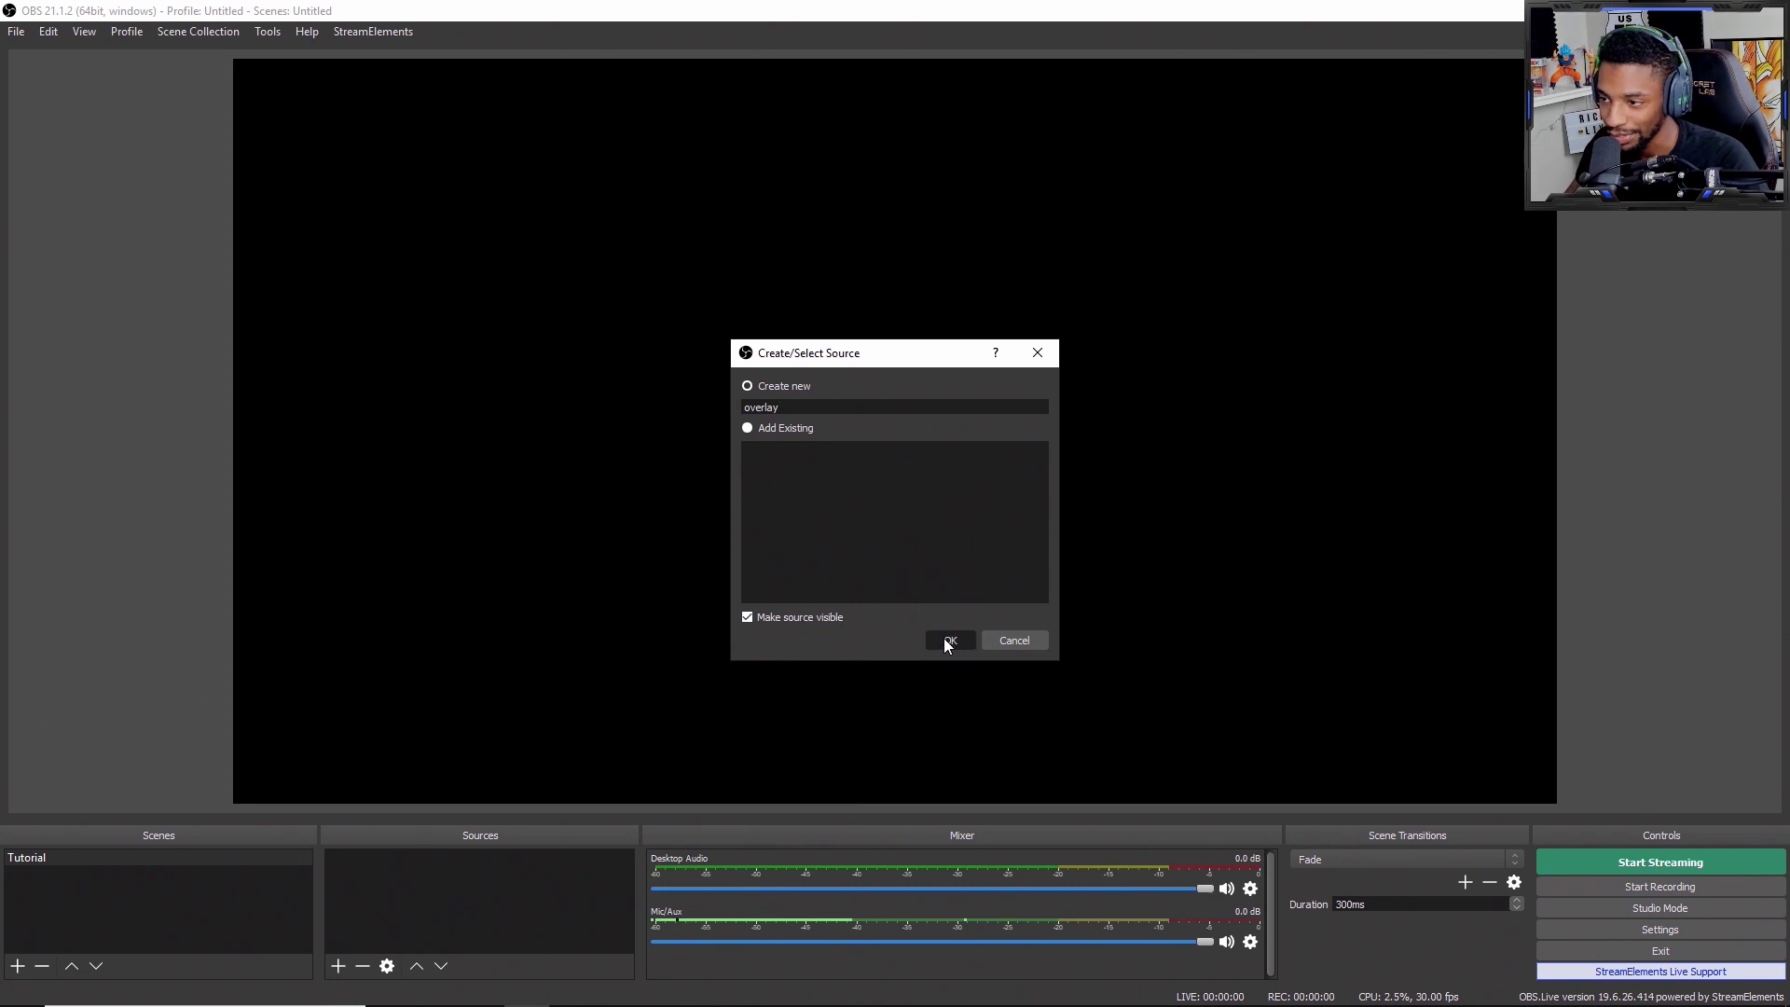
{"action": "left_click", "coordinate": [948, 639]}
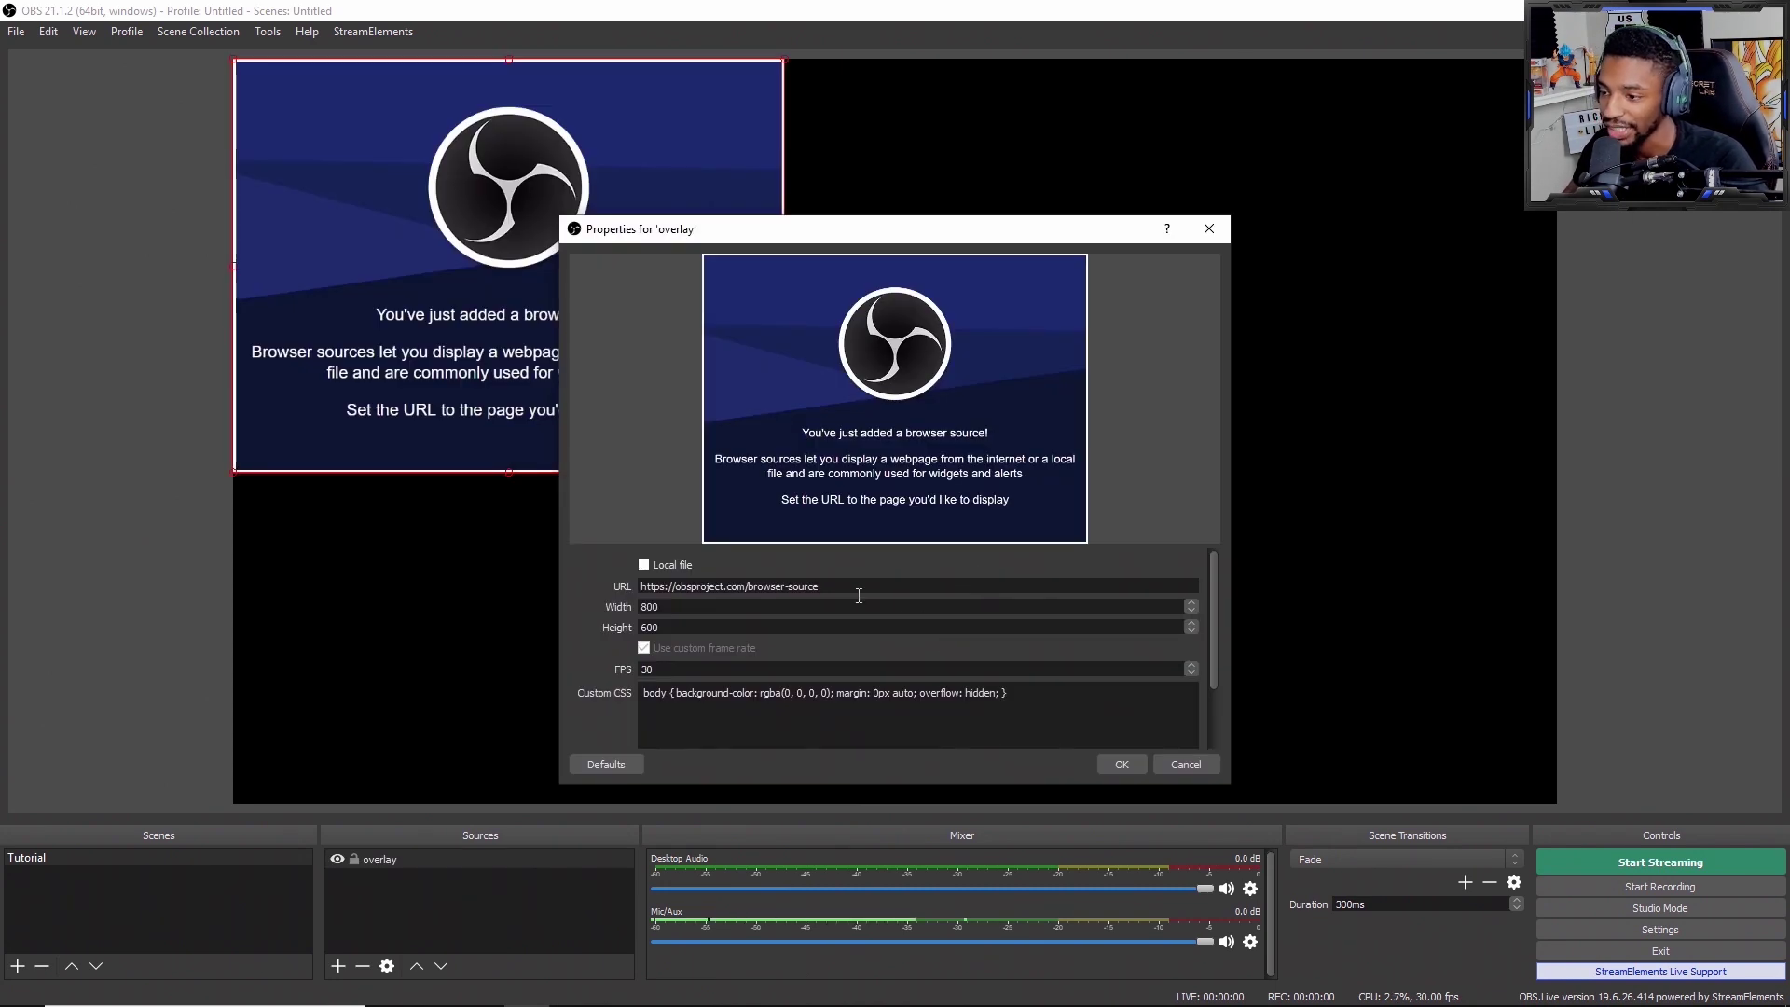
{"action": "left_click_drag", "start_coordinate": [800, 597], "coordinate": [658, 589]}
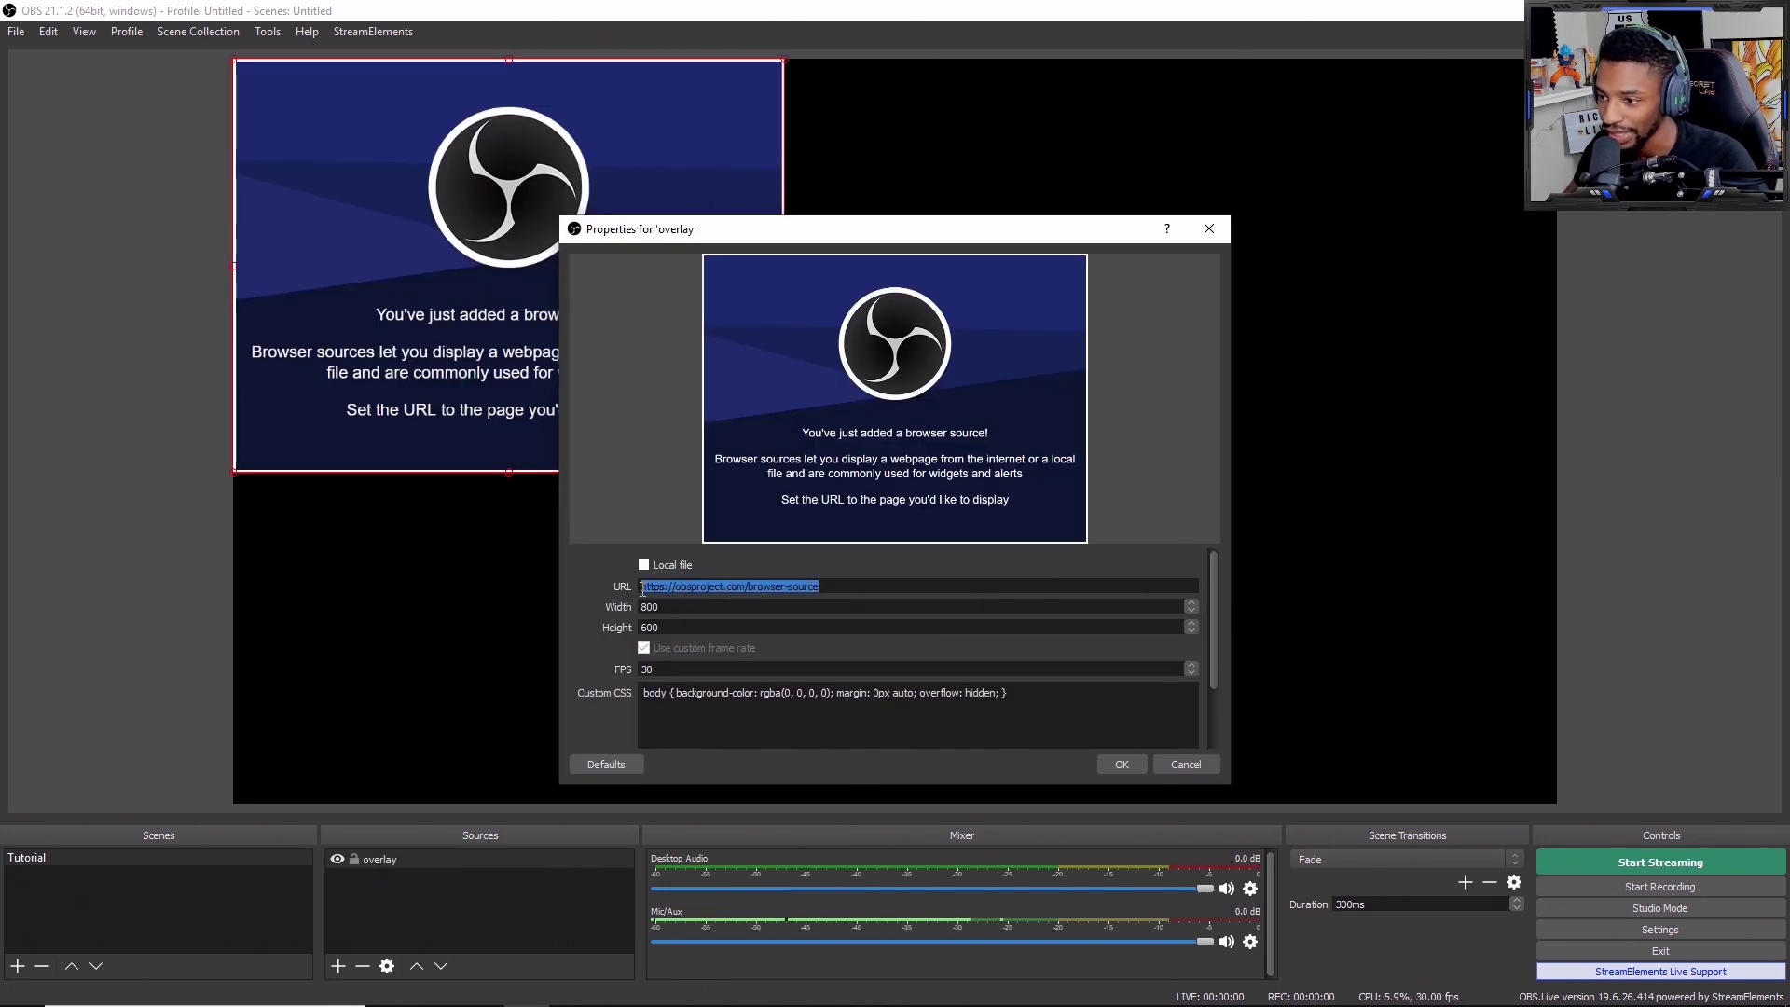
{"action": "key", "text": "BackSpace"}
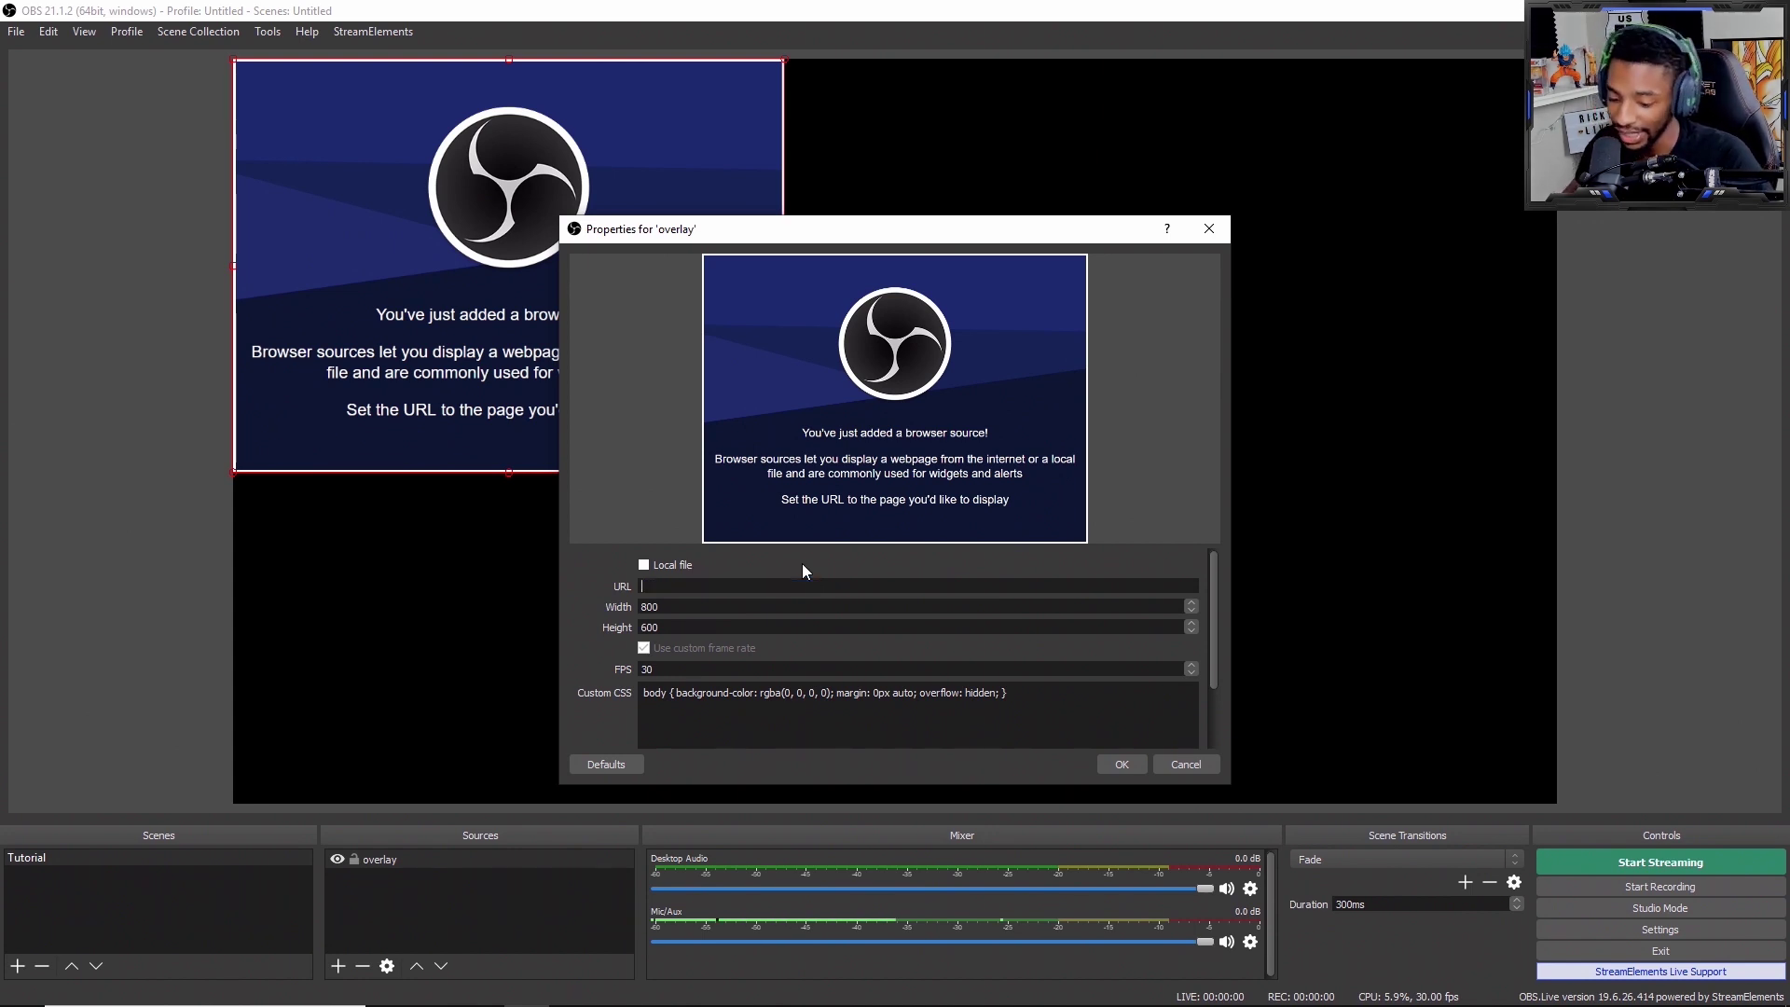
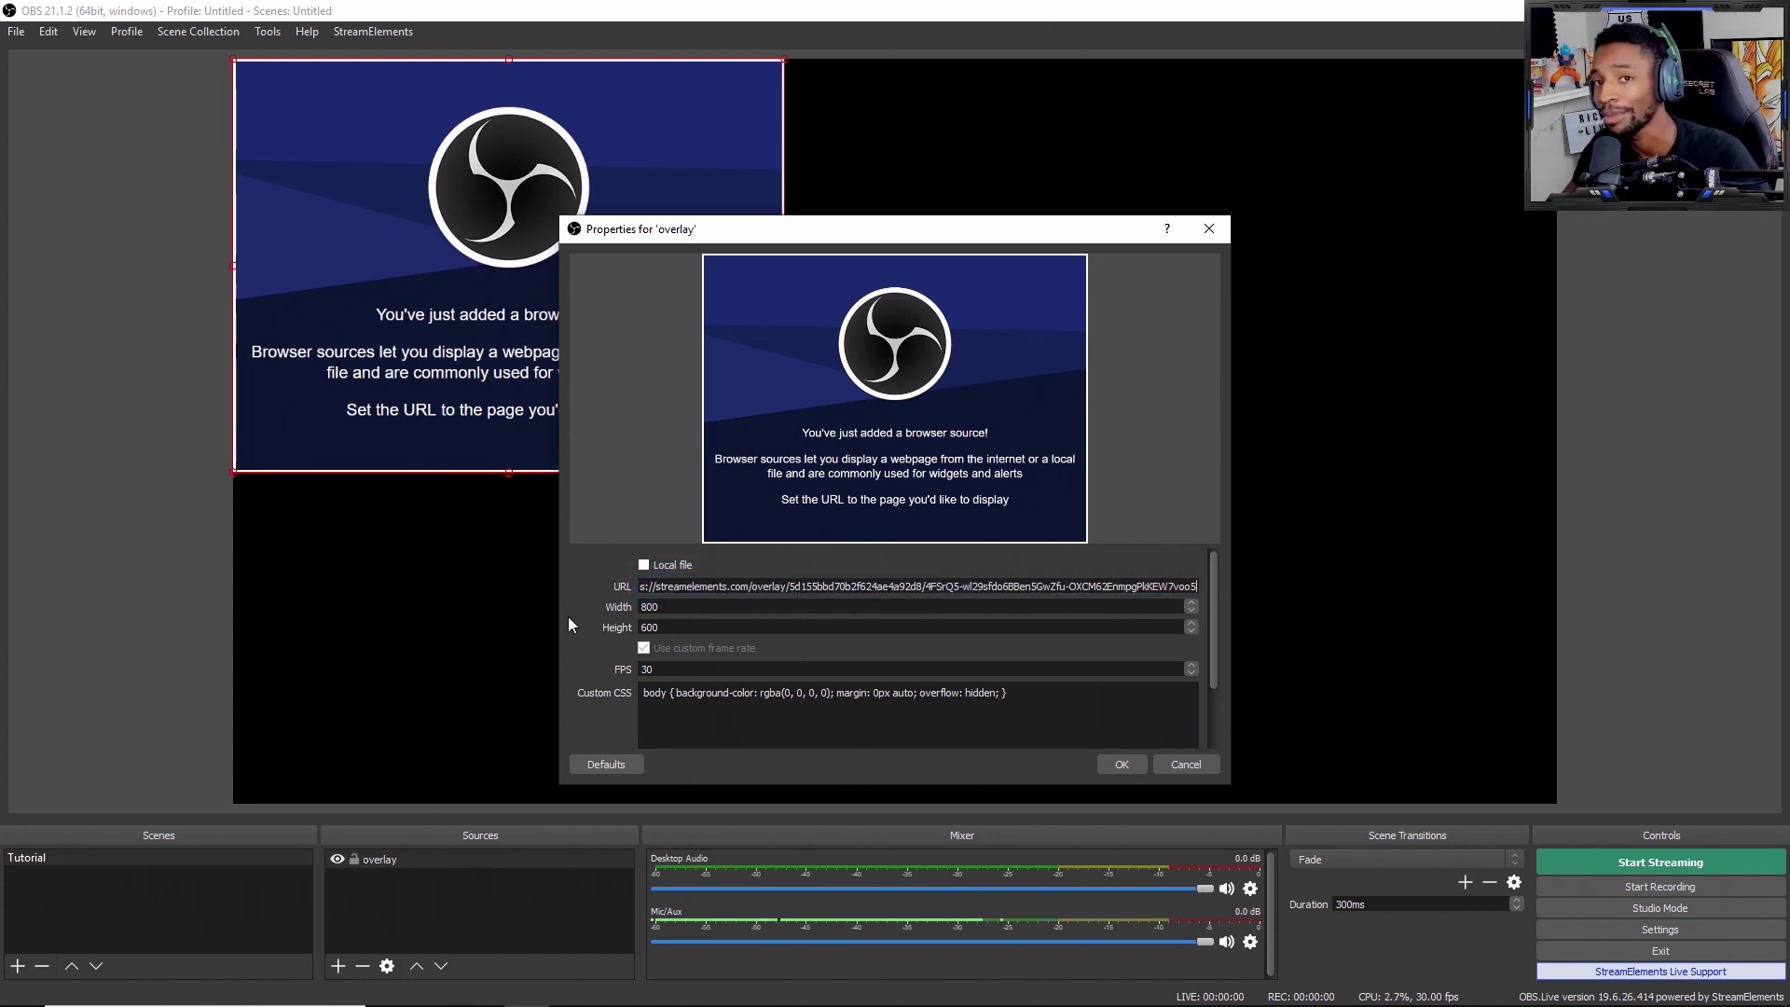
Step: Set the browser source to width 1920 and height 1080 and apply it
{"action": "double_click", "coordinate": [677, 606]}
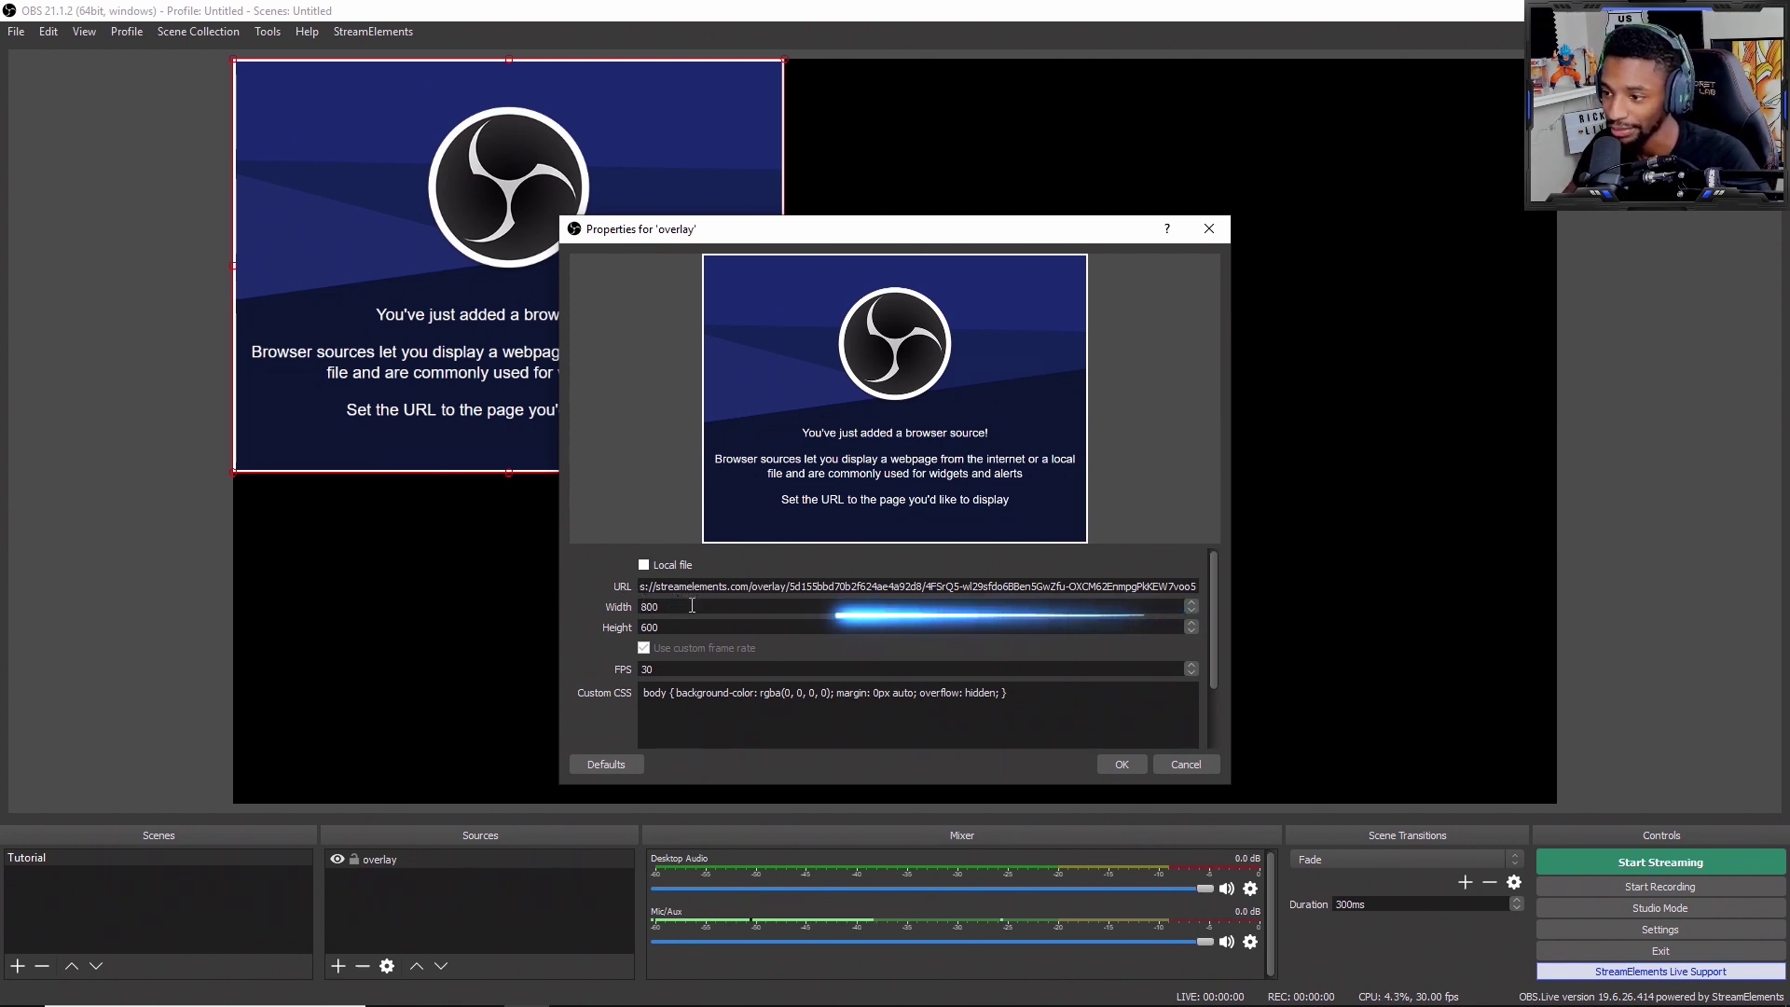
{"action": "type", "text": "1920"}
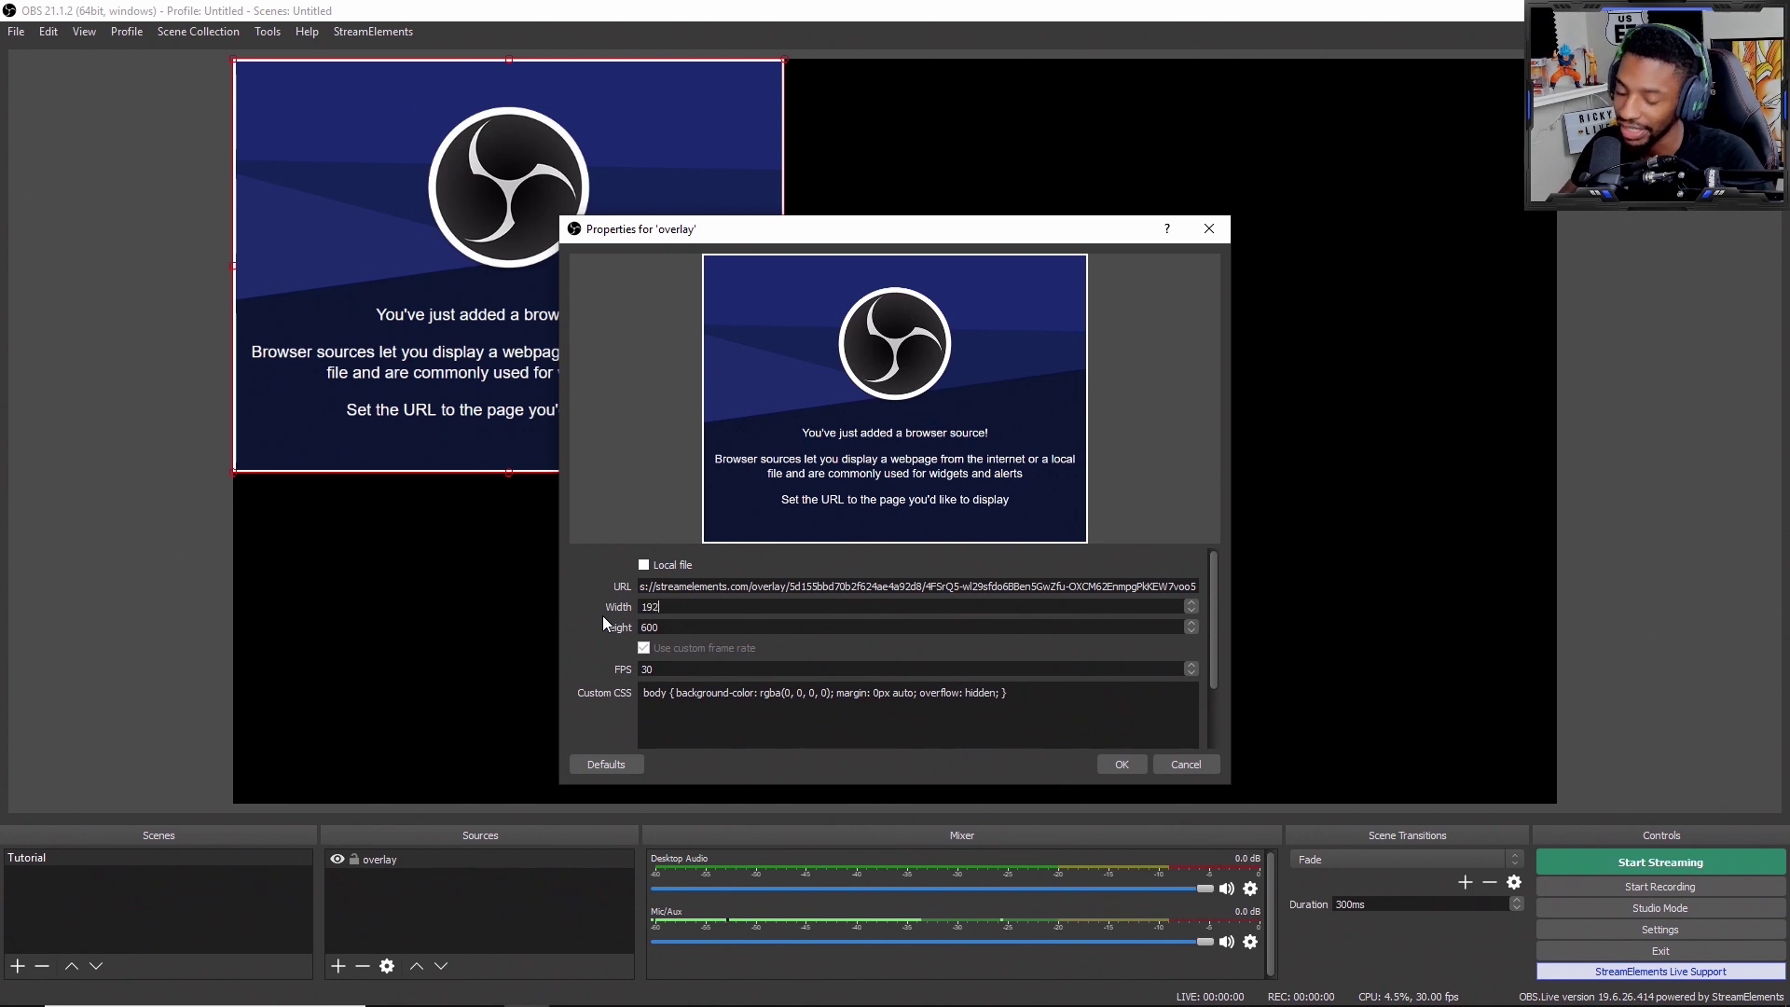
{"action": "double_click", "coordinate": [898, 638]}
{"action": "type", "text": "1080"}
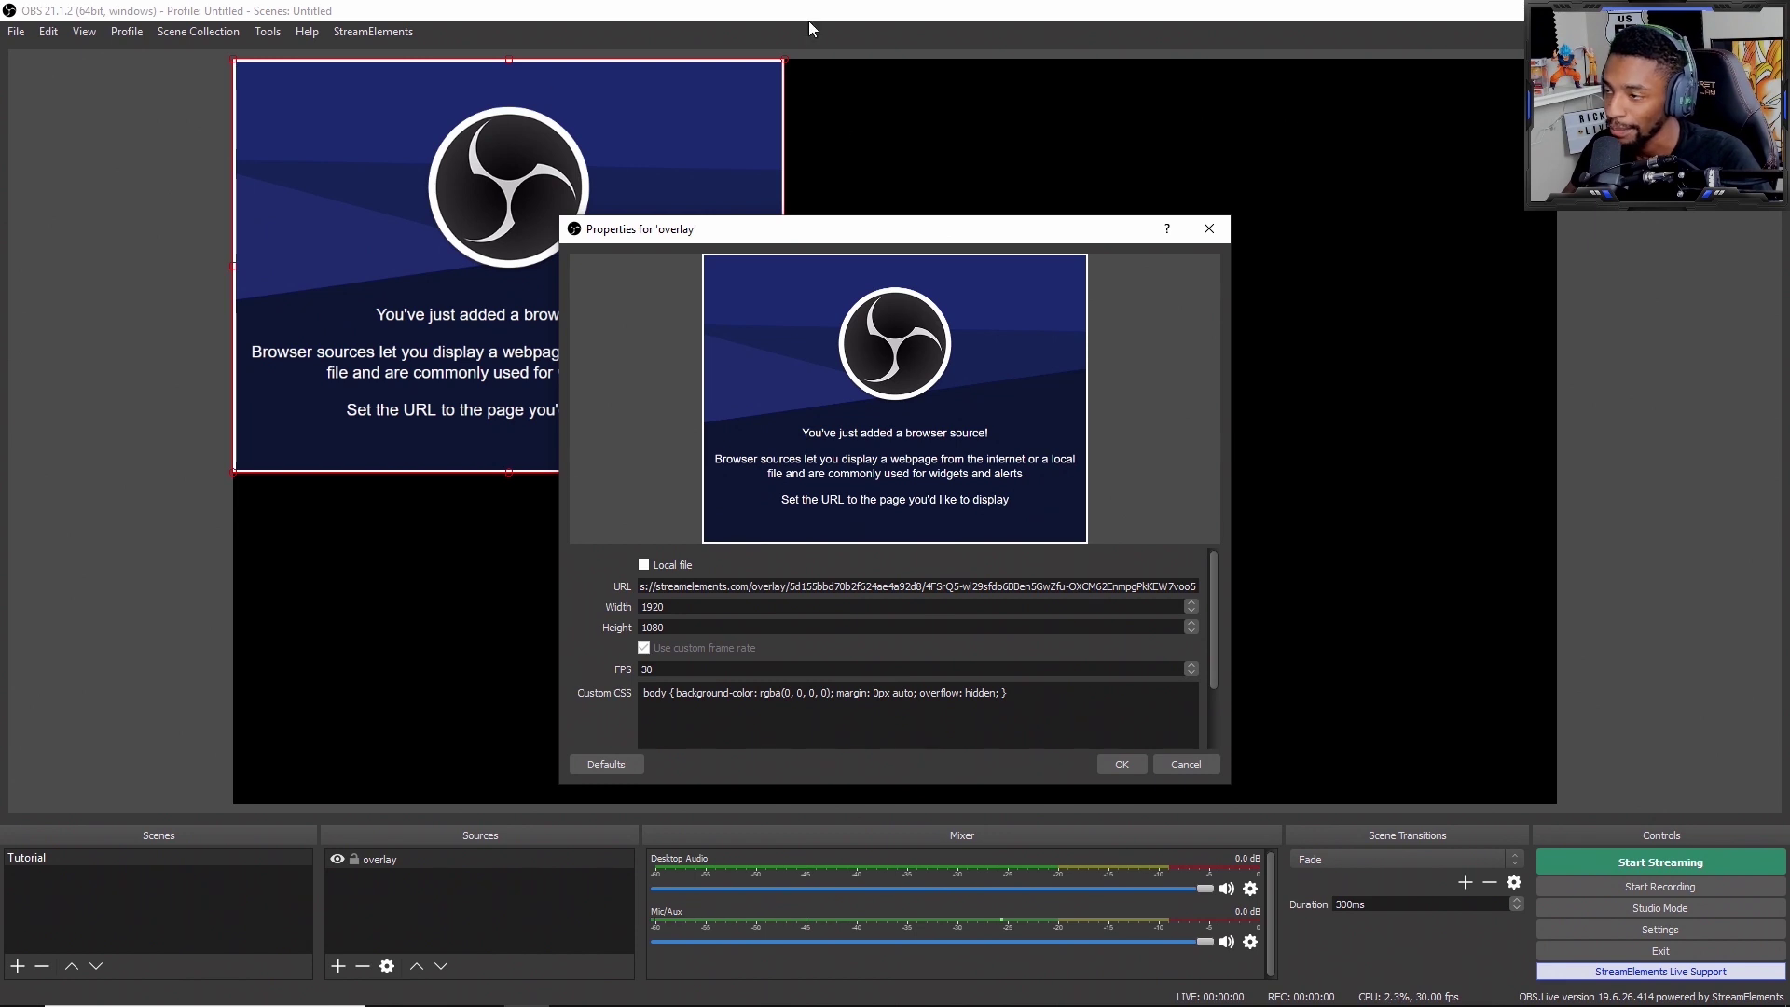
{"action": "scroll", "coordinate": [606, 706], "scroll_direction": "down", "scroll_amount": 2}
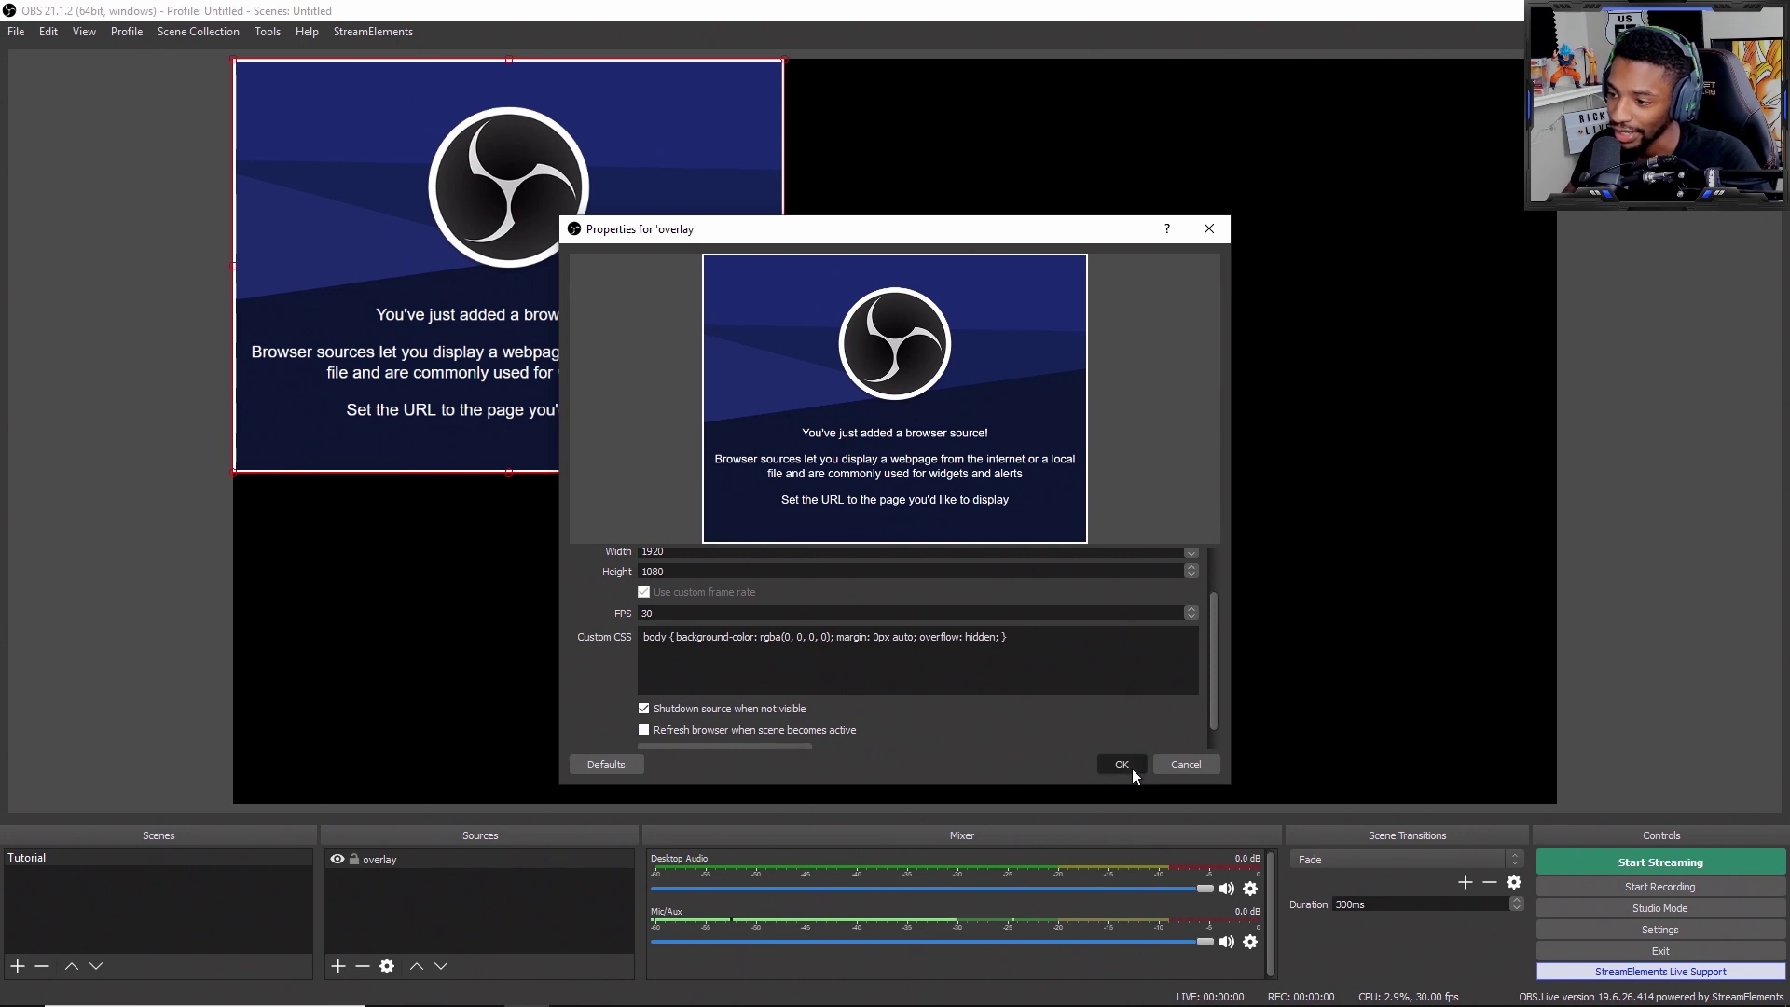
{"action": "left_click", "coordinate": [1131, 769]}
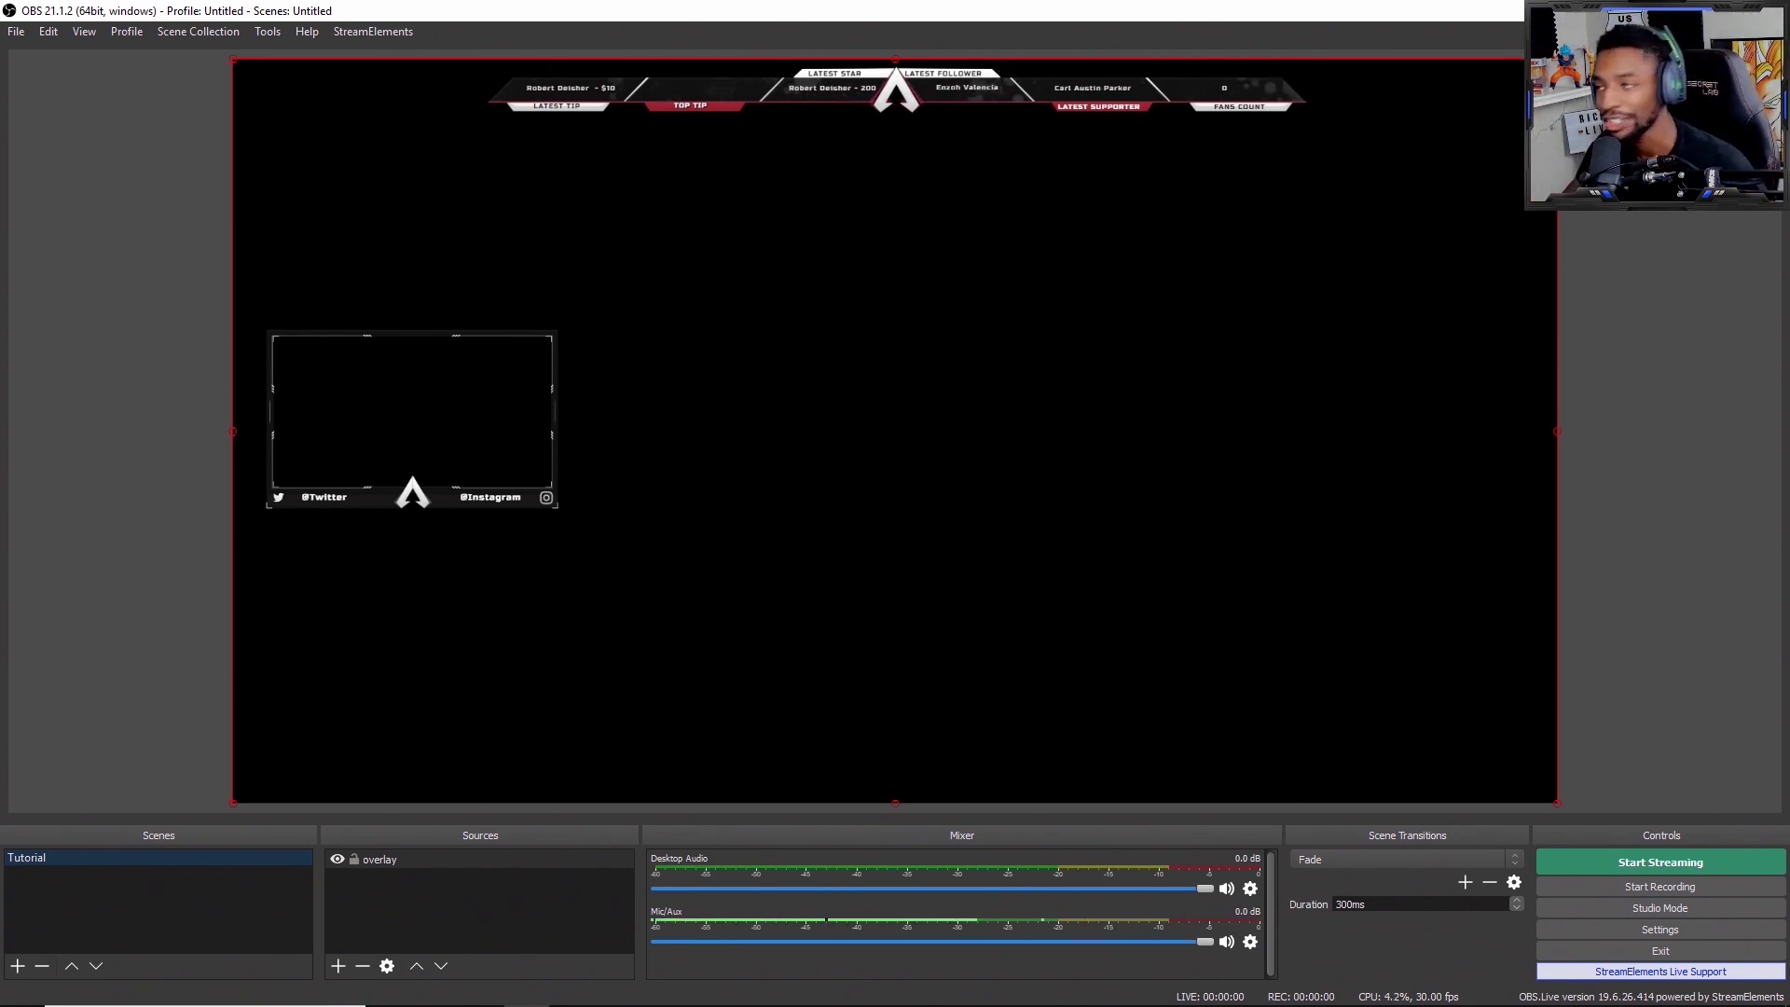
Step: Minimize OBS and bring the Edge browser window back up
{"action": "key", "text": "super+d"}
{"action": "left_click", "coordinate": [435, 996]}
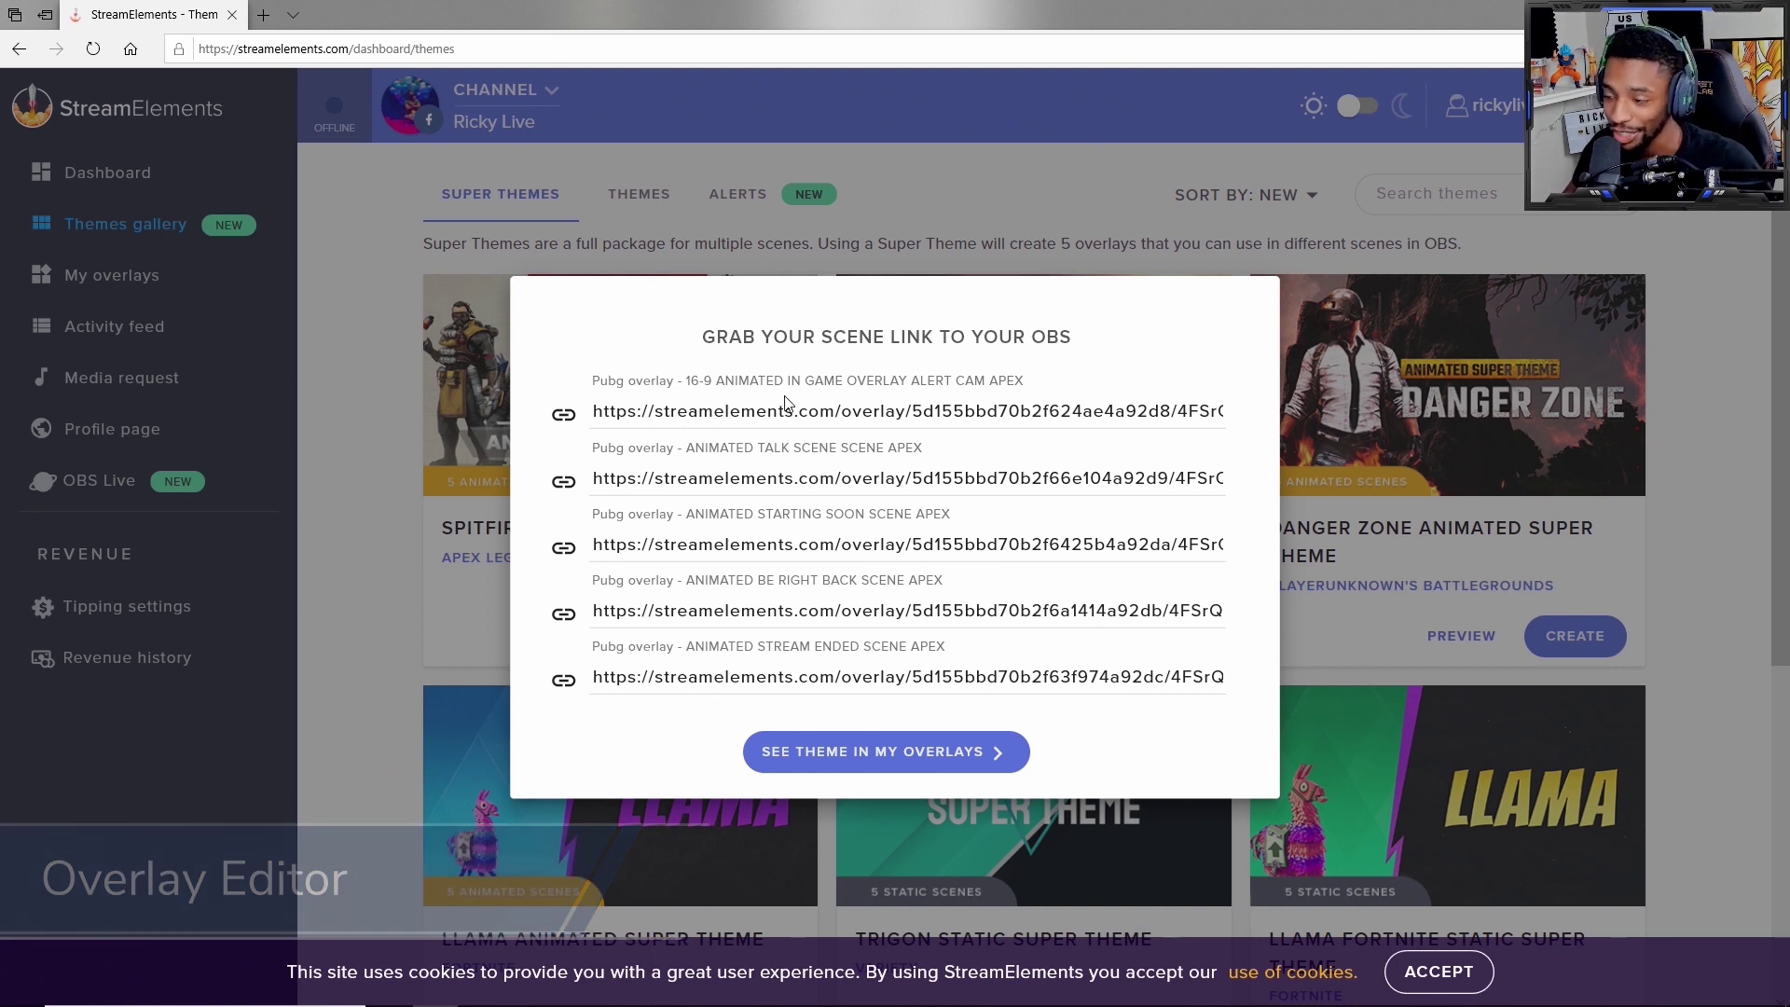
Step: Close the scene-link popup and edit the PUBG in-game overlay from My overlays
{"action": "left_click", "coordinate": [369, 746]}
{"action": "left_click", "coordinate": [139, 282]}
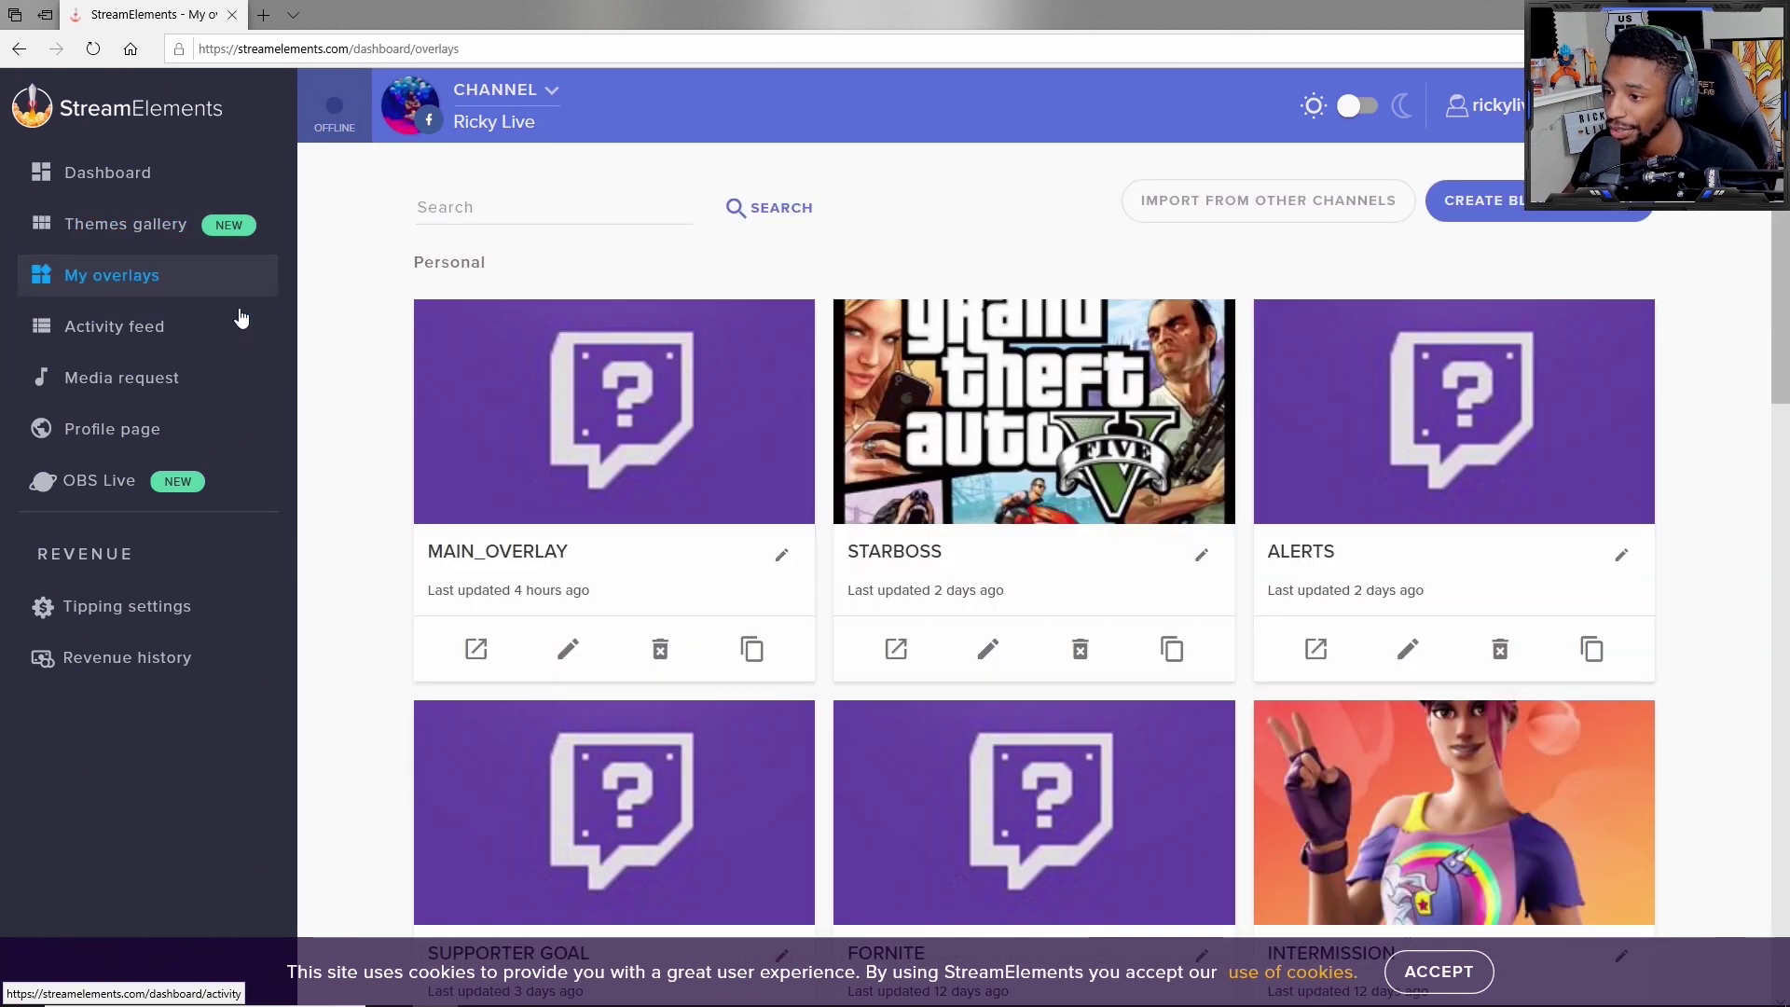
{"action": "scroll", "coordinate": [517, 731], "scroll_direction": "down", "scroll_amount": 1}
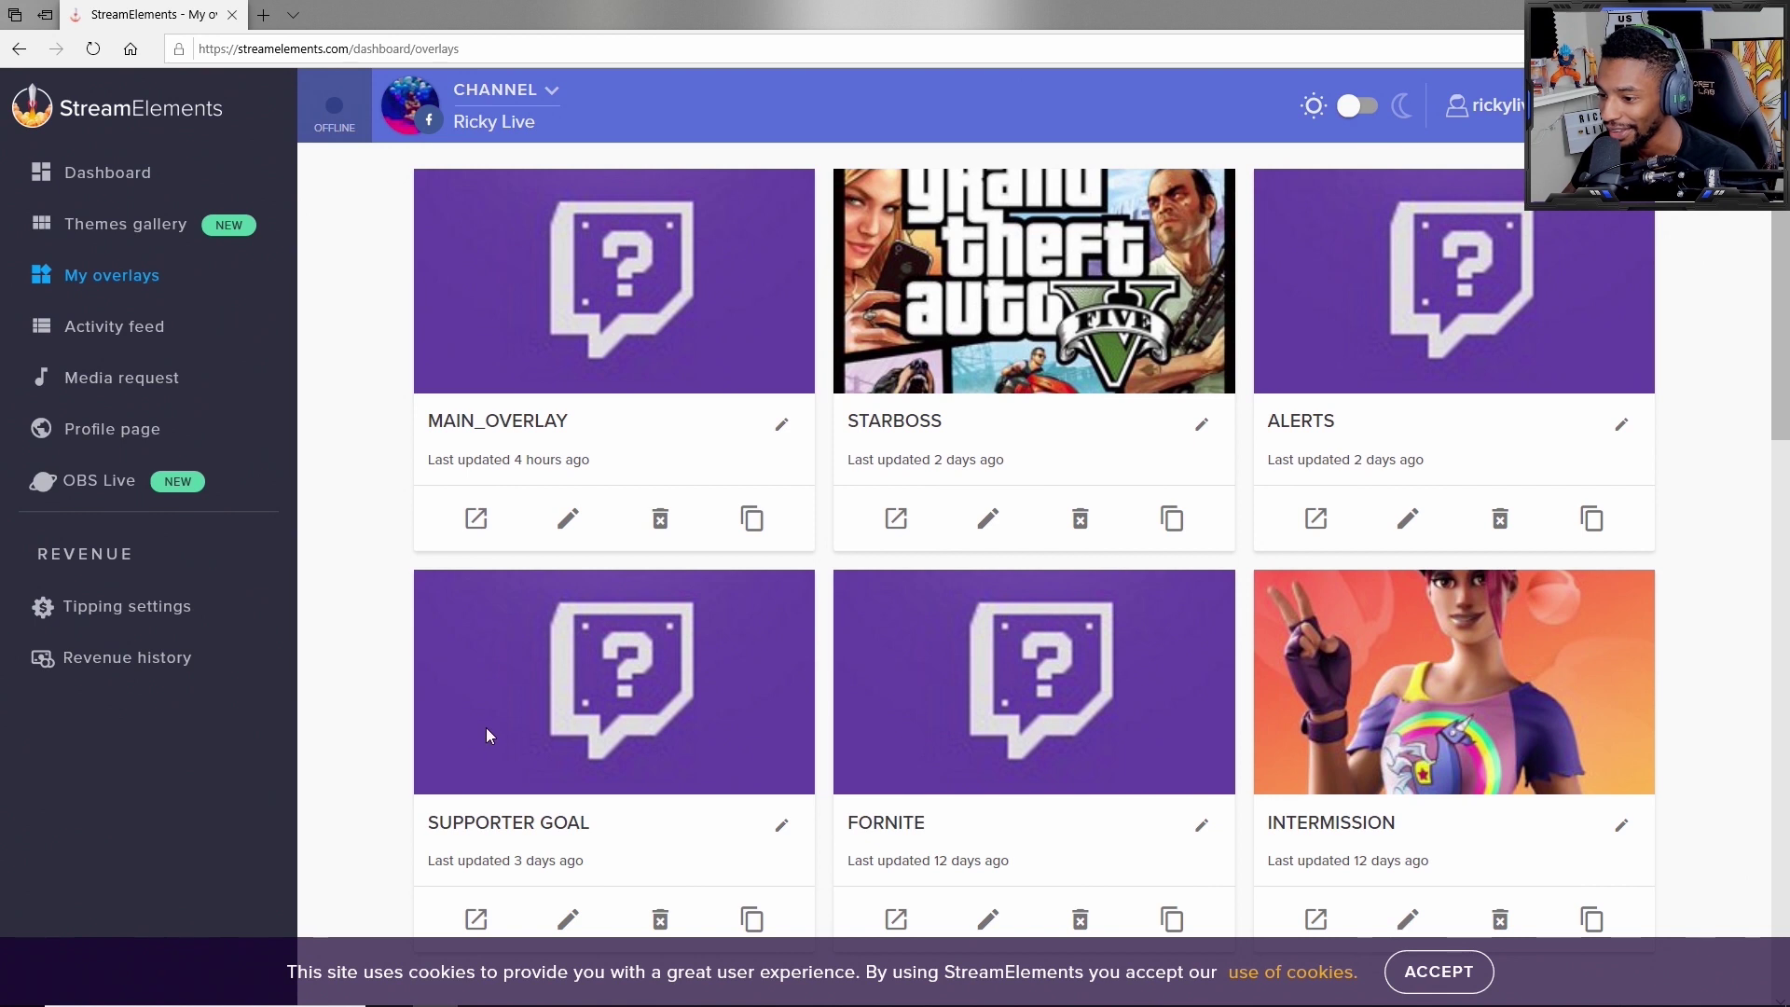
{"action": "scroll", "coordinate": [489, 732], "scroll_direction": "down", "scroll_amount": 1}
{"action": "scroll", "coordinate": [494, 739], "scroll_direction": "down", "scroll_amount": 3}
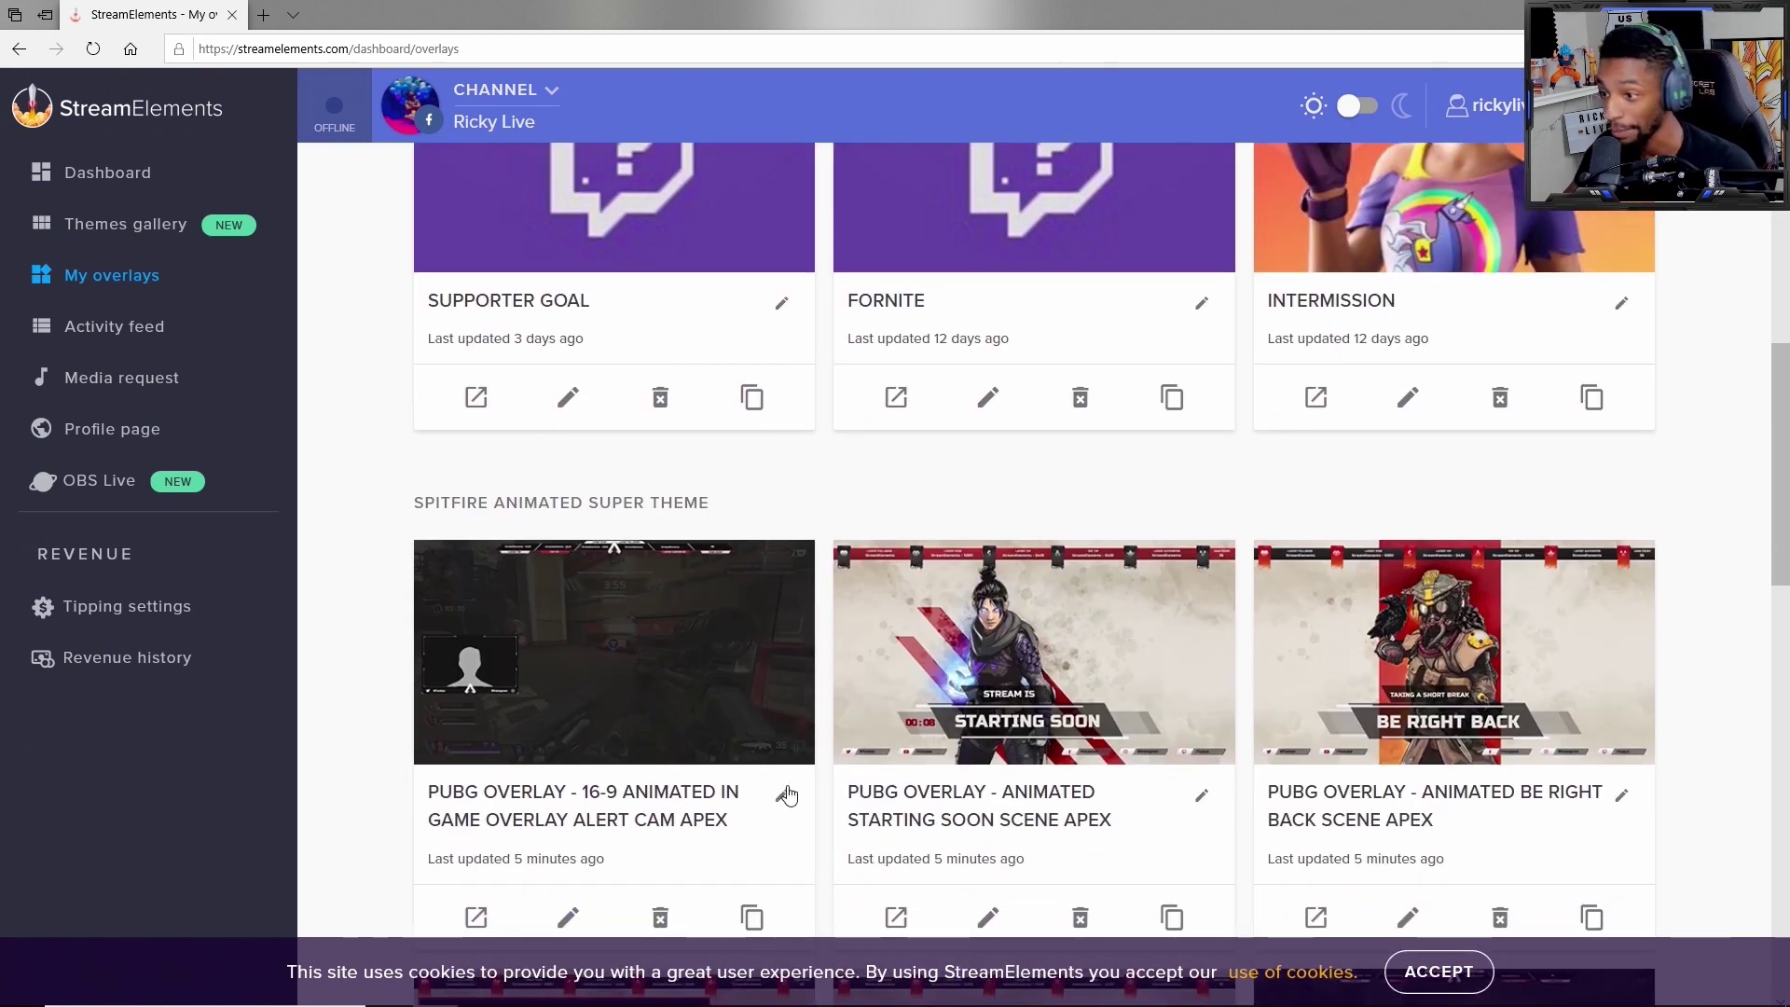
{"action": "scroll", "coordinate": [469, 719], "scroll_direction": "down", "scroll_amount": 1}
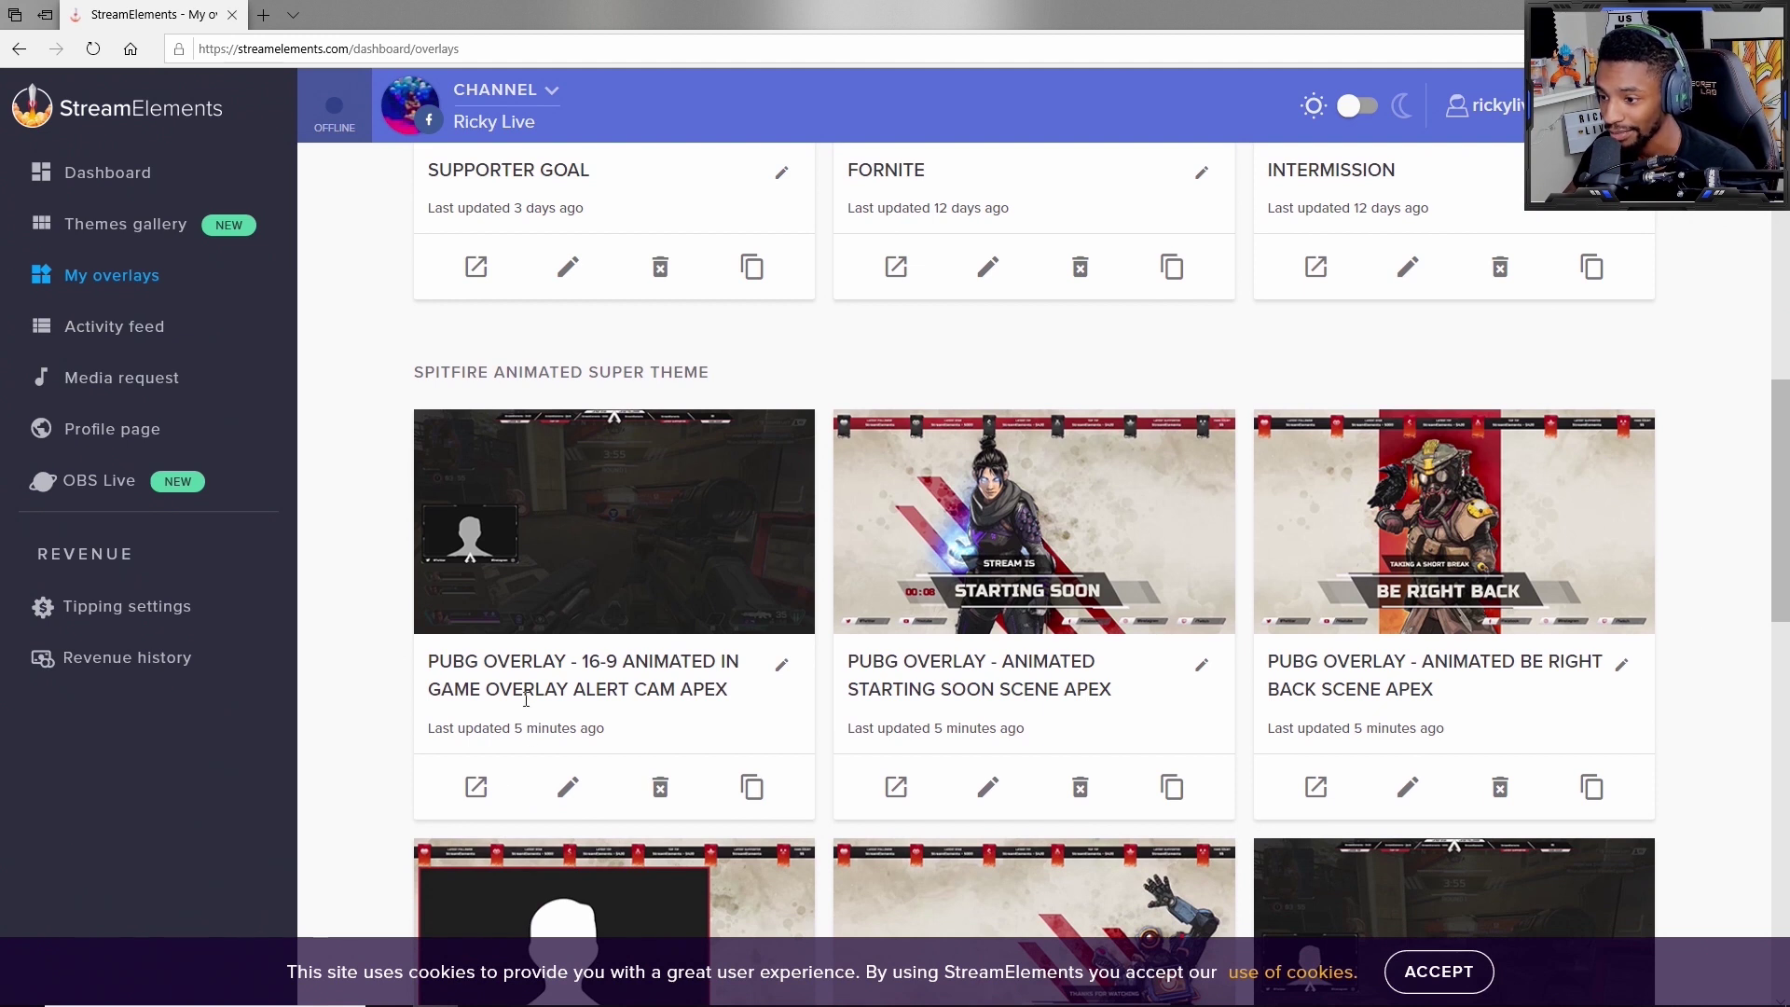
{"action": "left_click", "coordinate": [571, 791]}
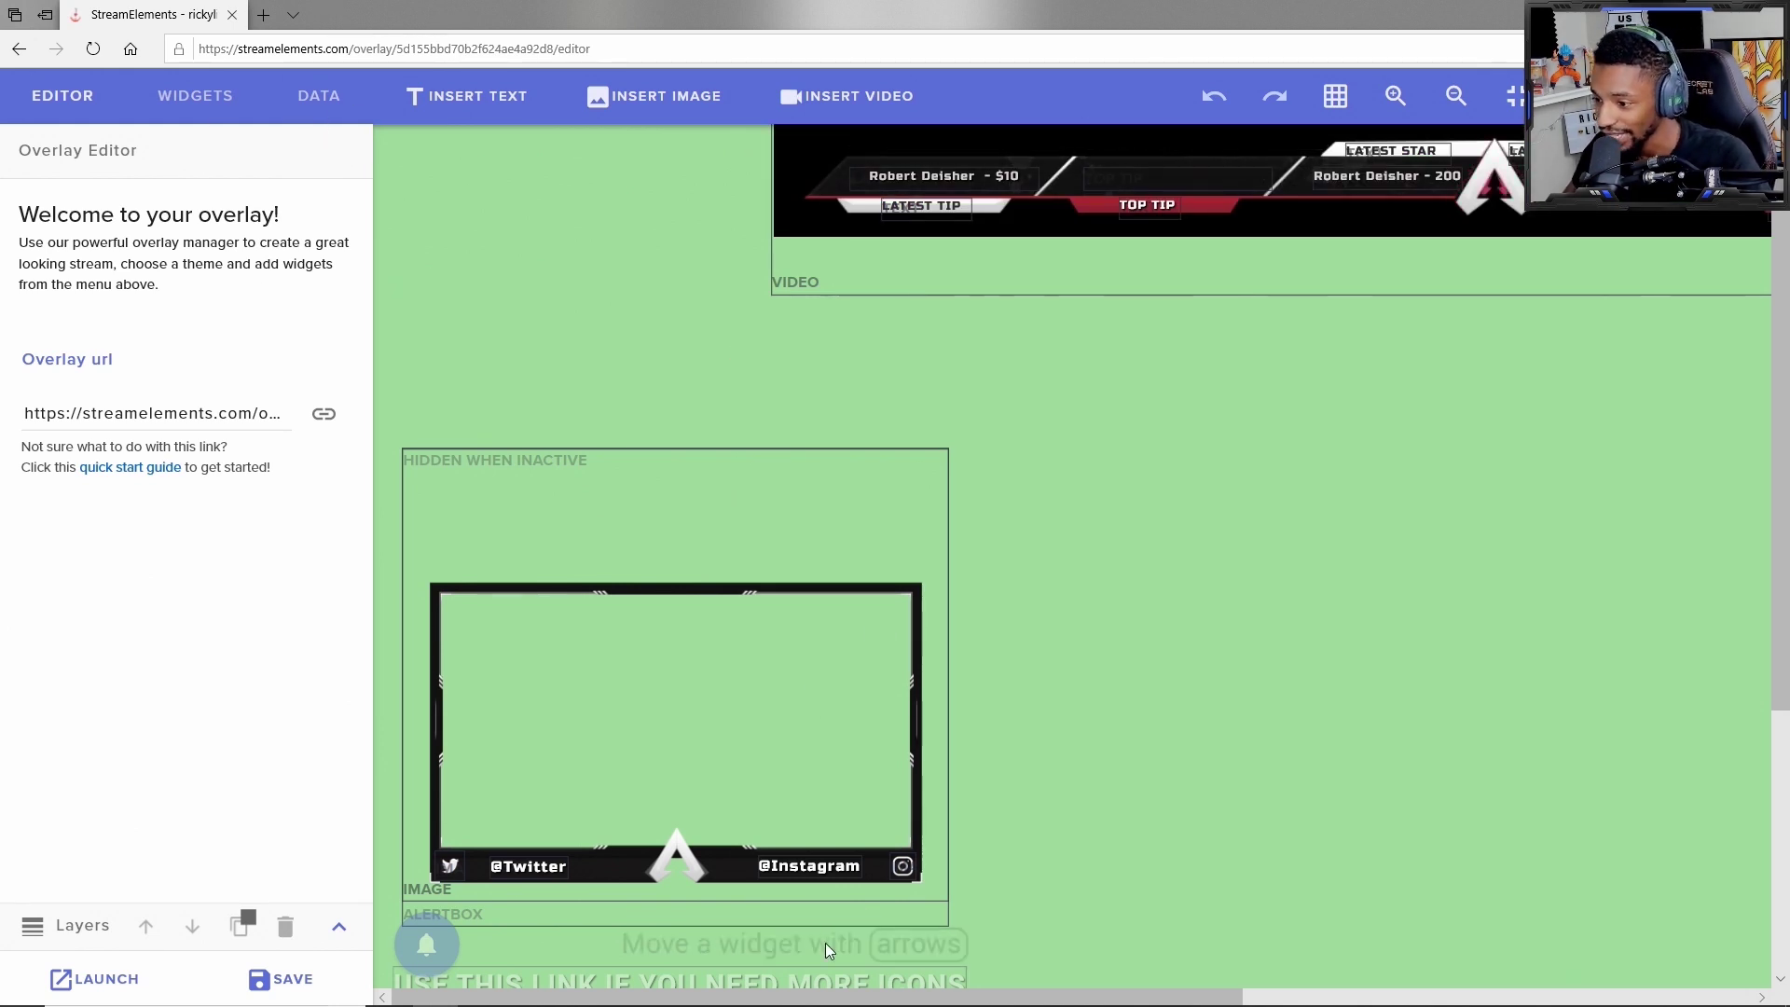
Step: Select the AlertBox widget, then the LATEST TIP text widget to show its settings
{"action": "left_click", "coordinate": [832, 874]}
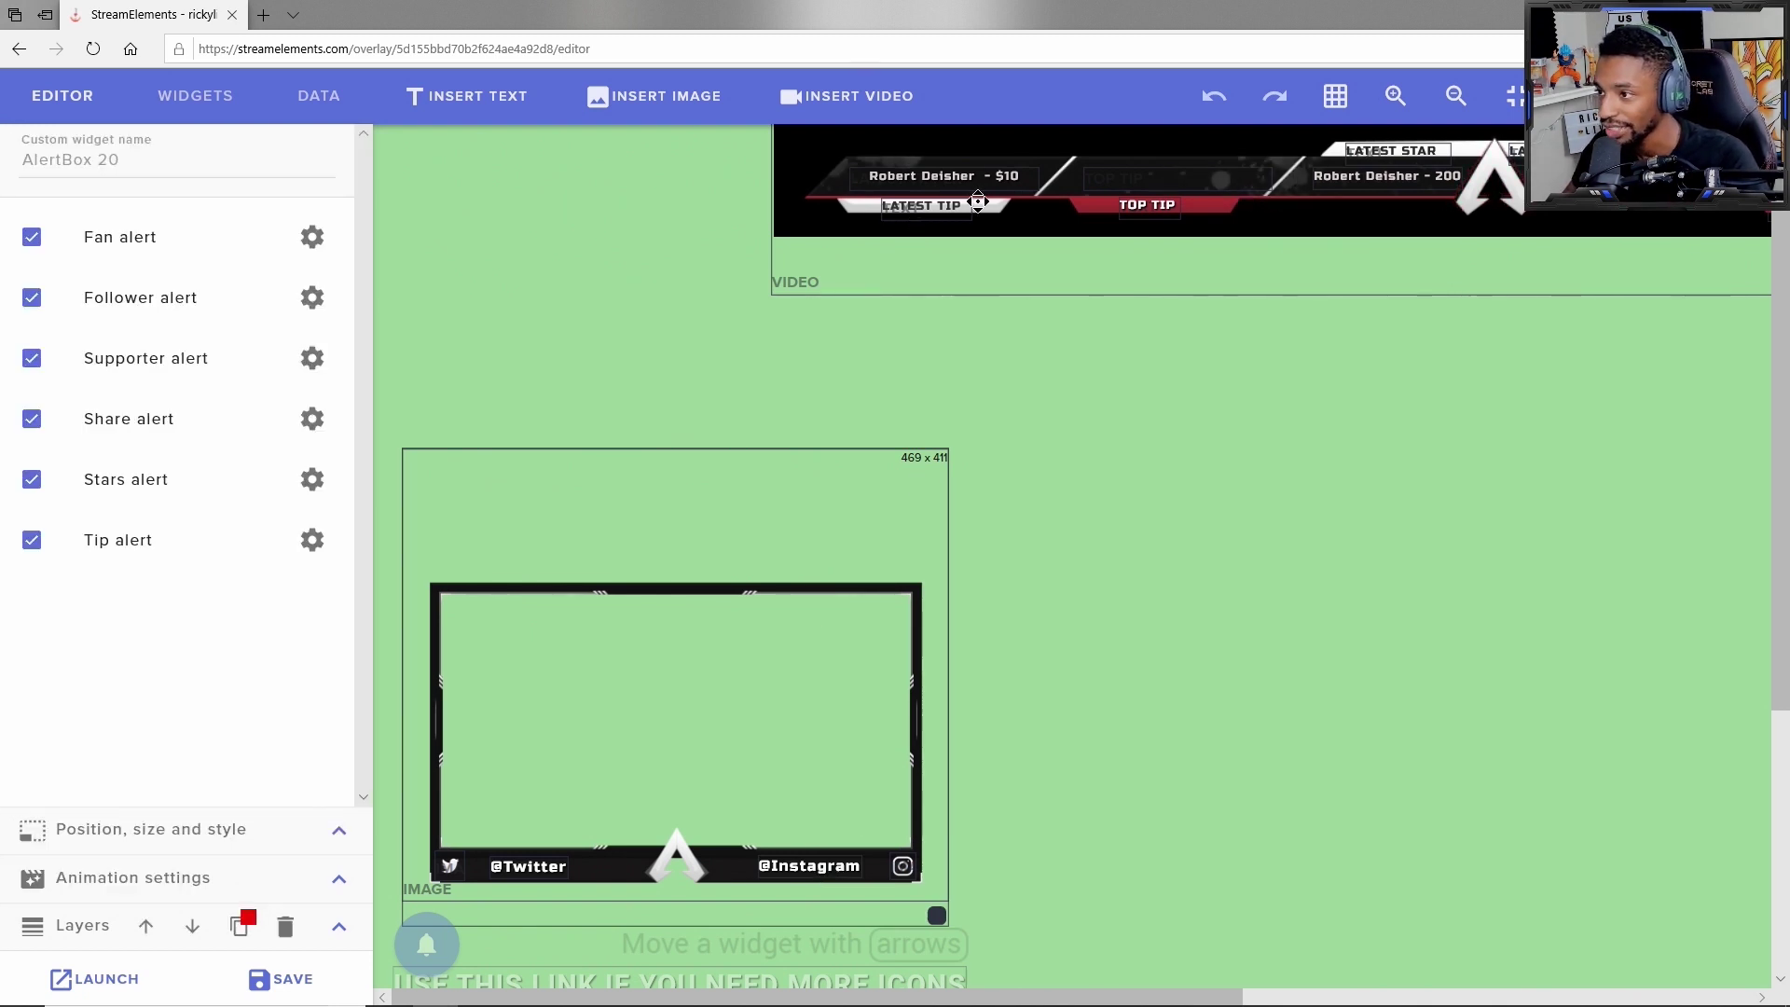
{"action": "left_click", "coordinate": [946, 204]}
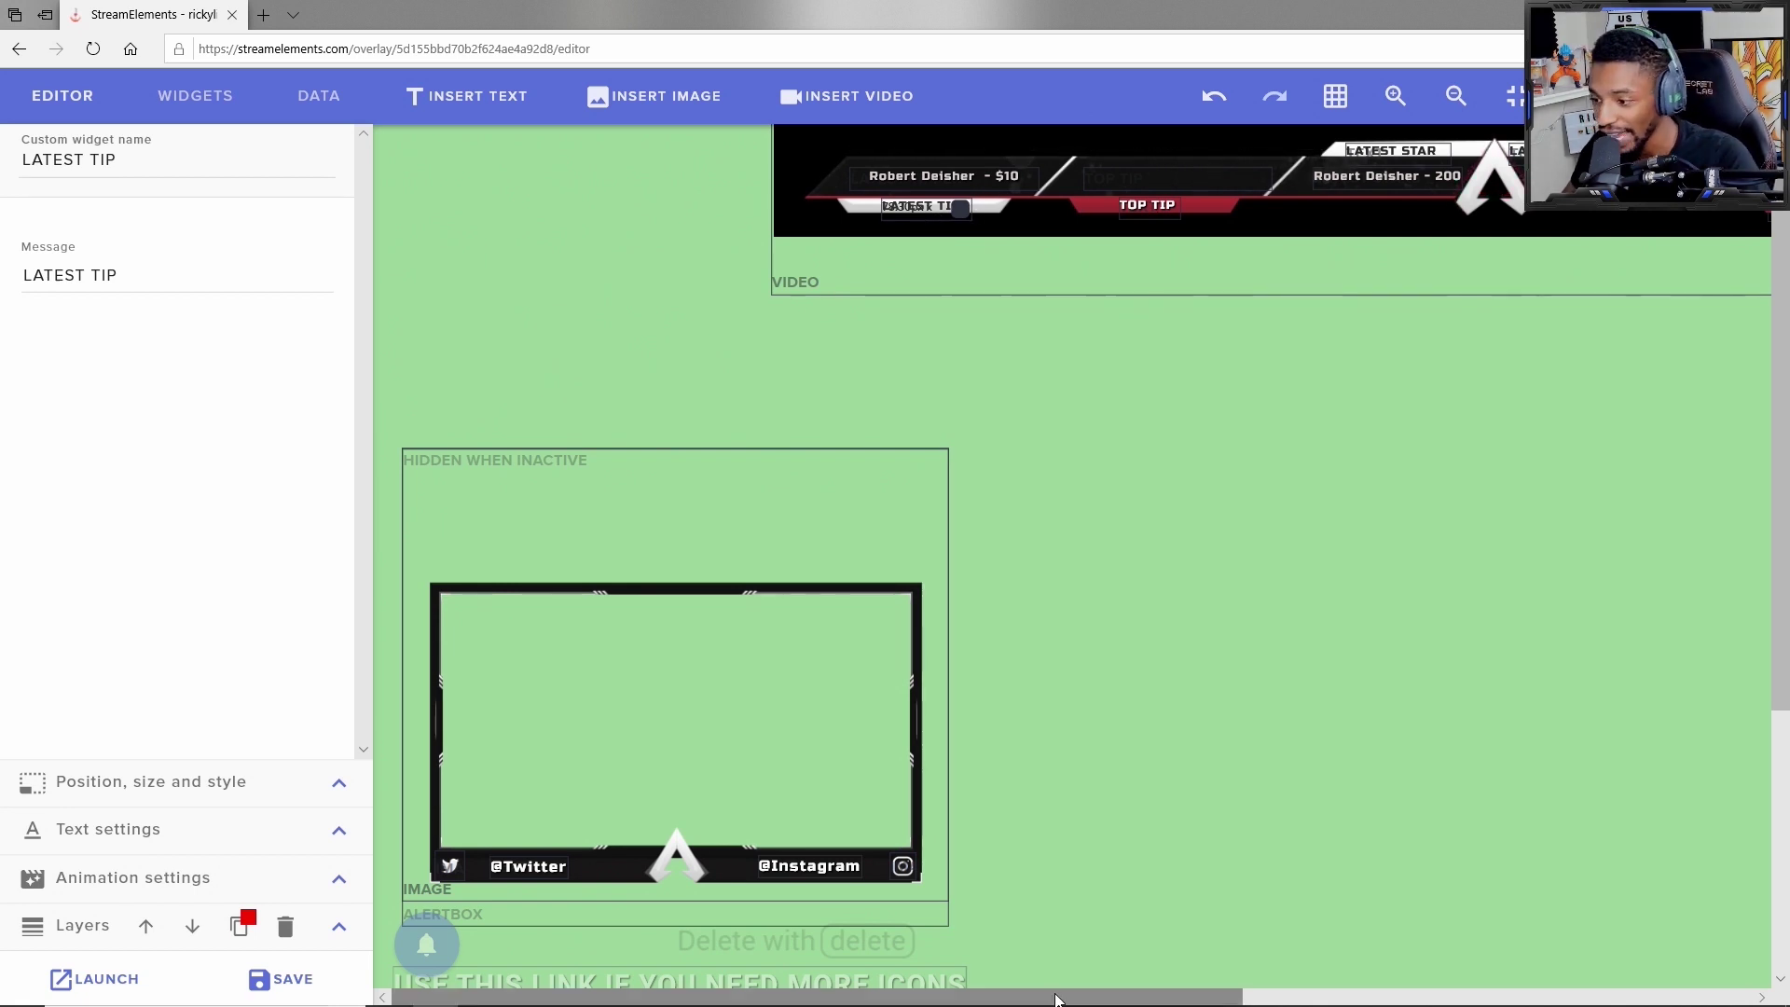
{"action": "left_click_drag", "start_coordinate": [1057, 1000], "coordinate": [1540, 827]}
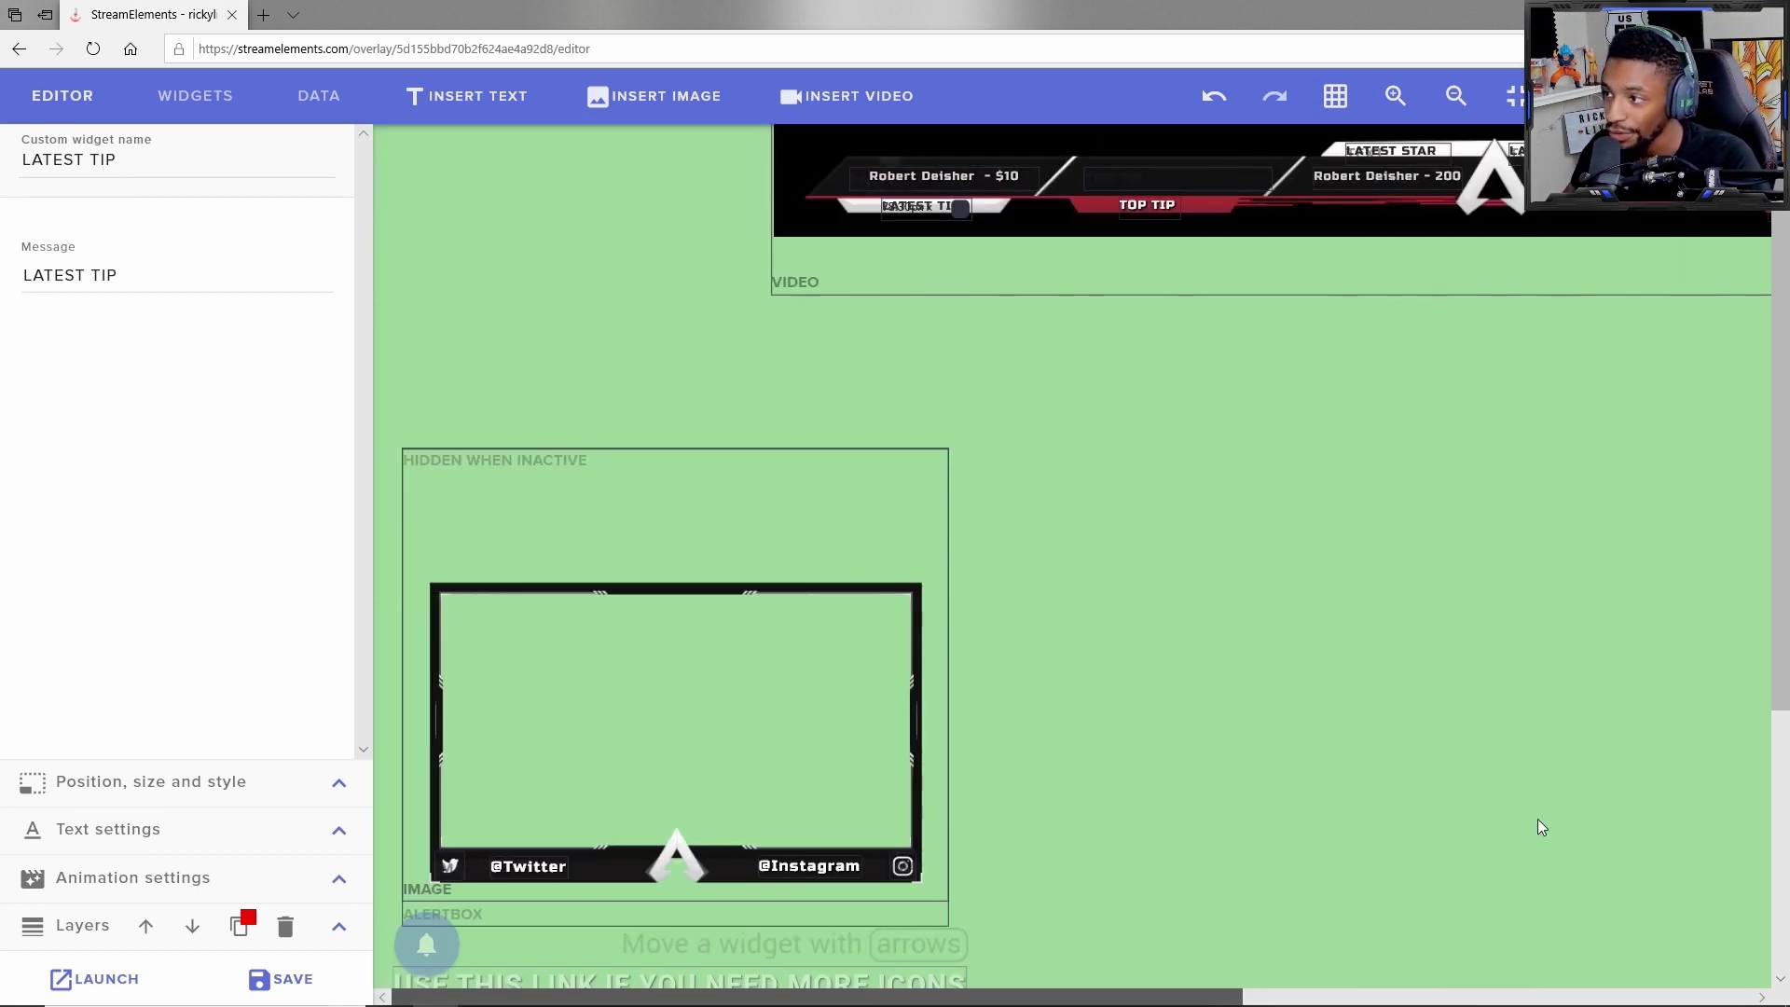
Step: Browse the widget, stream data, text, image and video menus, then return to the canvas
{"action": "left_click", "coordinate": [190, 104]}
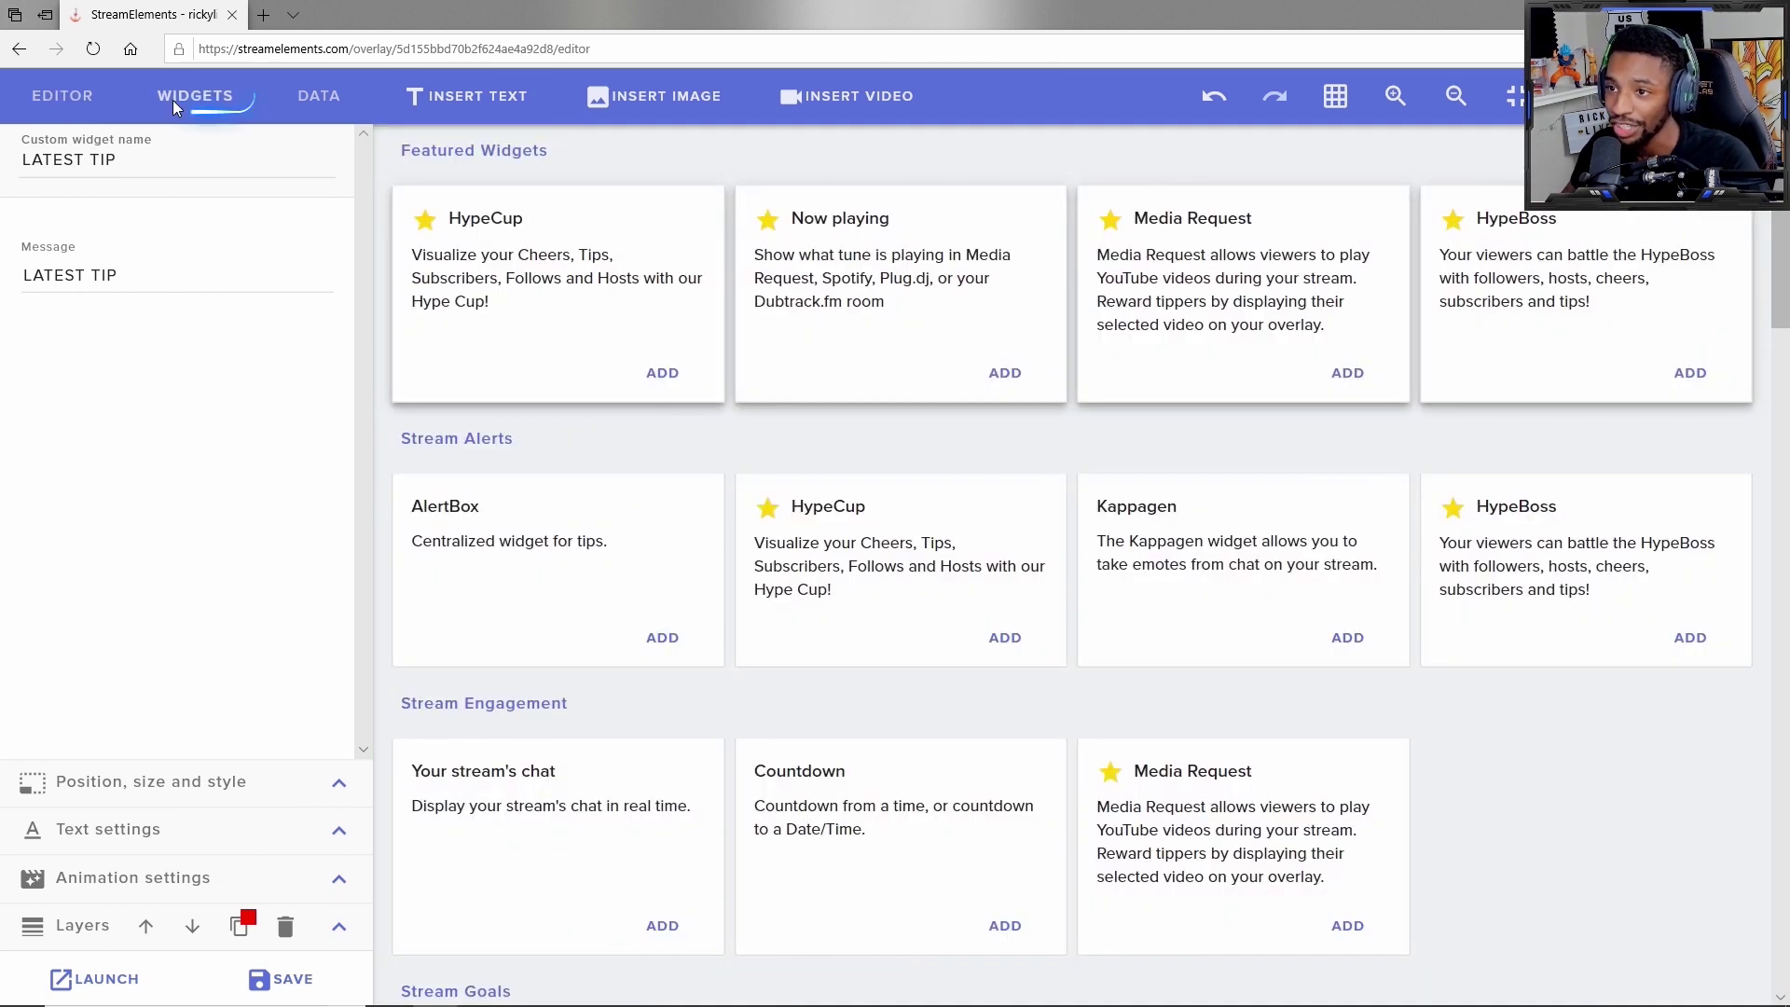
{"action": "left_click", "coordinate": [322, 96]}
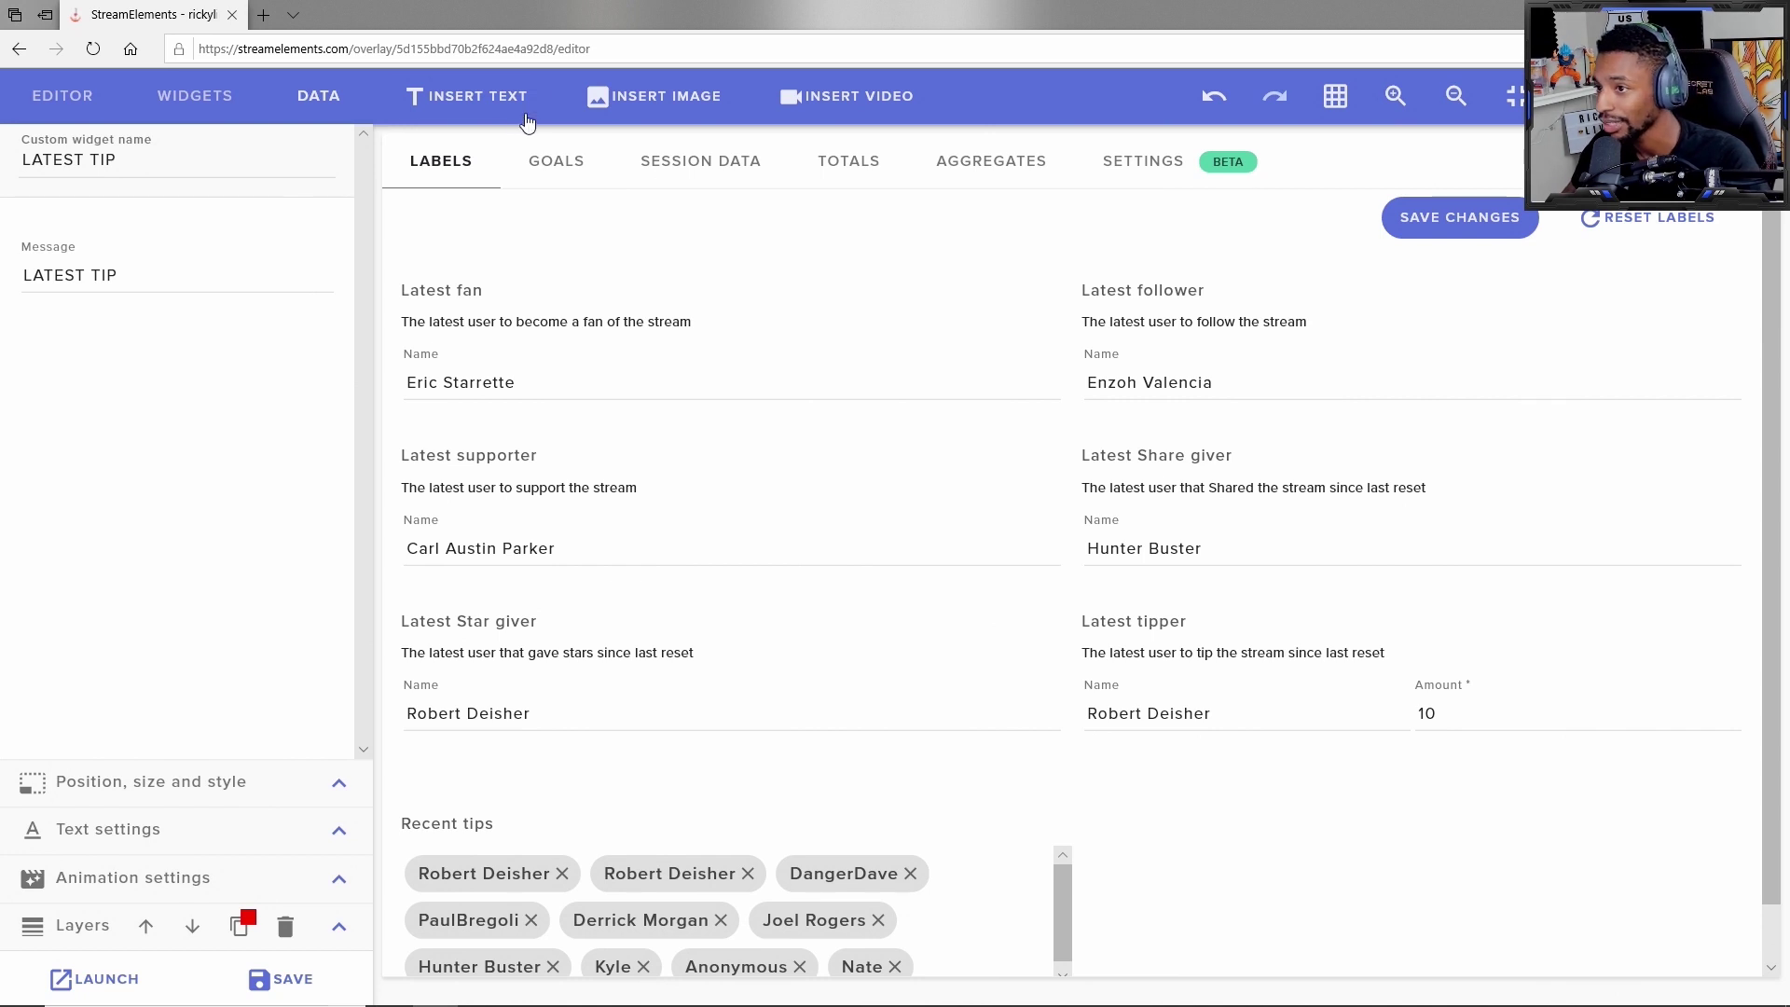
{"action": "left_click", "coordinate": [477, 97]}
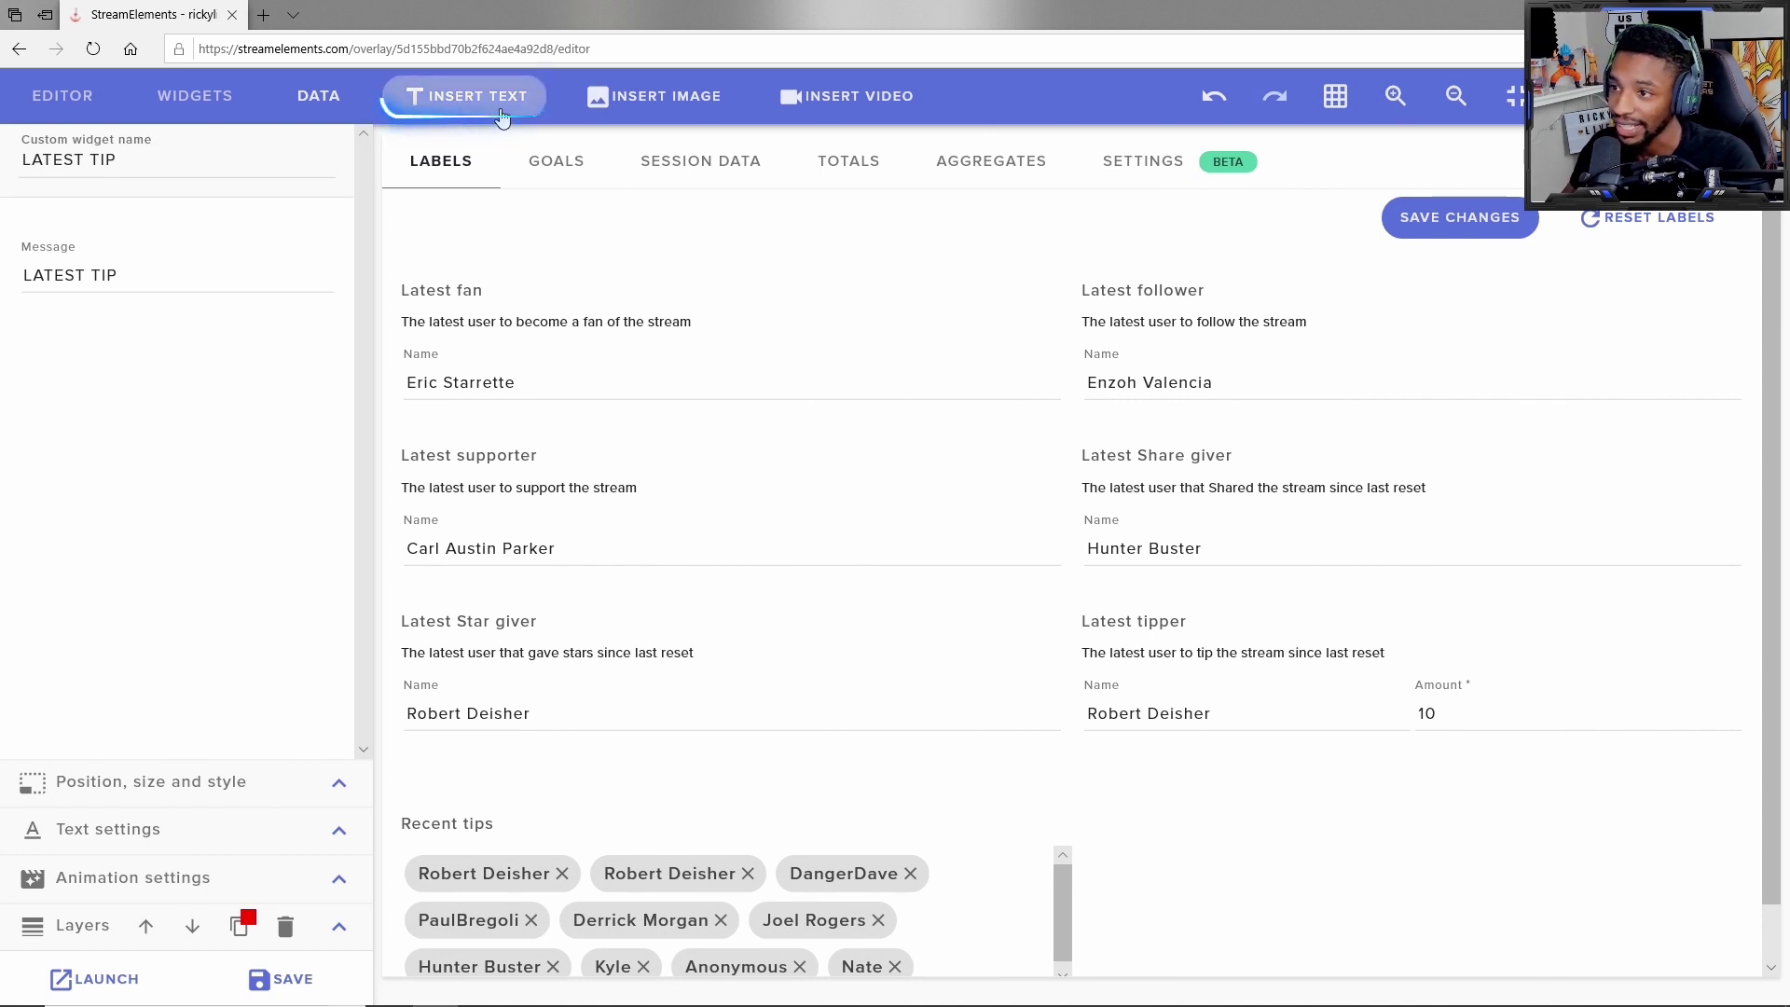
{"action": "left_click", "coordinate": [684, 98]}
{"action": "left_click", "coordinate": [820, 96]}
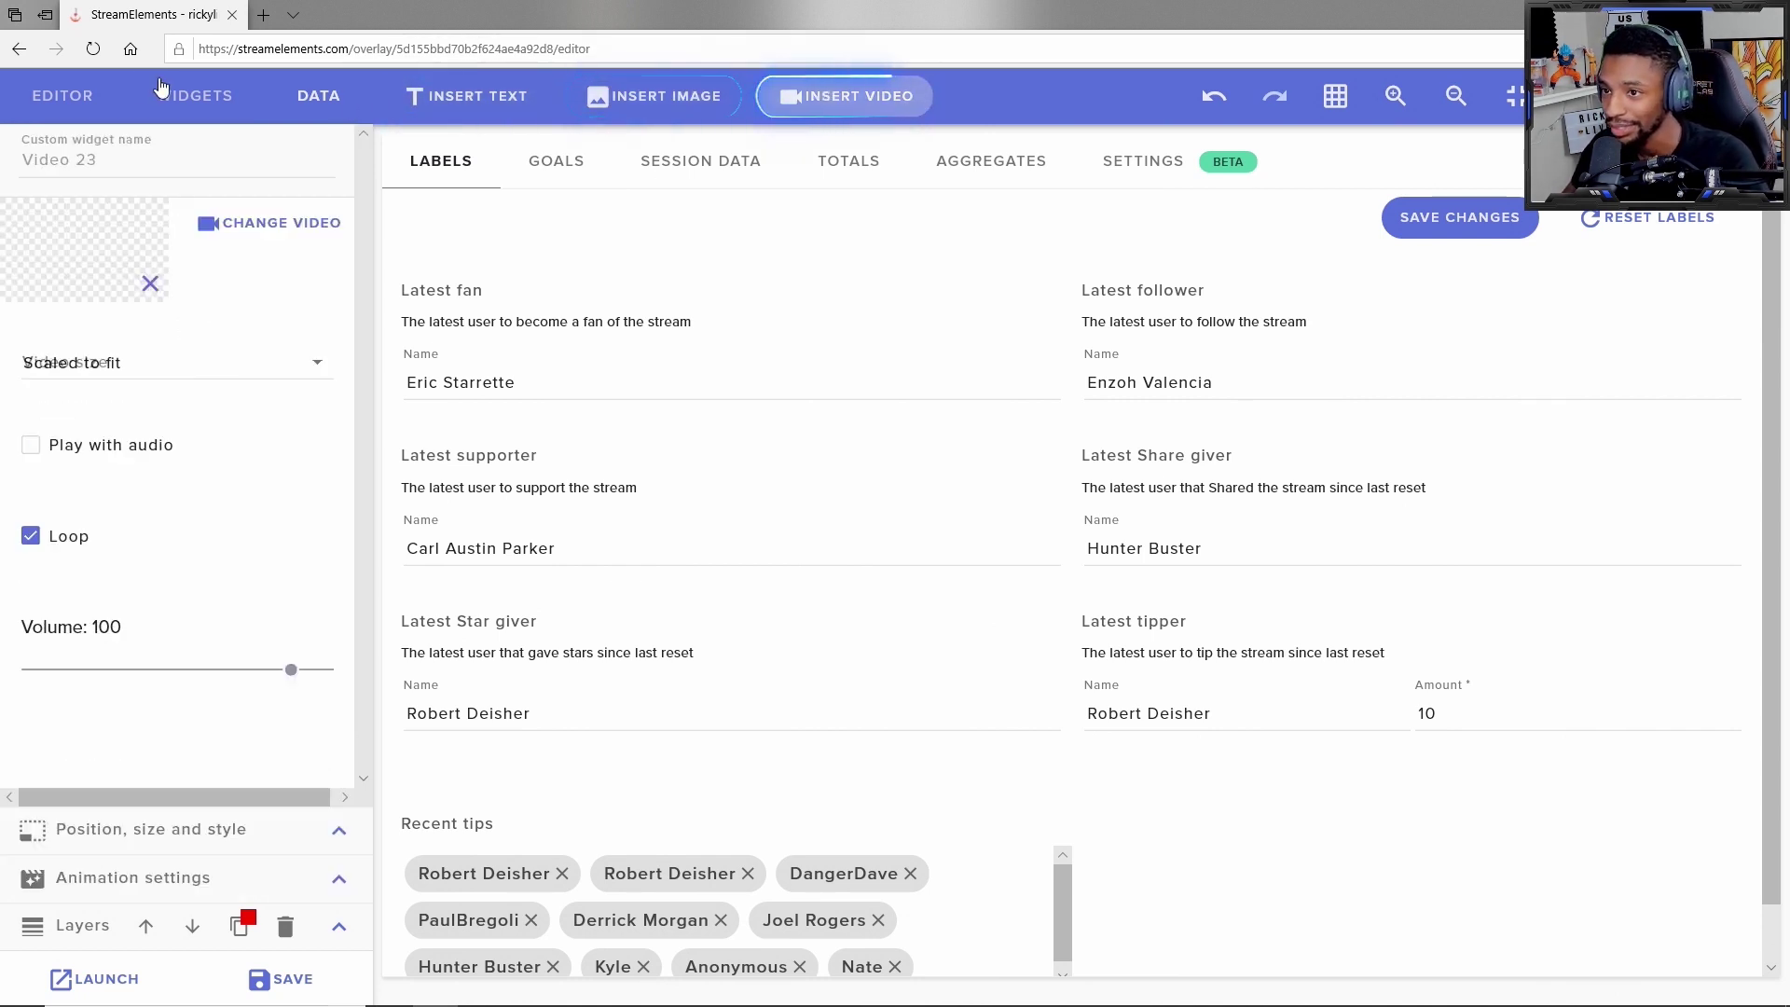
{"action": "left_click", "coordinate": [57, 96]}
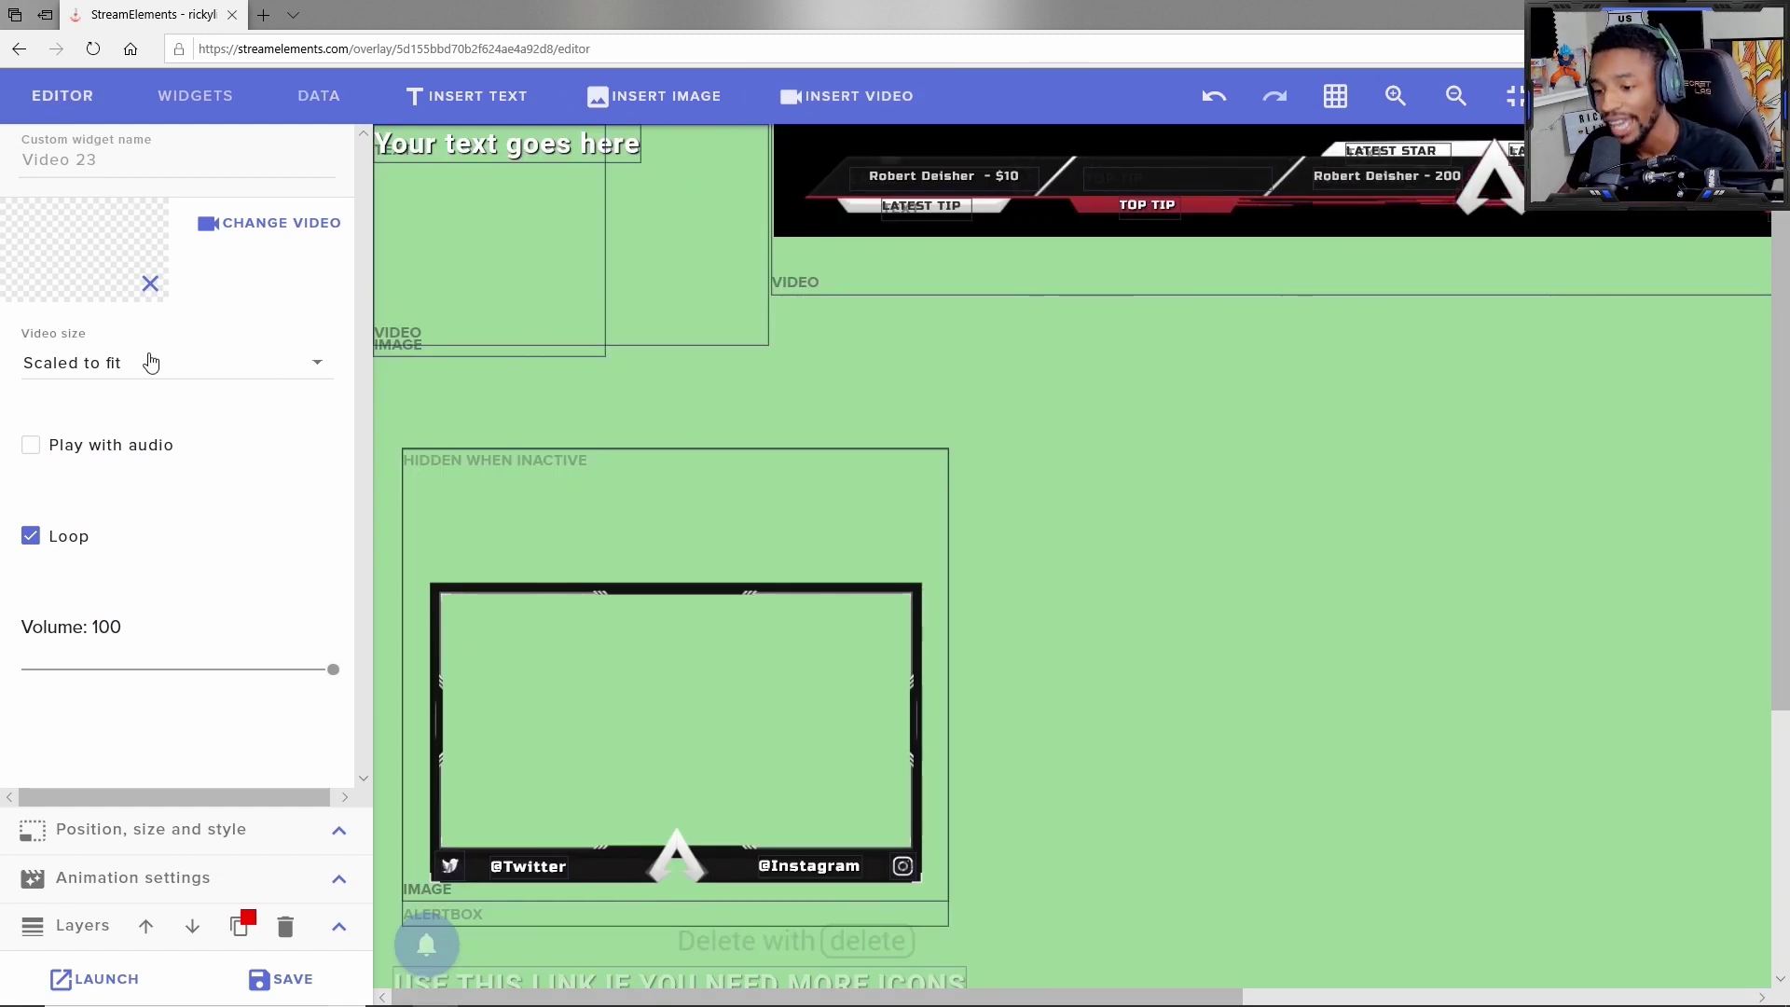
Step: Save the overlay, open its launch link dialog, then close it
{"action": "left_click", "coordinate": [289, 977]}
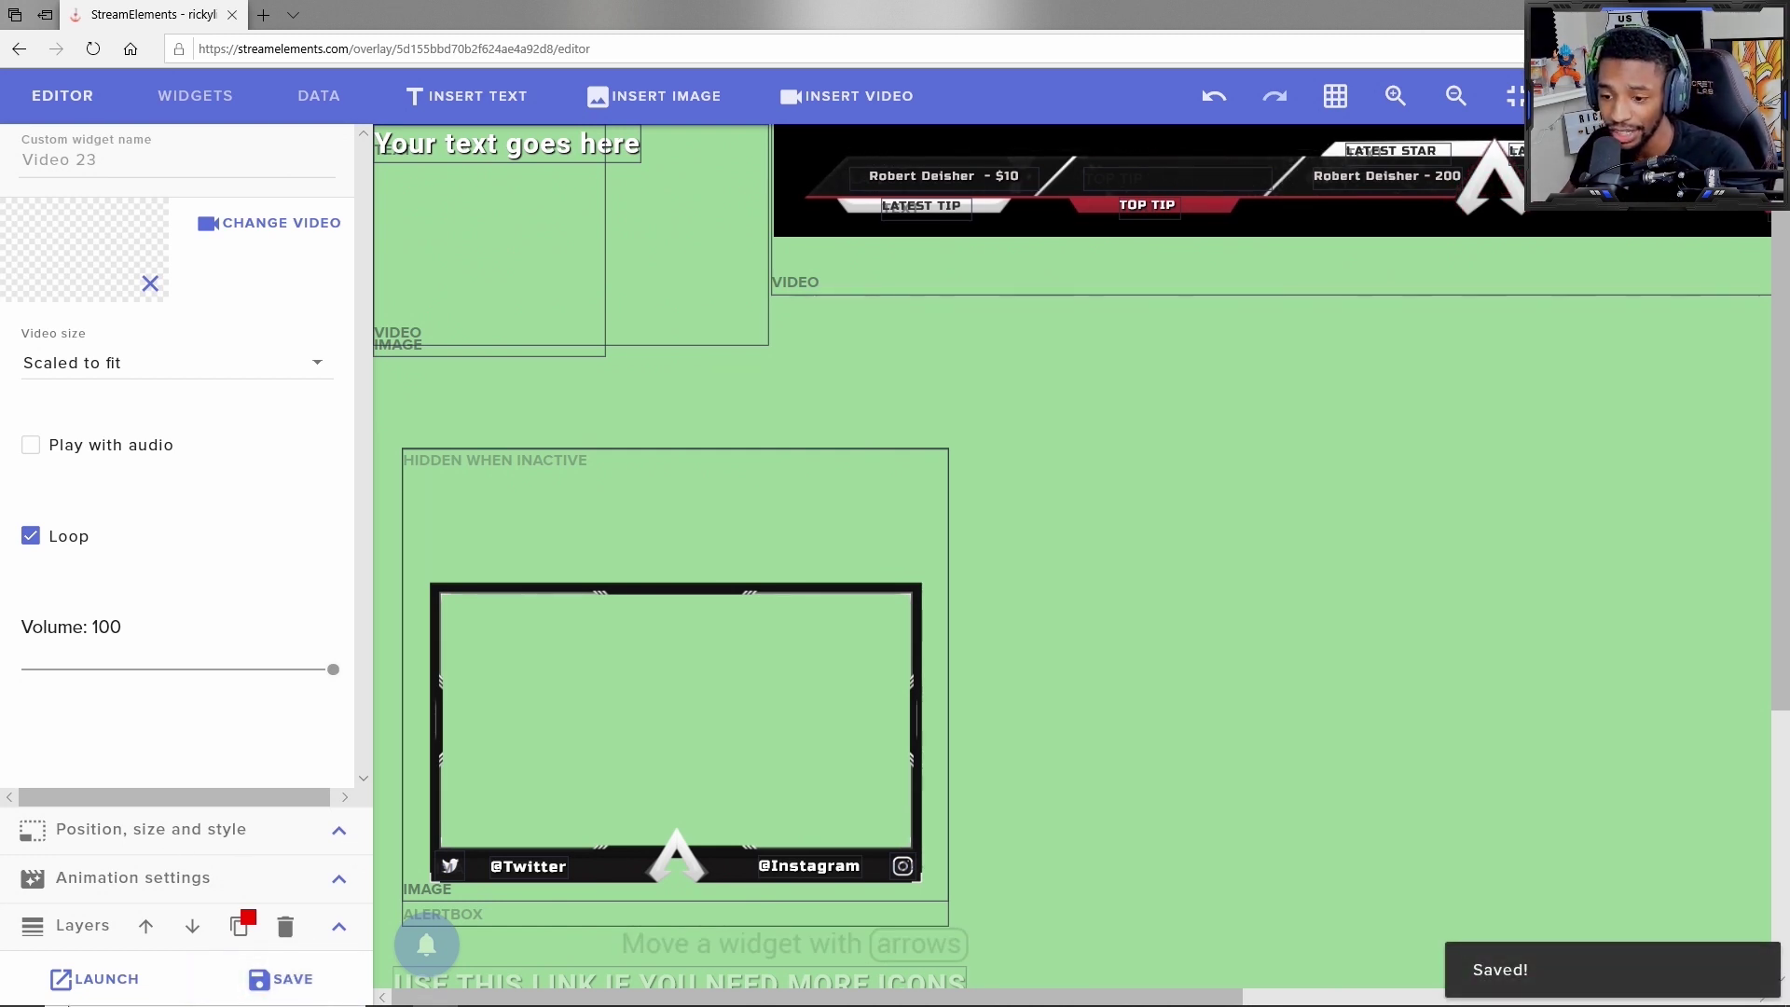
{"action": "left_click", "coordinate": [95, 978]}
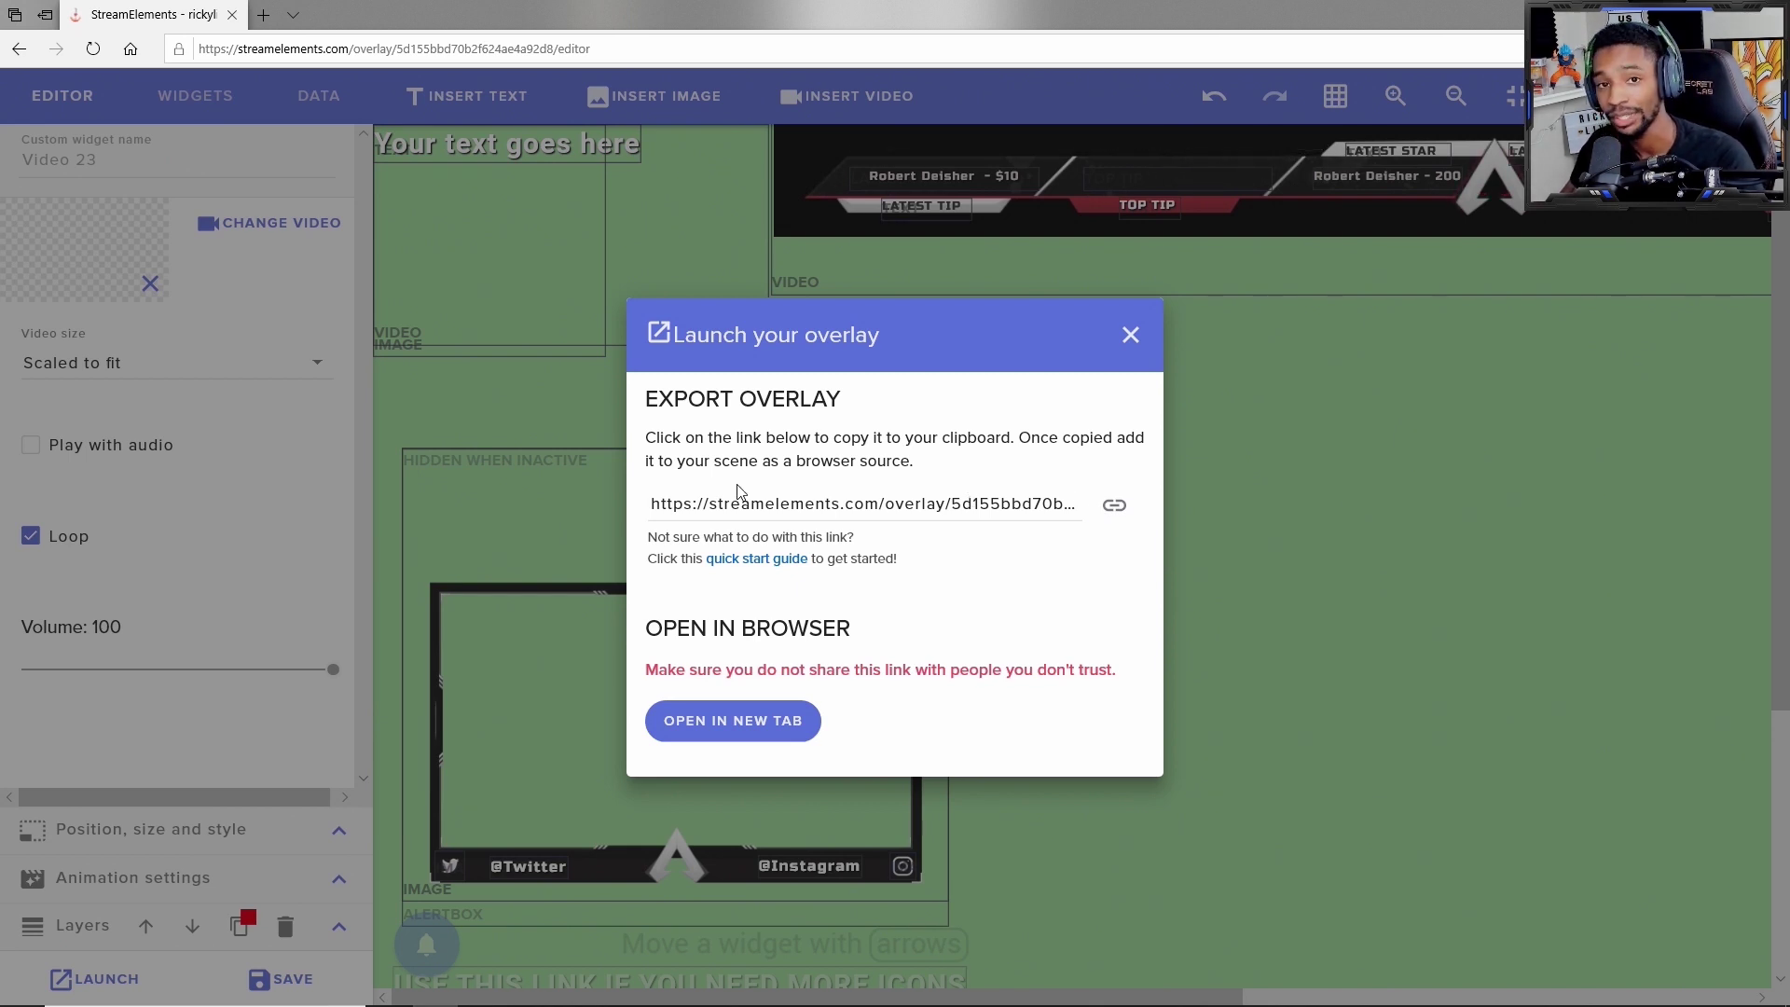
{"action": "left_click", "coordinate": [1283, 543]}
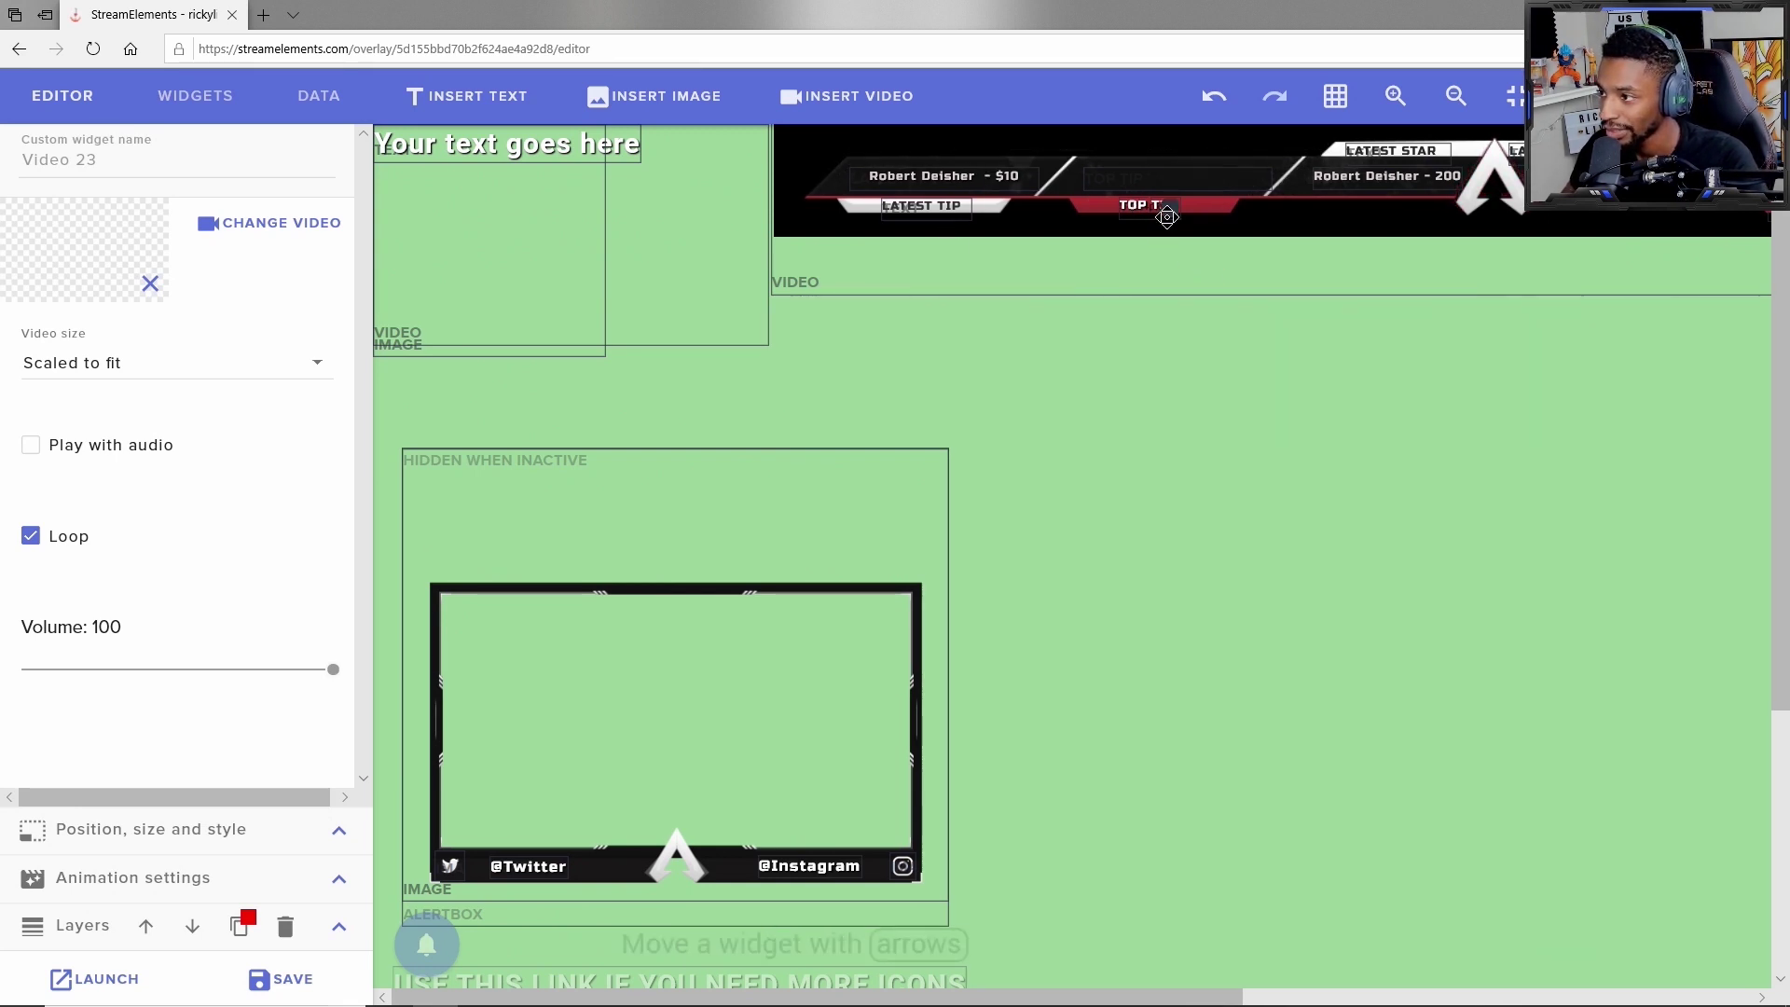
Step: Change the TOP TIP label text to 'Big homie' and widen it to fit on one line
{"action": "left_click", "coordinate": [1163, 207]}
{"action": "left_click_drag", "start_coordinate": [154, 275], "coordinate": [2, 309]}
{"action": "type", "text": "Big homie"}
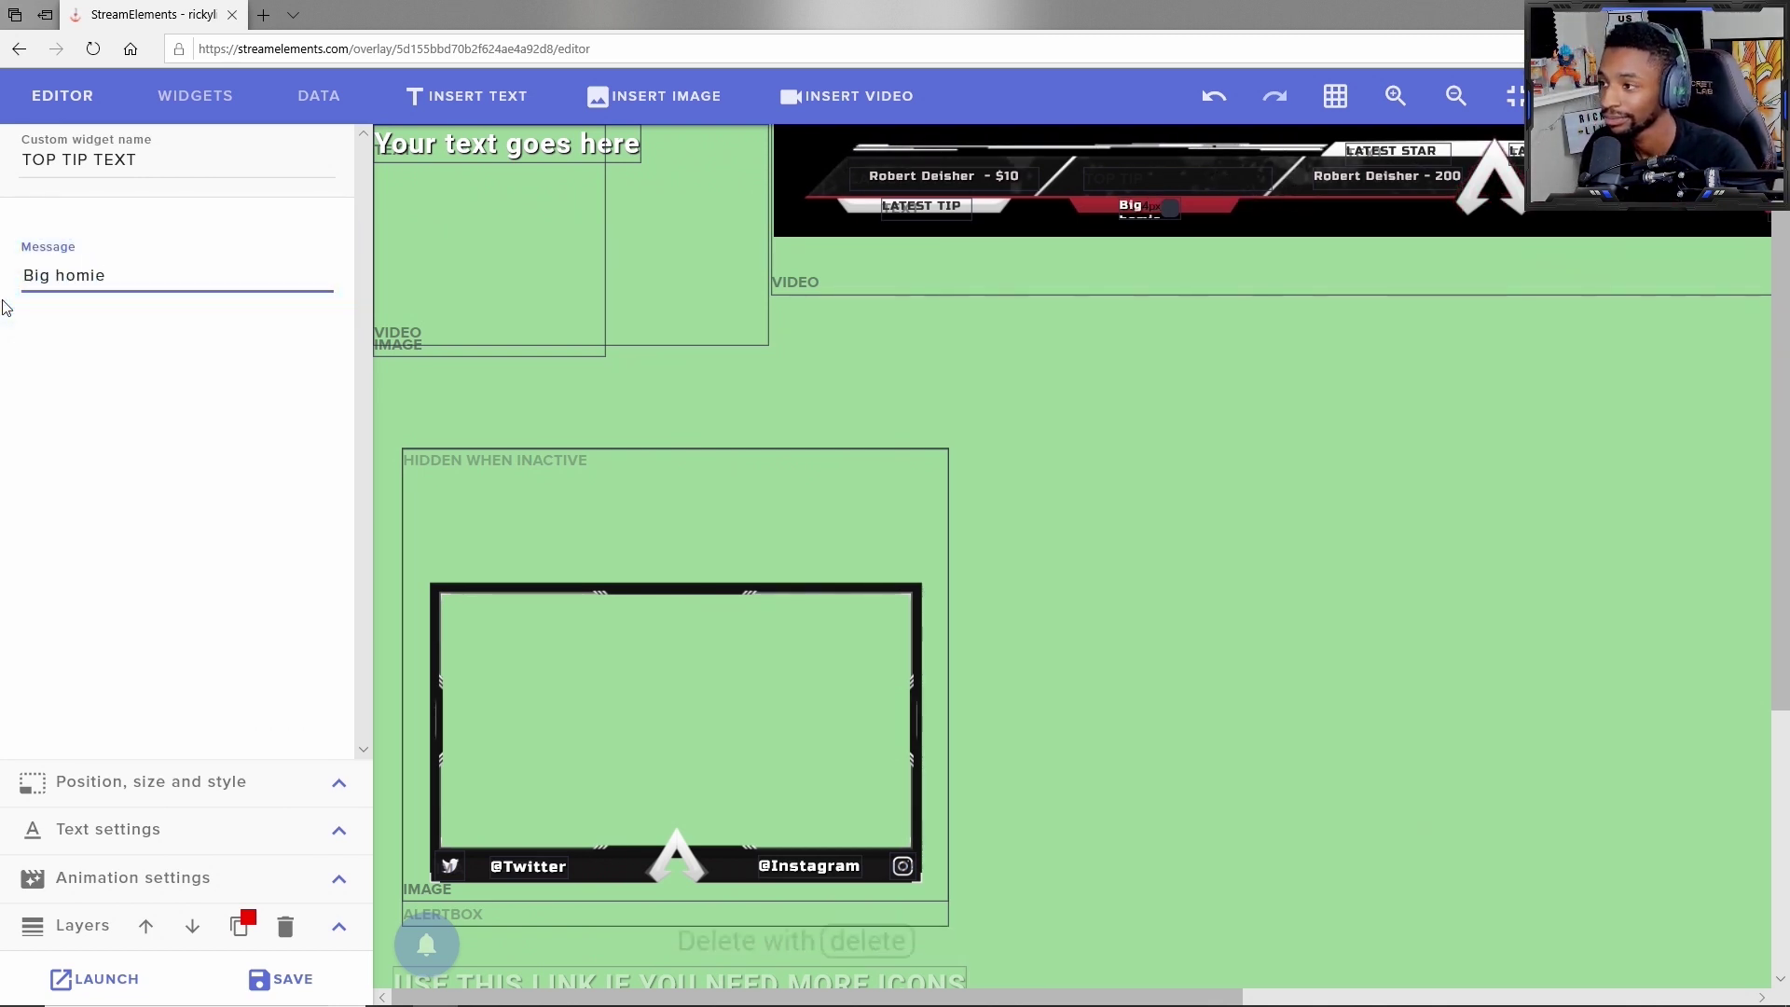
{"action": "key", "text": "Return"}
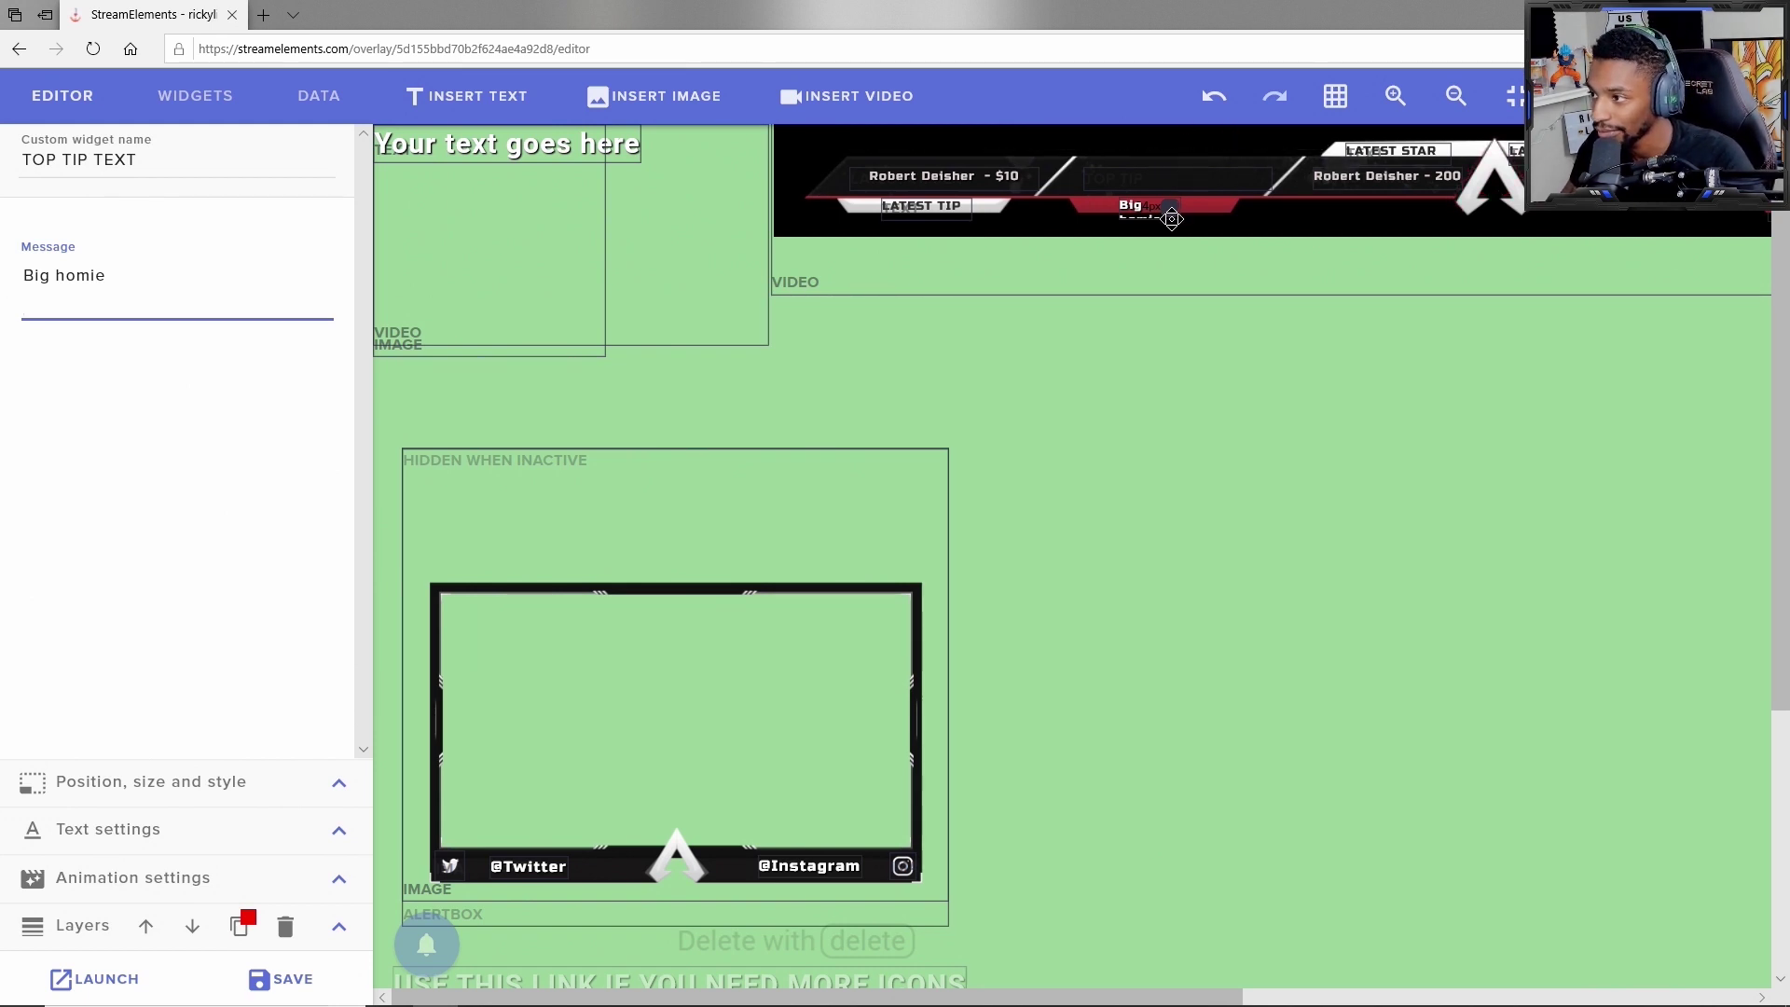
{"action": "left_click", "coordinate": [1175, 217]}
{"action": "left_click_drag", "start_coordinate": [1169, 214], "coordinate": [1236, 230]}
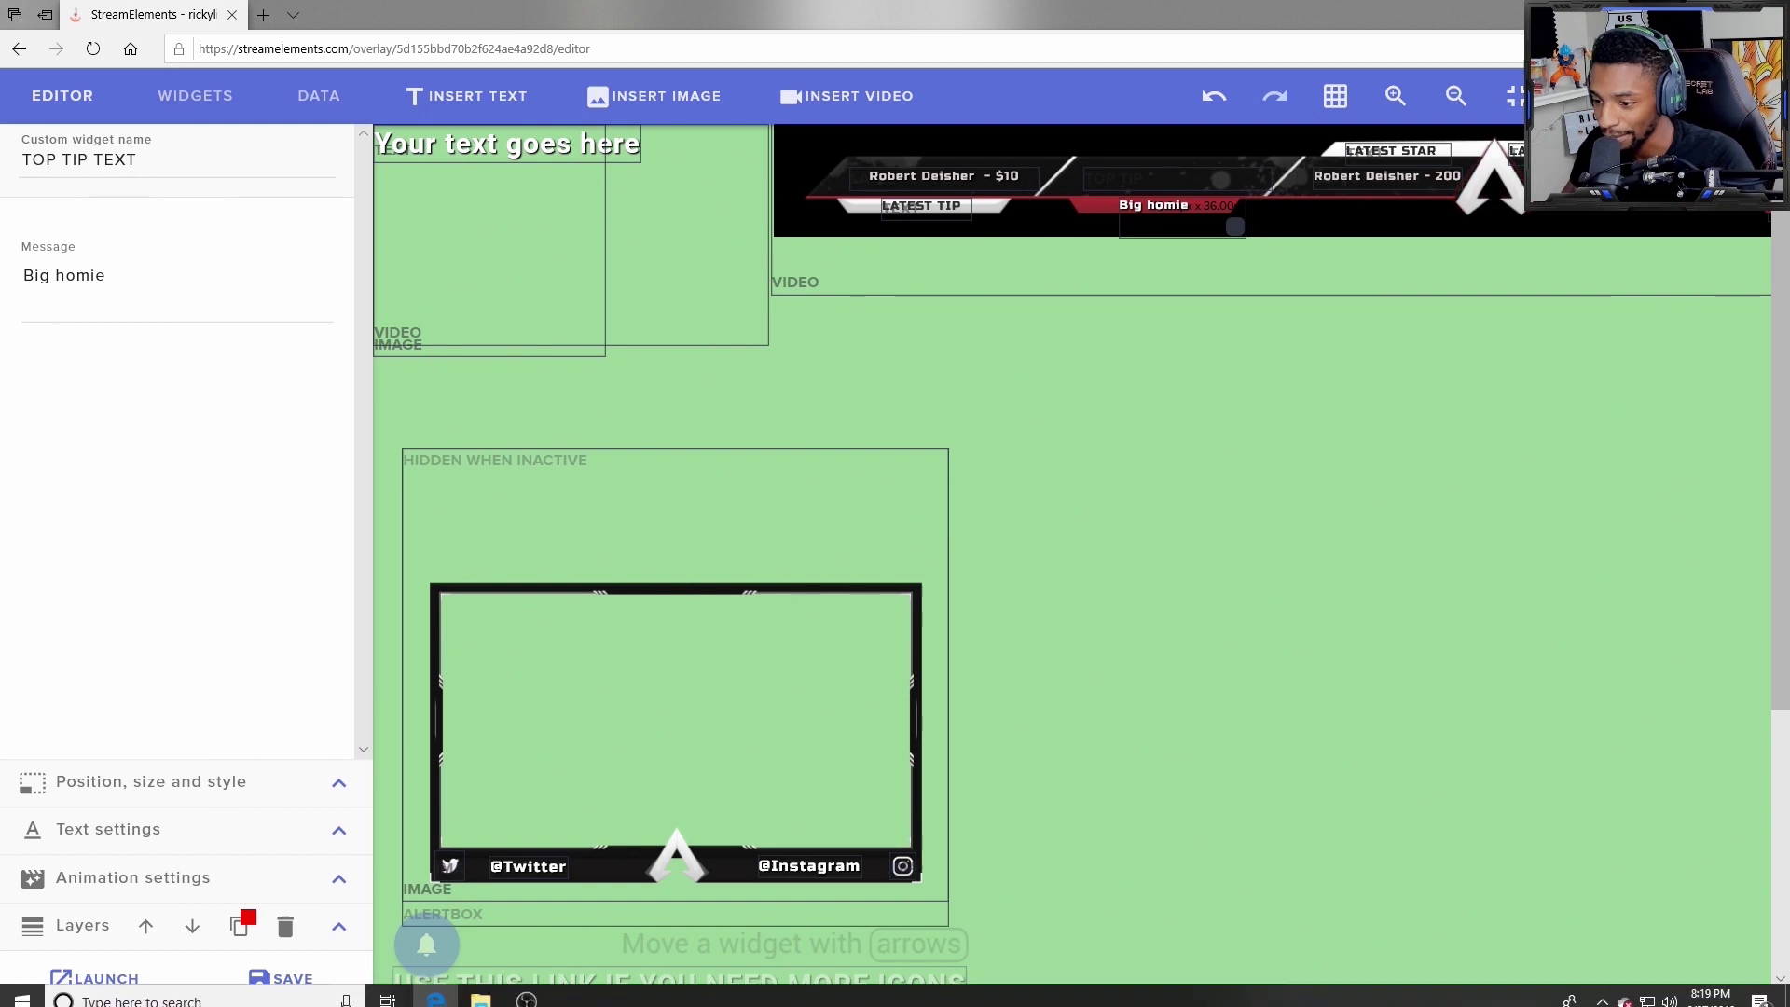
Step: Save the overlay and preview the updated banner in OBS
{"action": "left_click", "coordinate": [525, 992]}
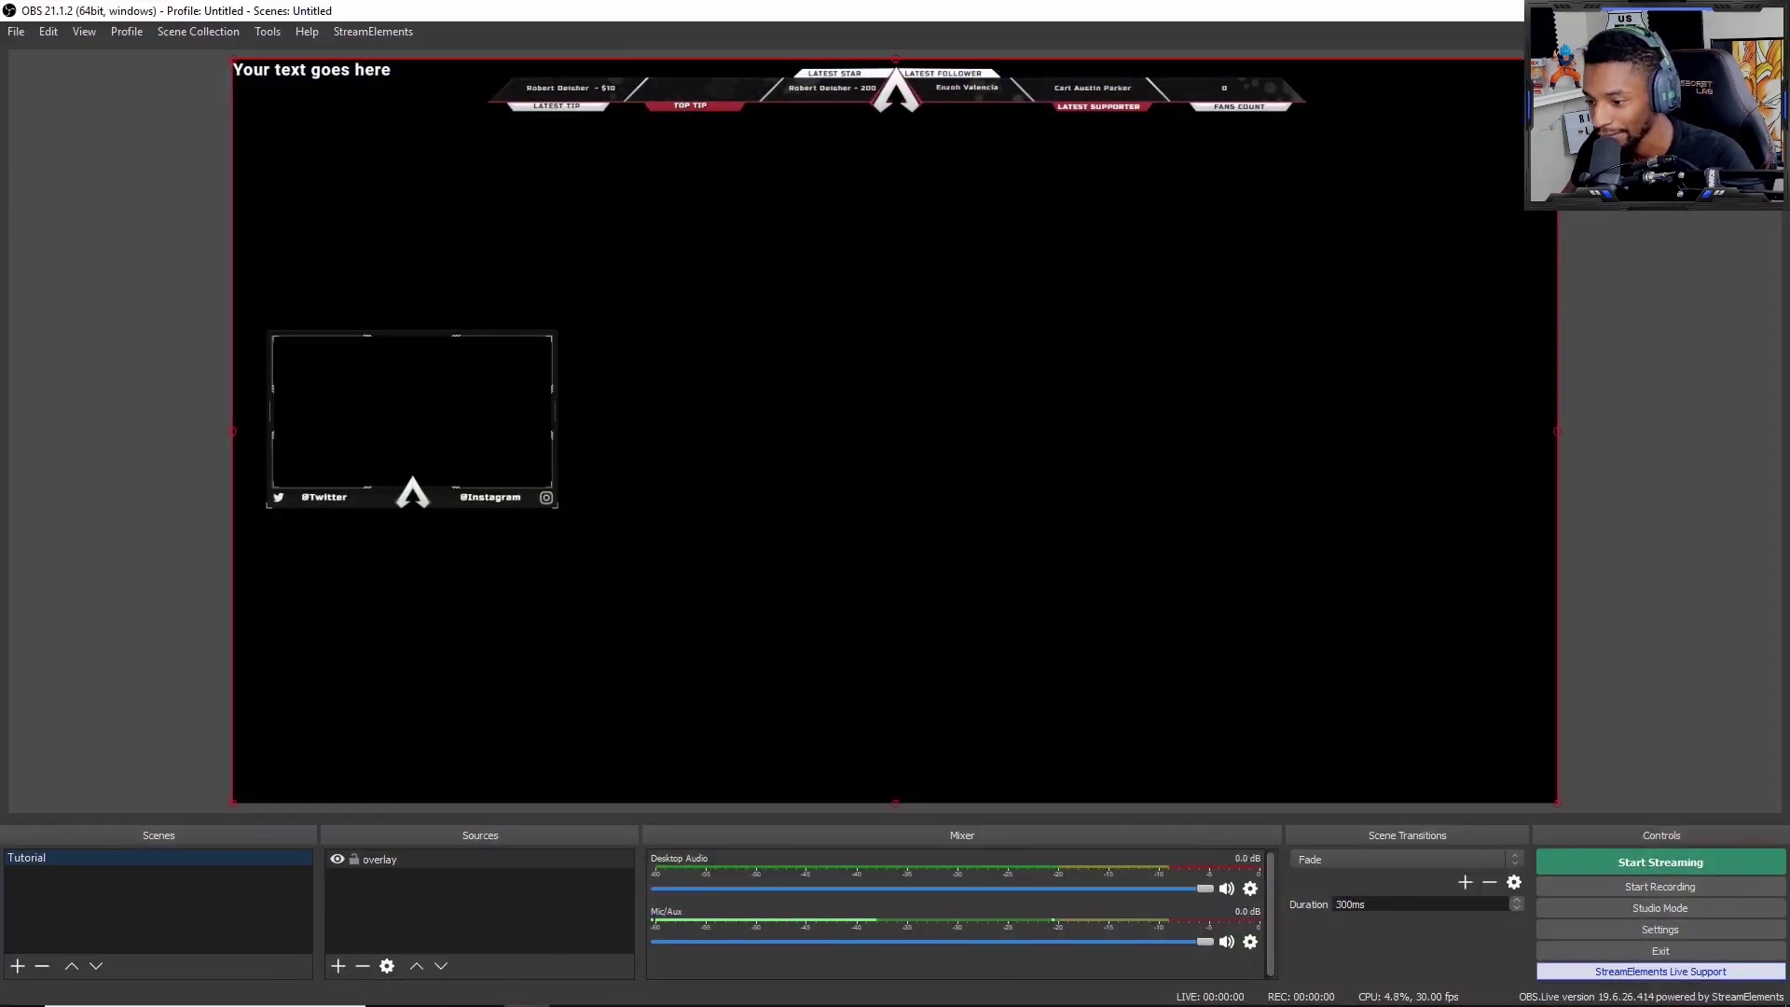
{"action": "left_click", "coordinate": [442, 979]}
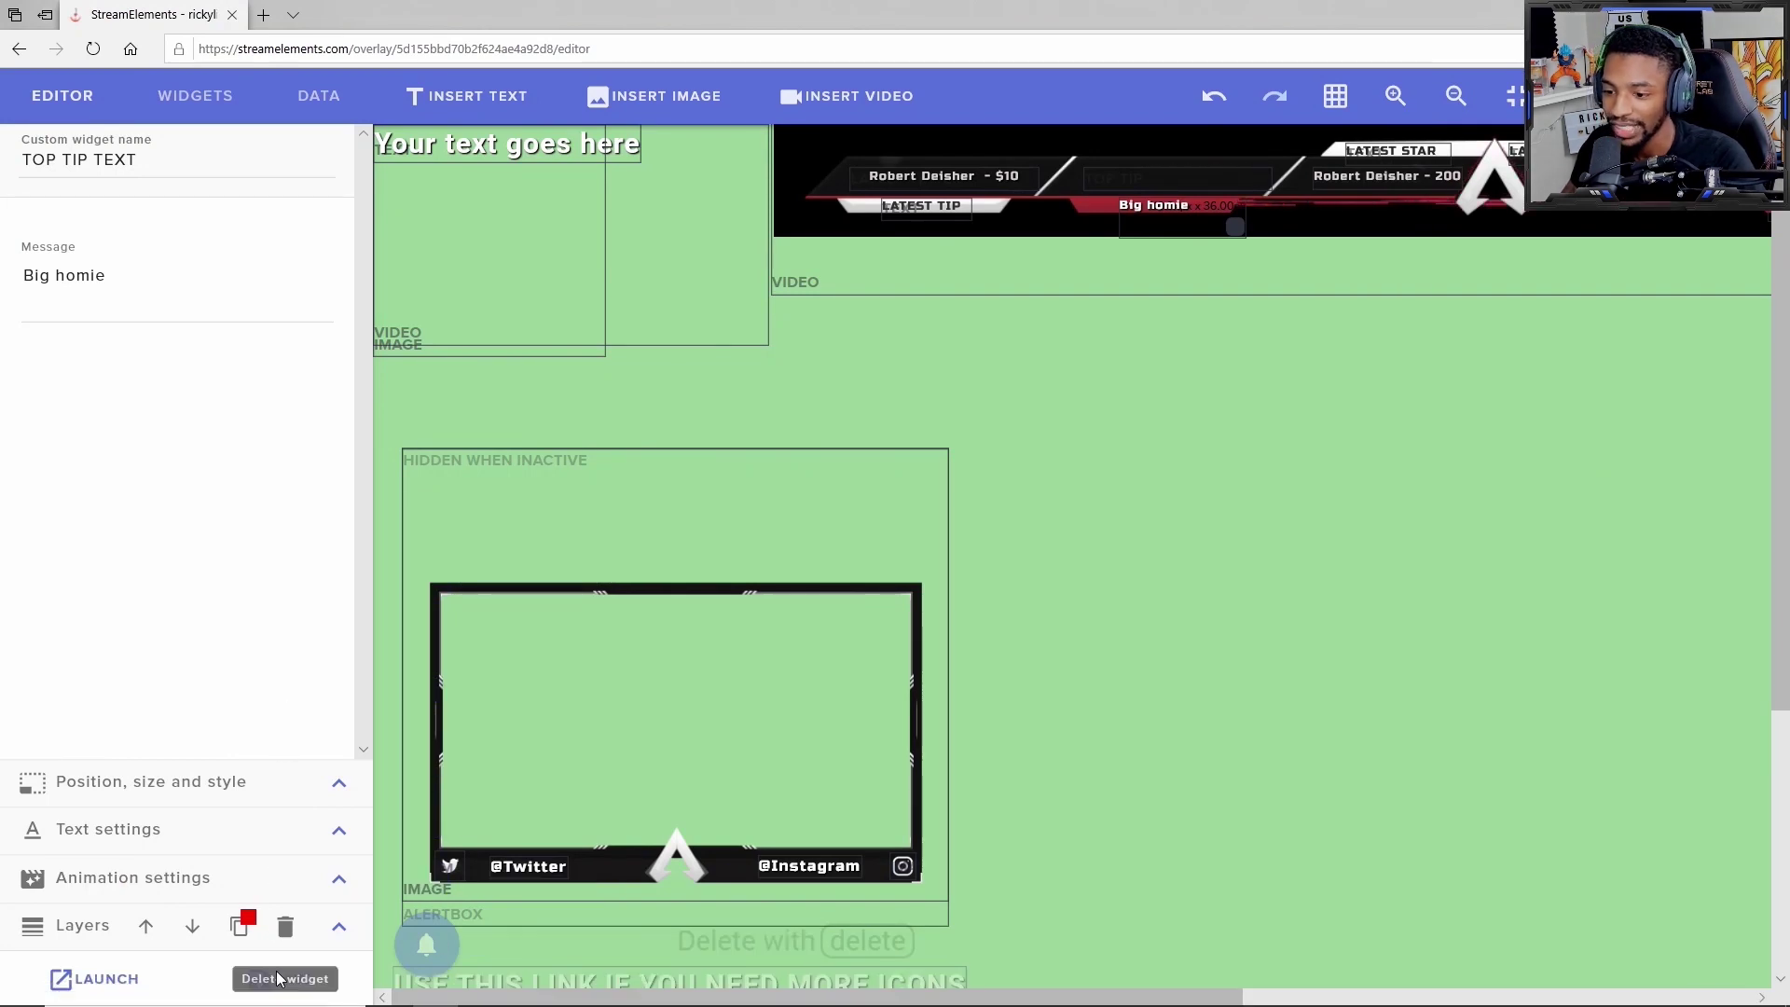
{"action": "left_click", "coordinate": [275, 987]}
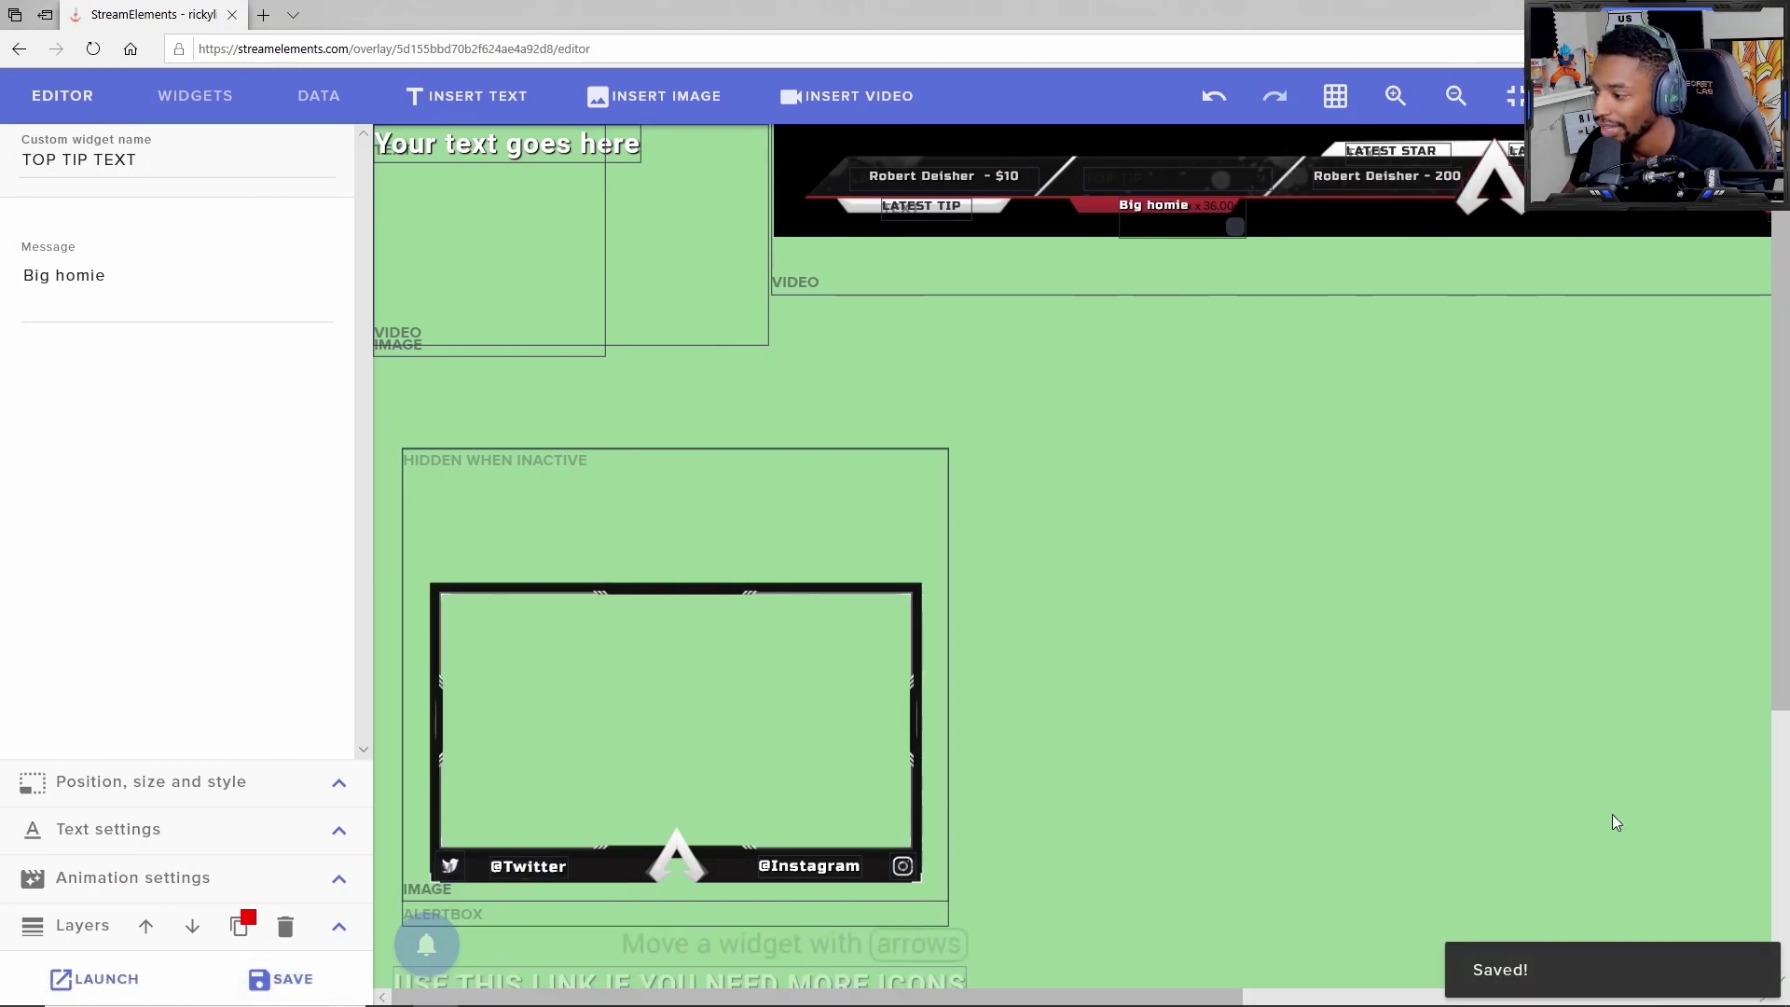
{"action": "left_click", "coordinate": [527, 988]}
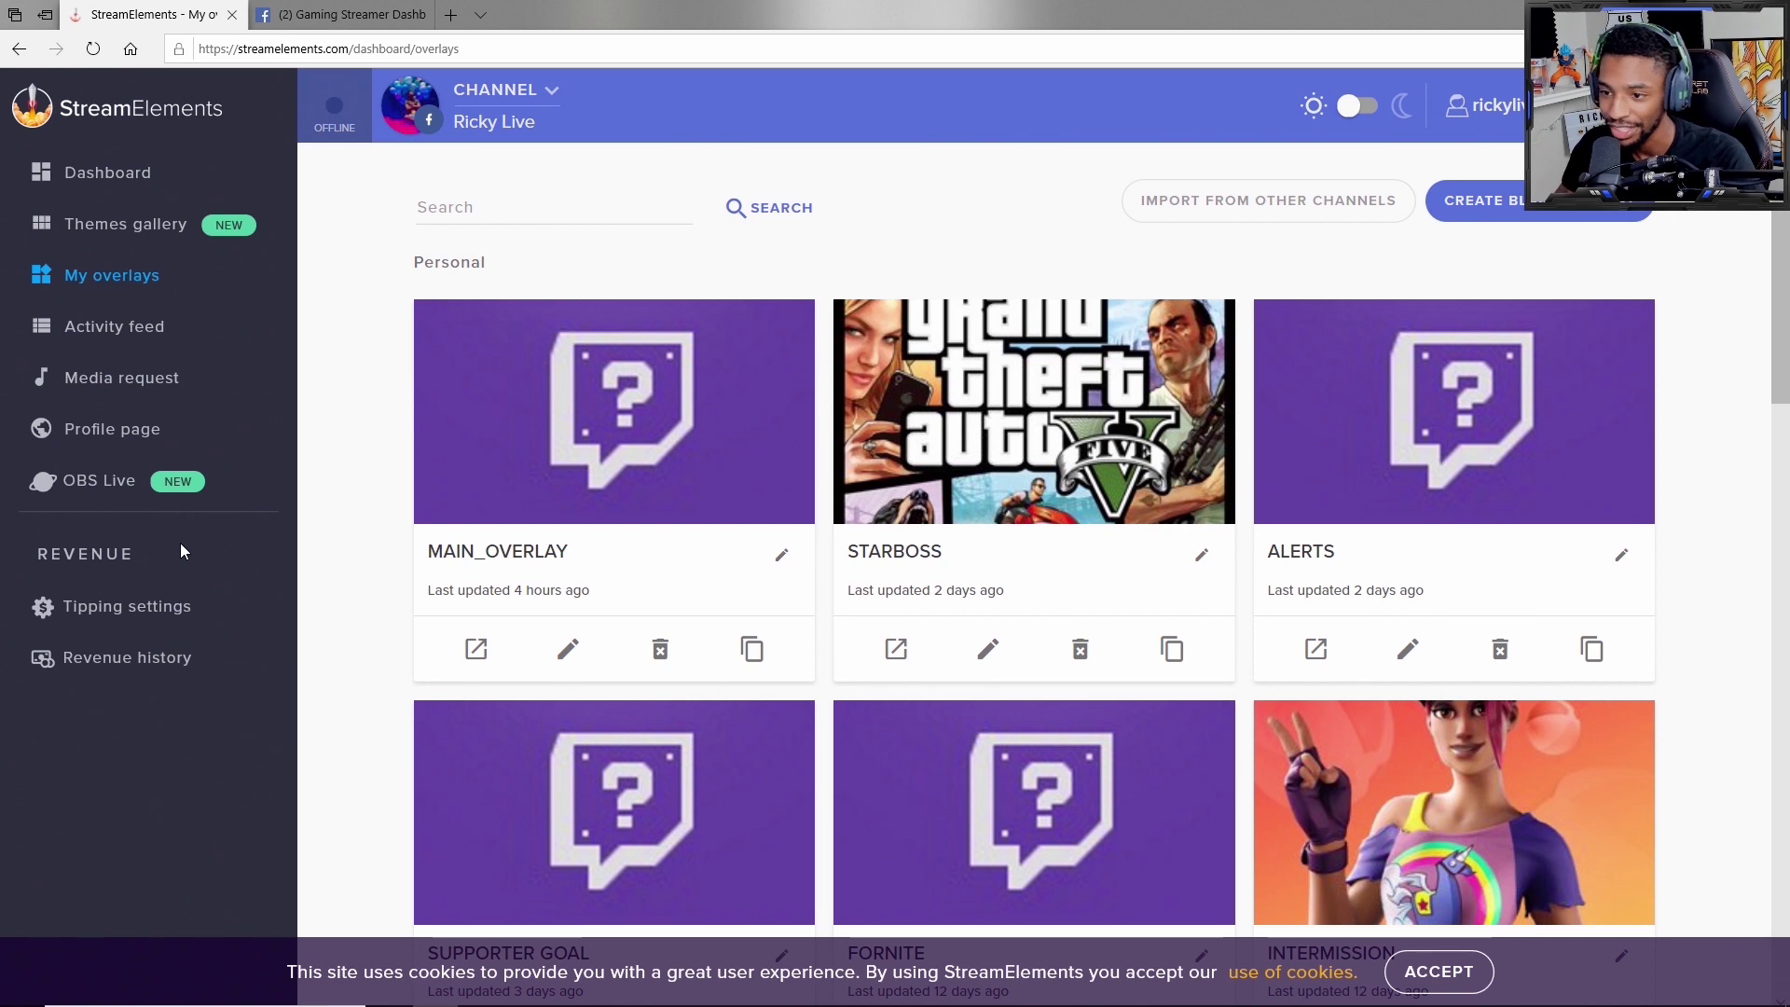
Step: Copy the full tipping page link from StreamElements' Tipping settings for use on Facebook
{"action": "left_click", "coordinate": [186, 608]}
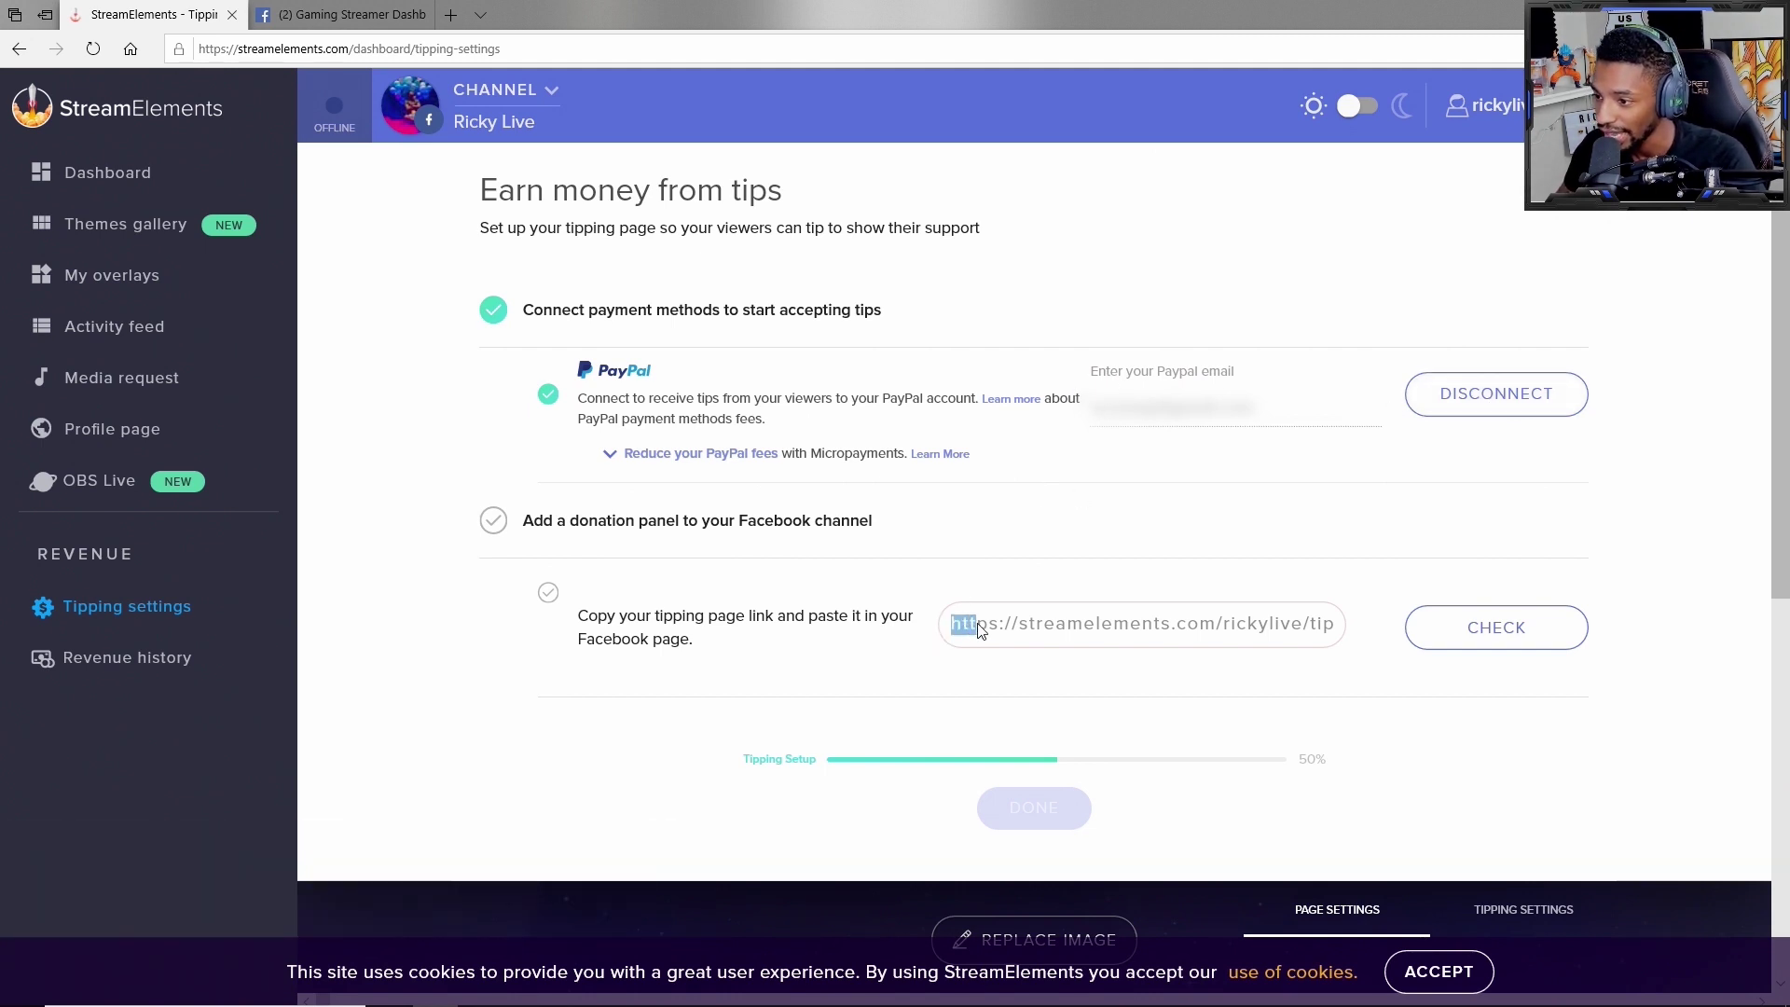
{"action": "left_click_drag", "start_coordinate": [1053, 631], "coordinate": [1324, 617]}
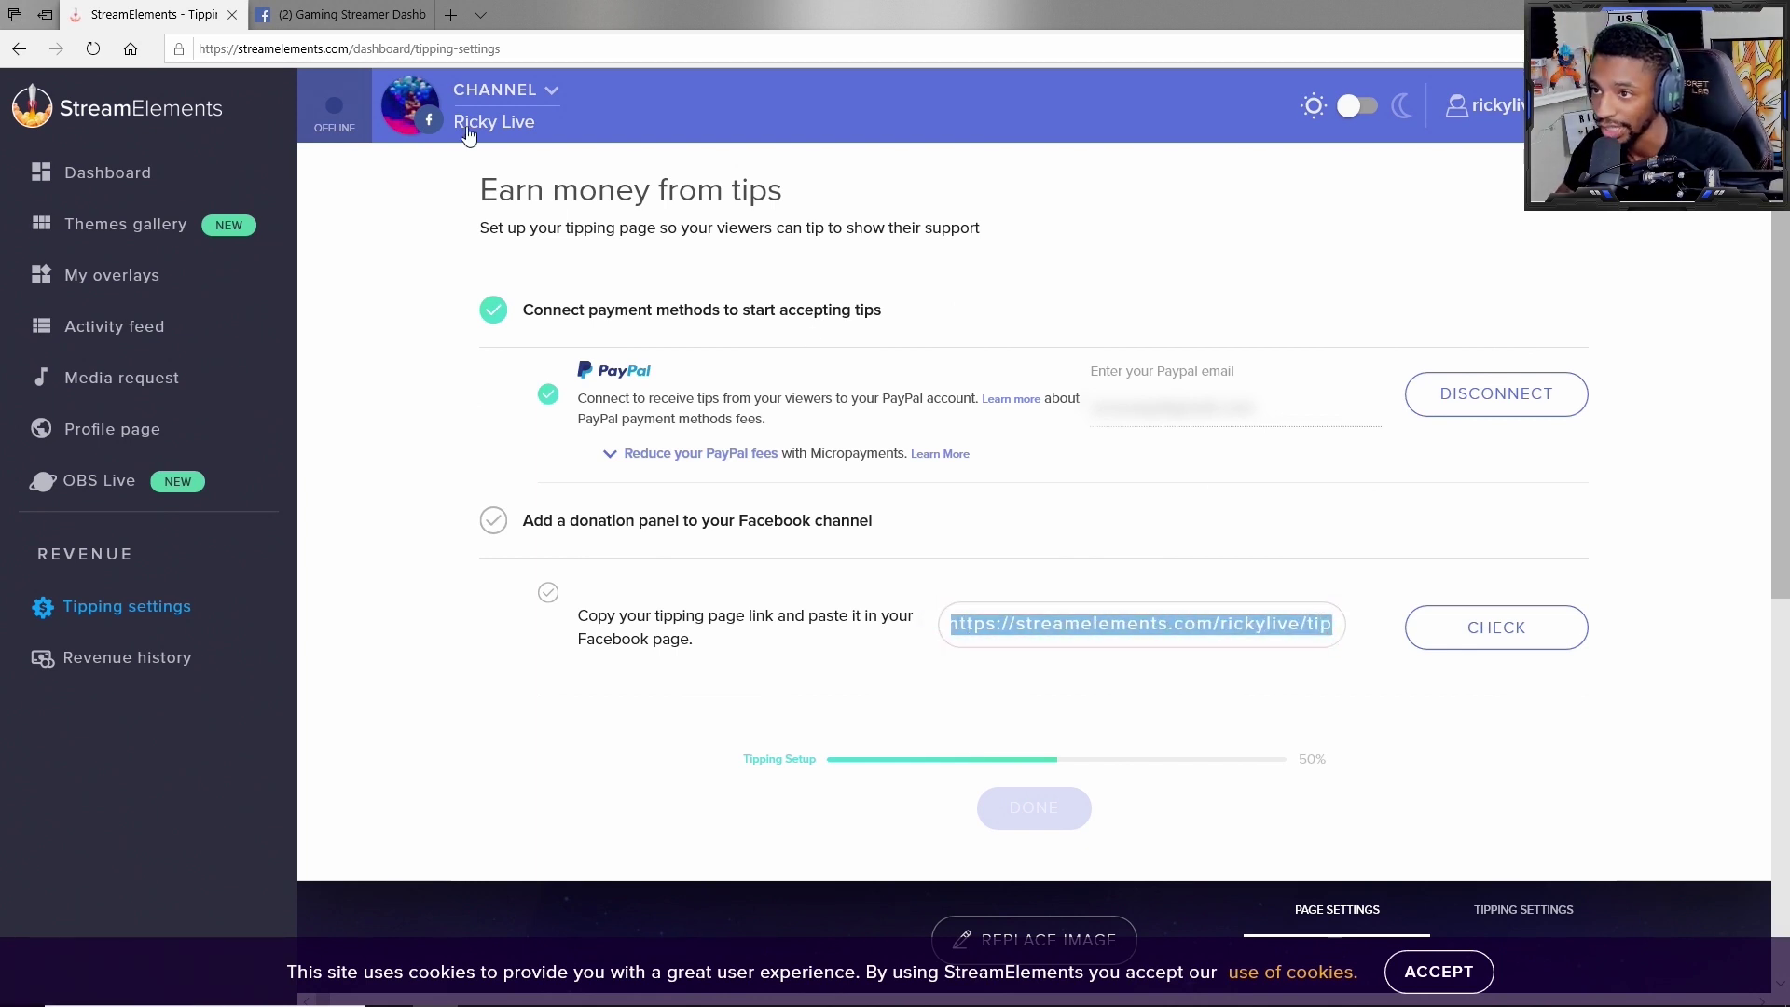
{"action": "left_click", "coordinate": [341, 8]}
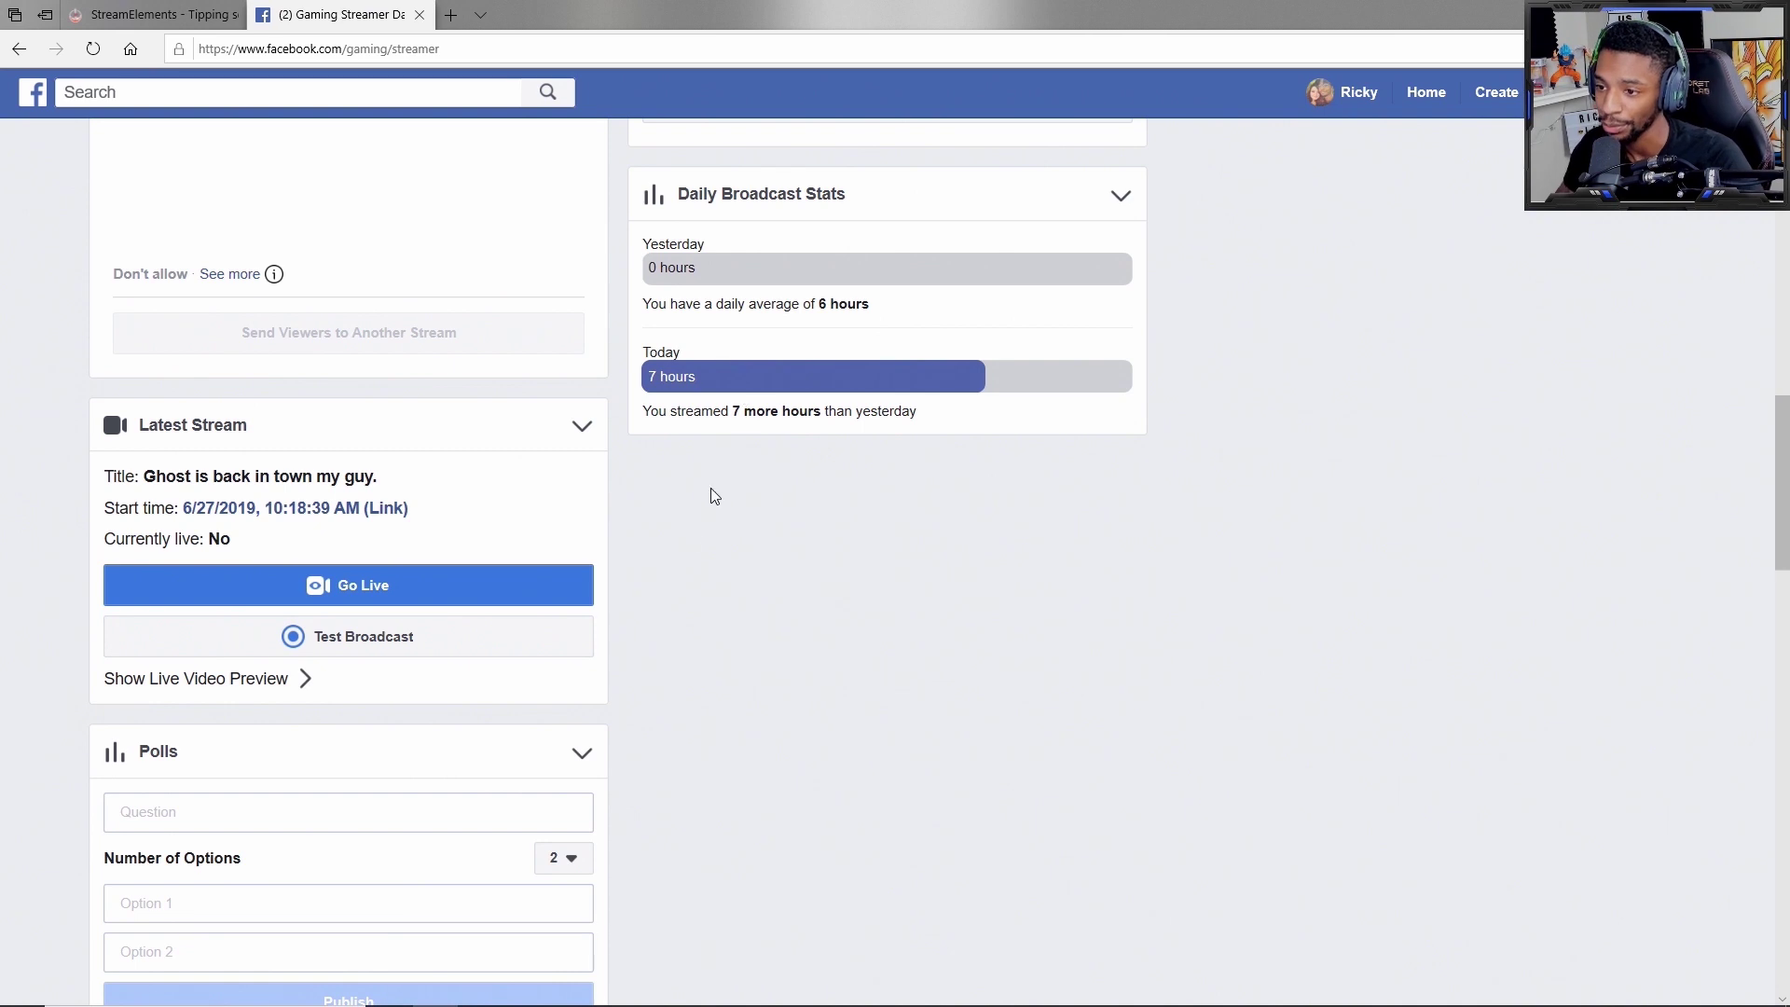
Step: Start a Facebook live broadcast and replace the post's old donation link with the copied tipping link
{"action": "left_click", "coordinate": [515, 593]}
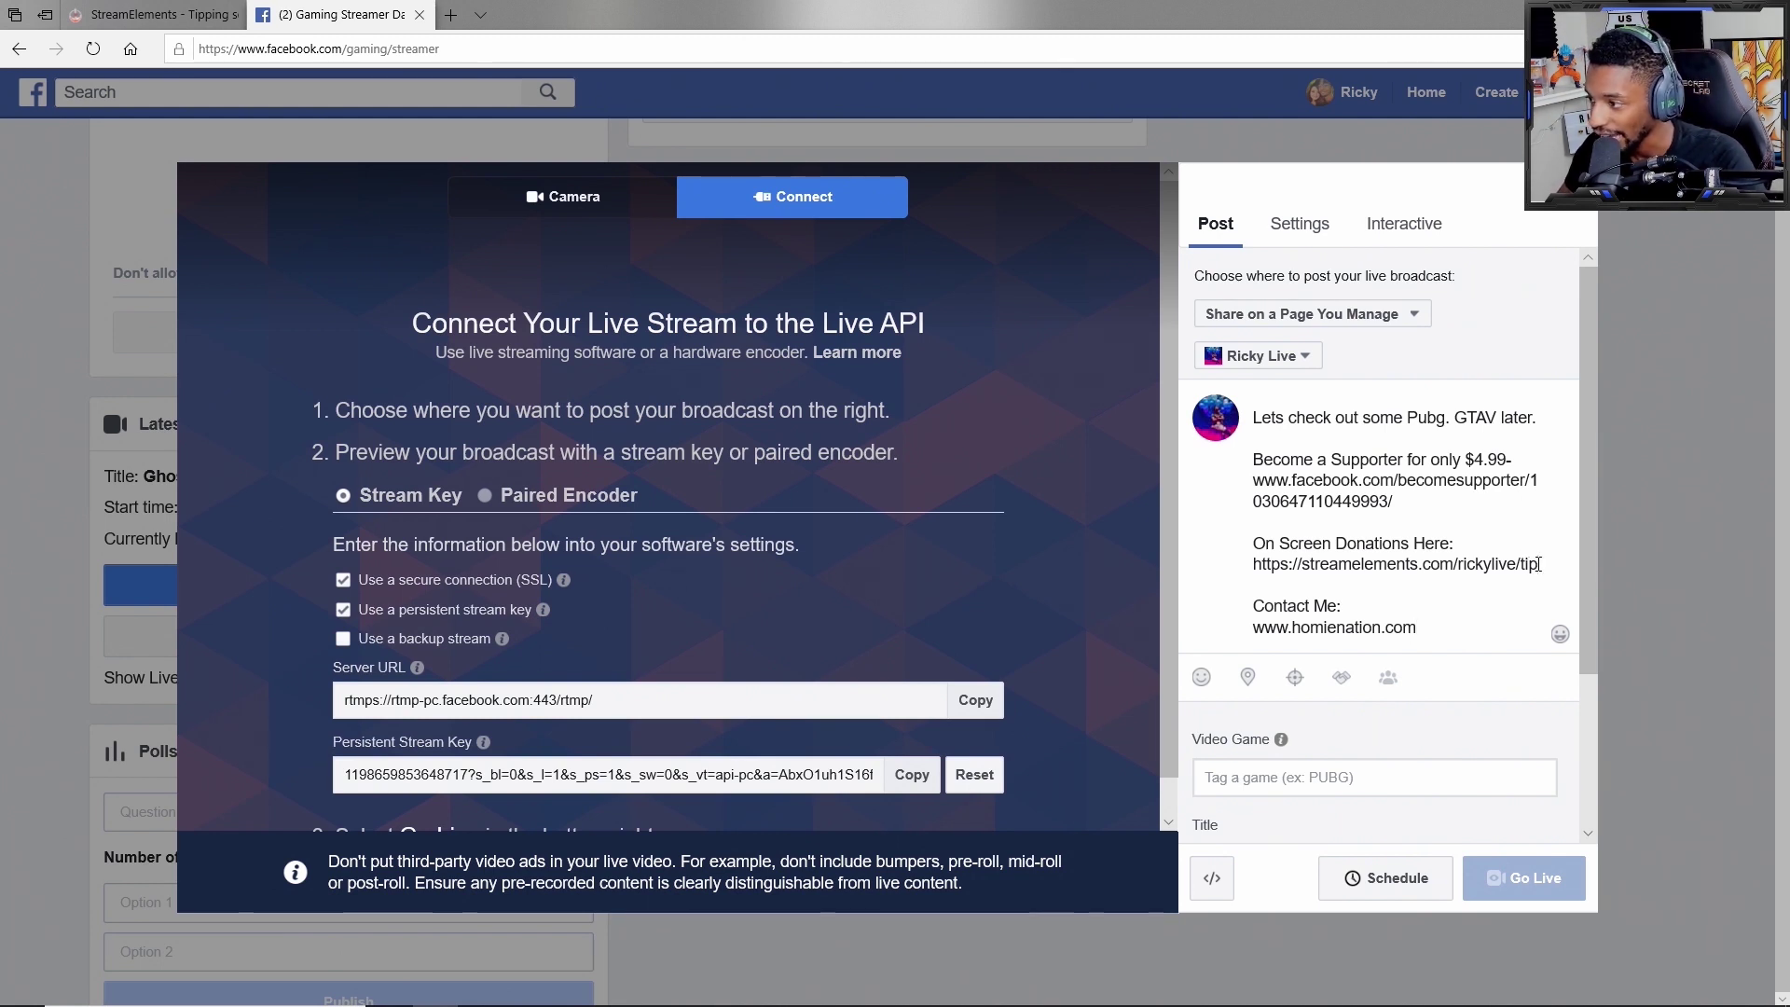
{"action": "left_click_drag", "start_coordinate": [1535, 565], "coordinate": [1271, 569]}
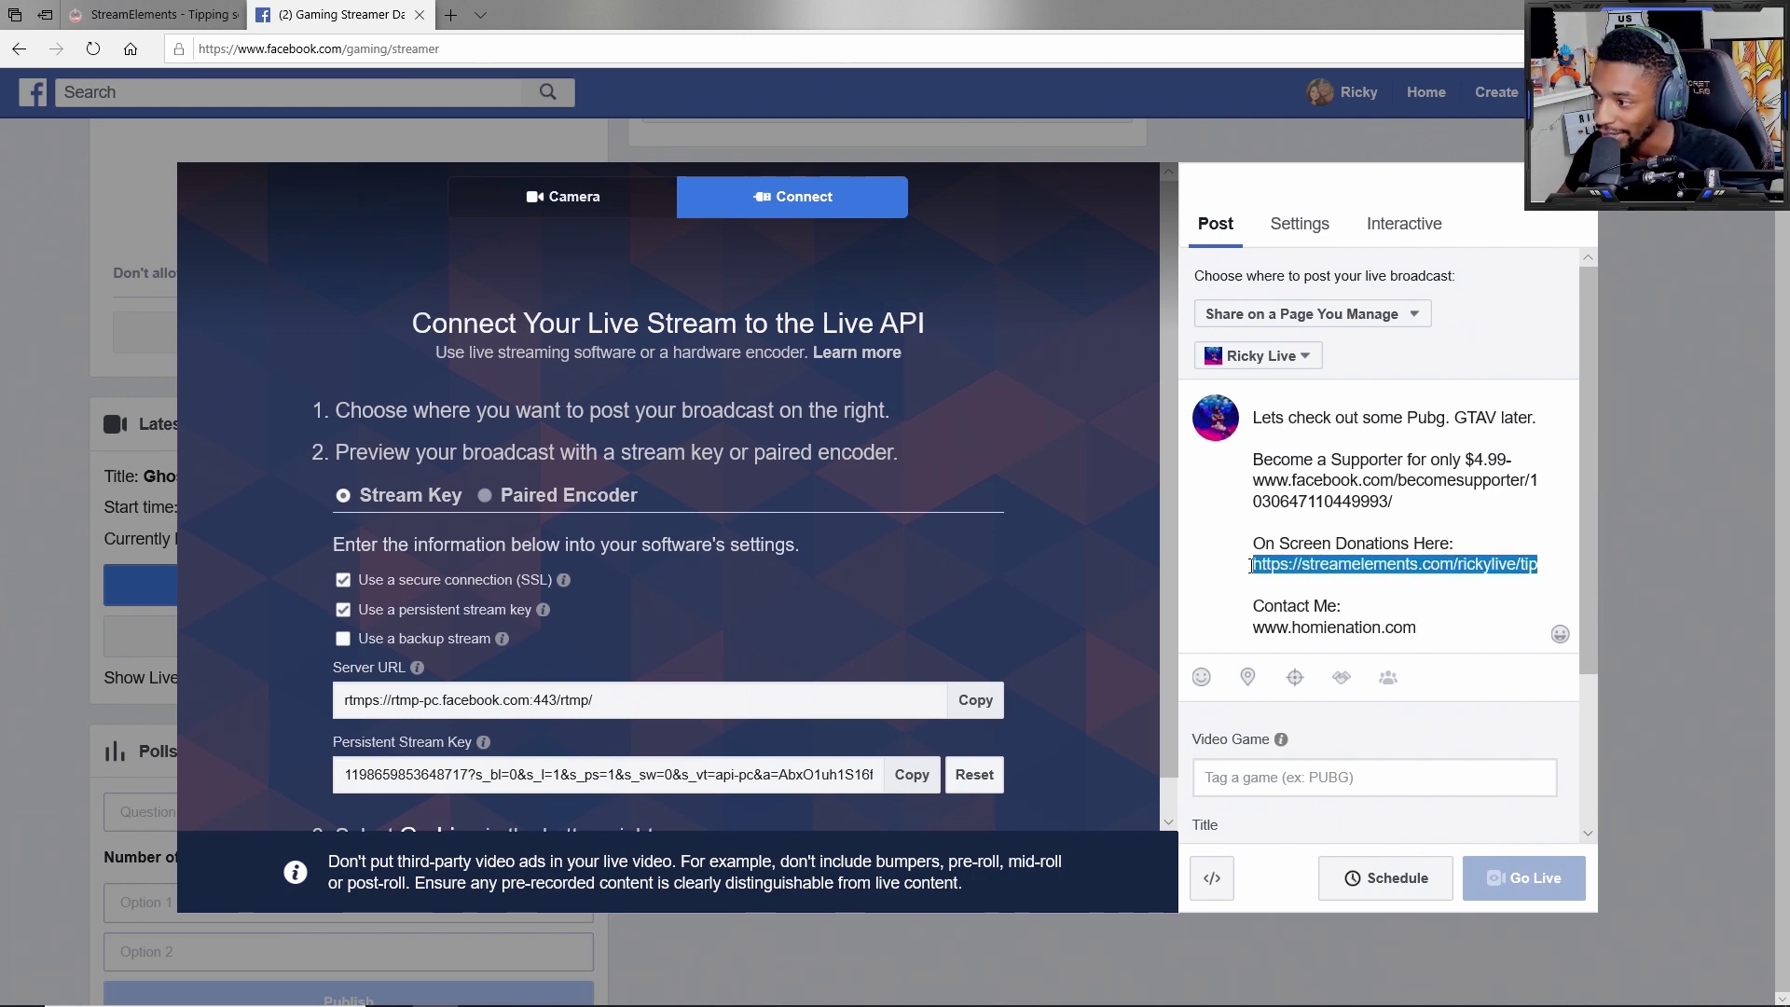
{"action": "key", "text": "ctrl+x"}
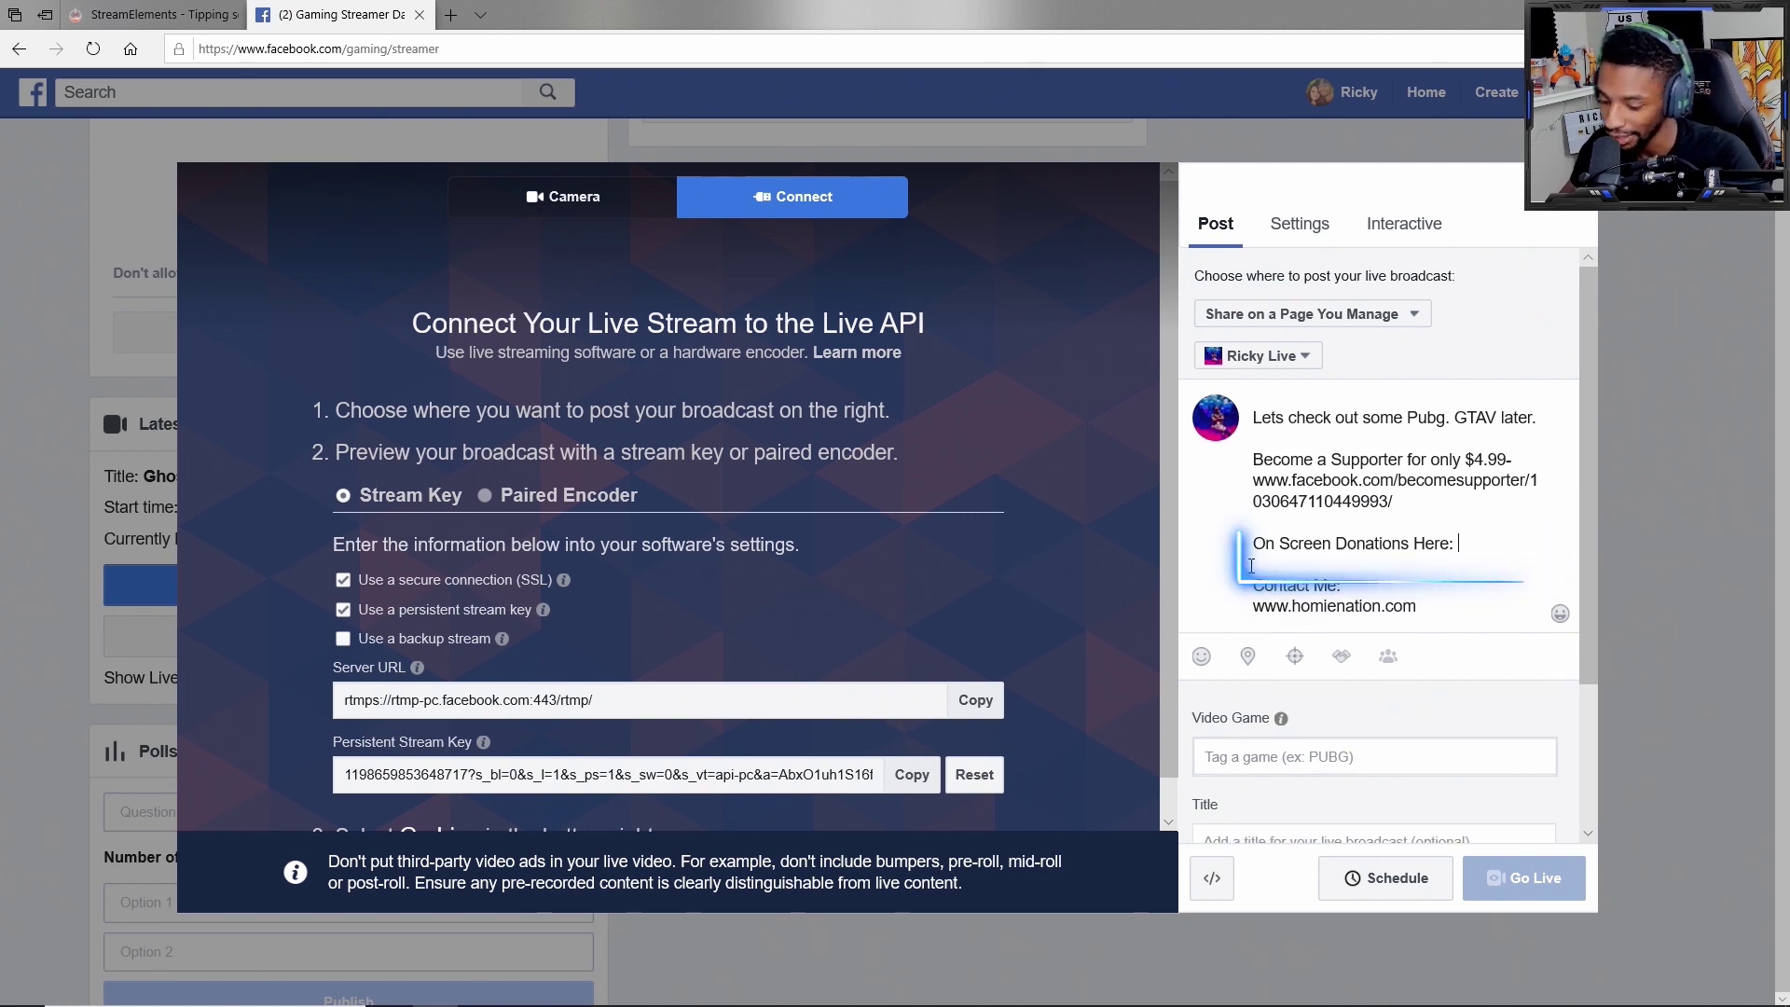
{"action": "key", "text": "ctrl+v"}
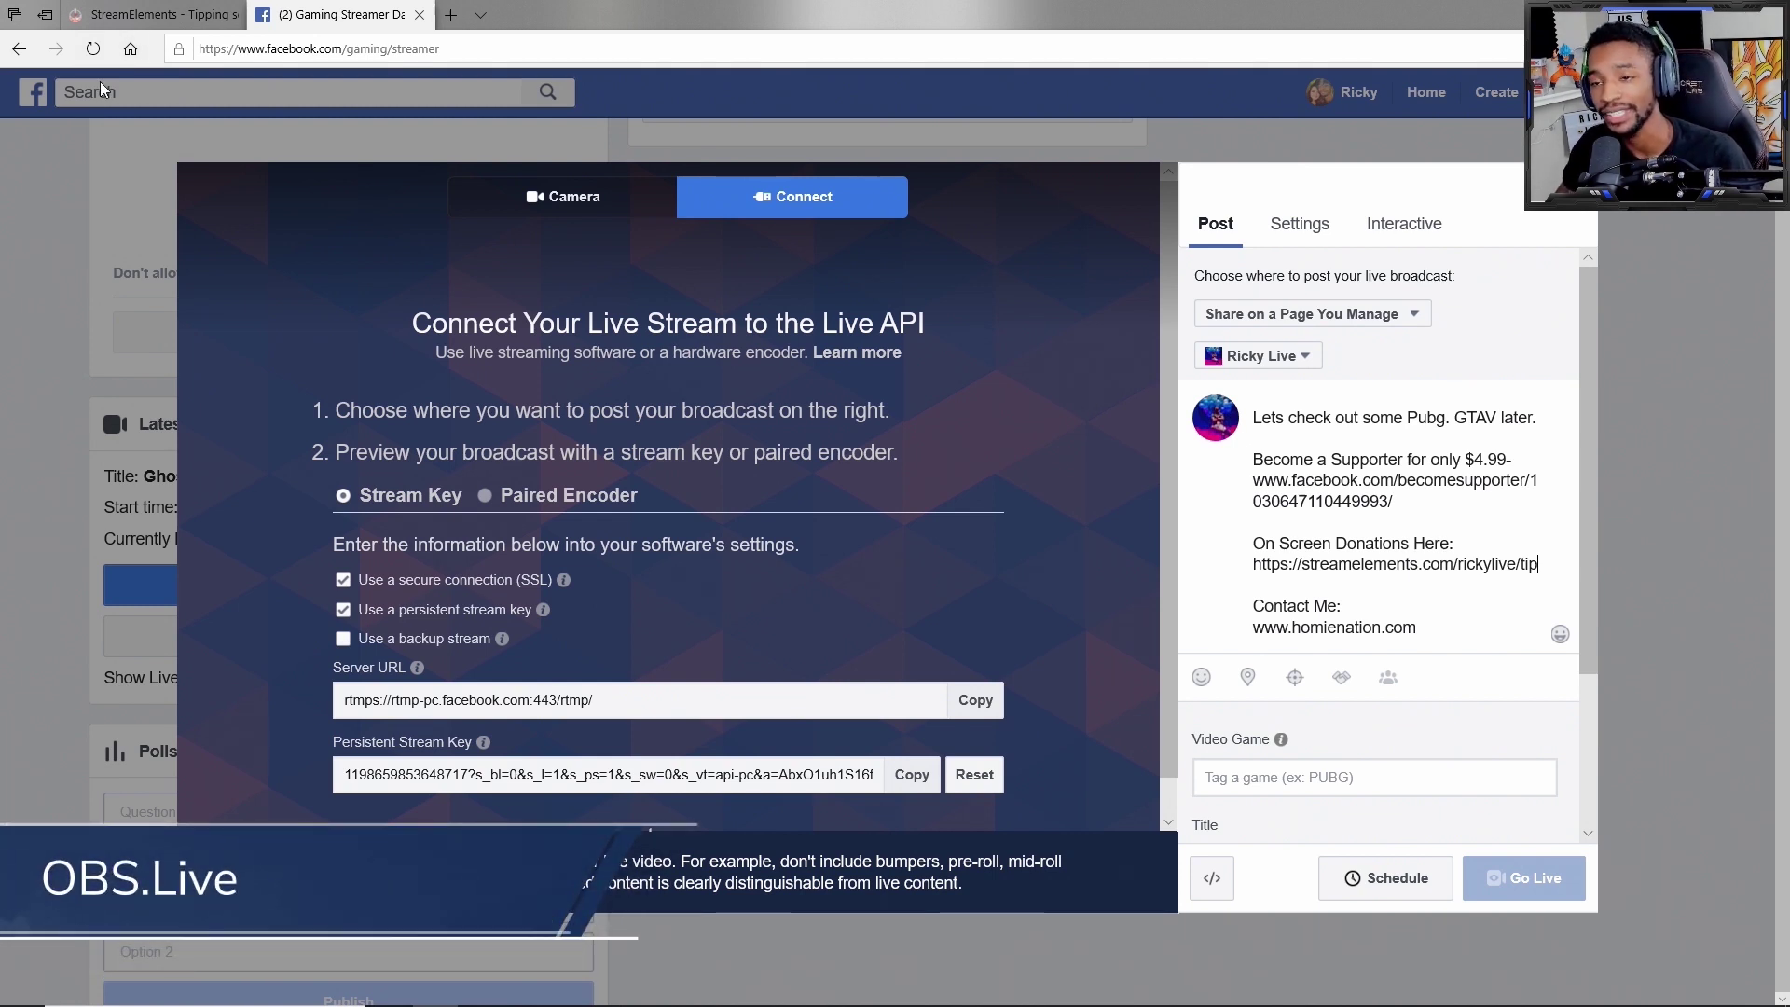
{"action": "mouse_move", "coordinate": [110, 11]}
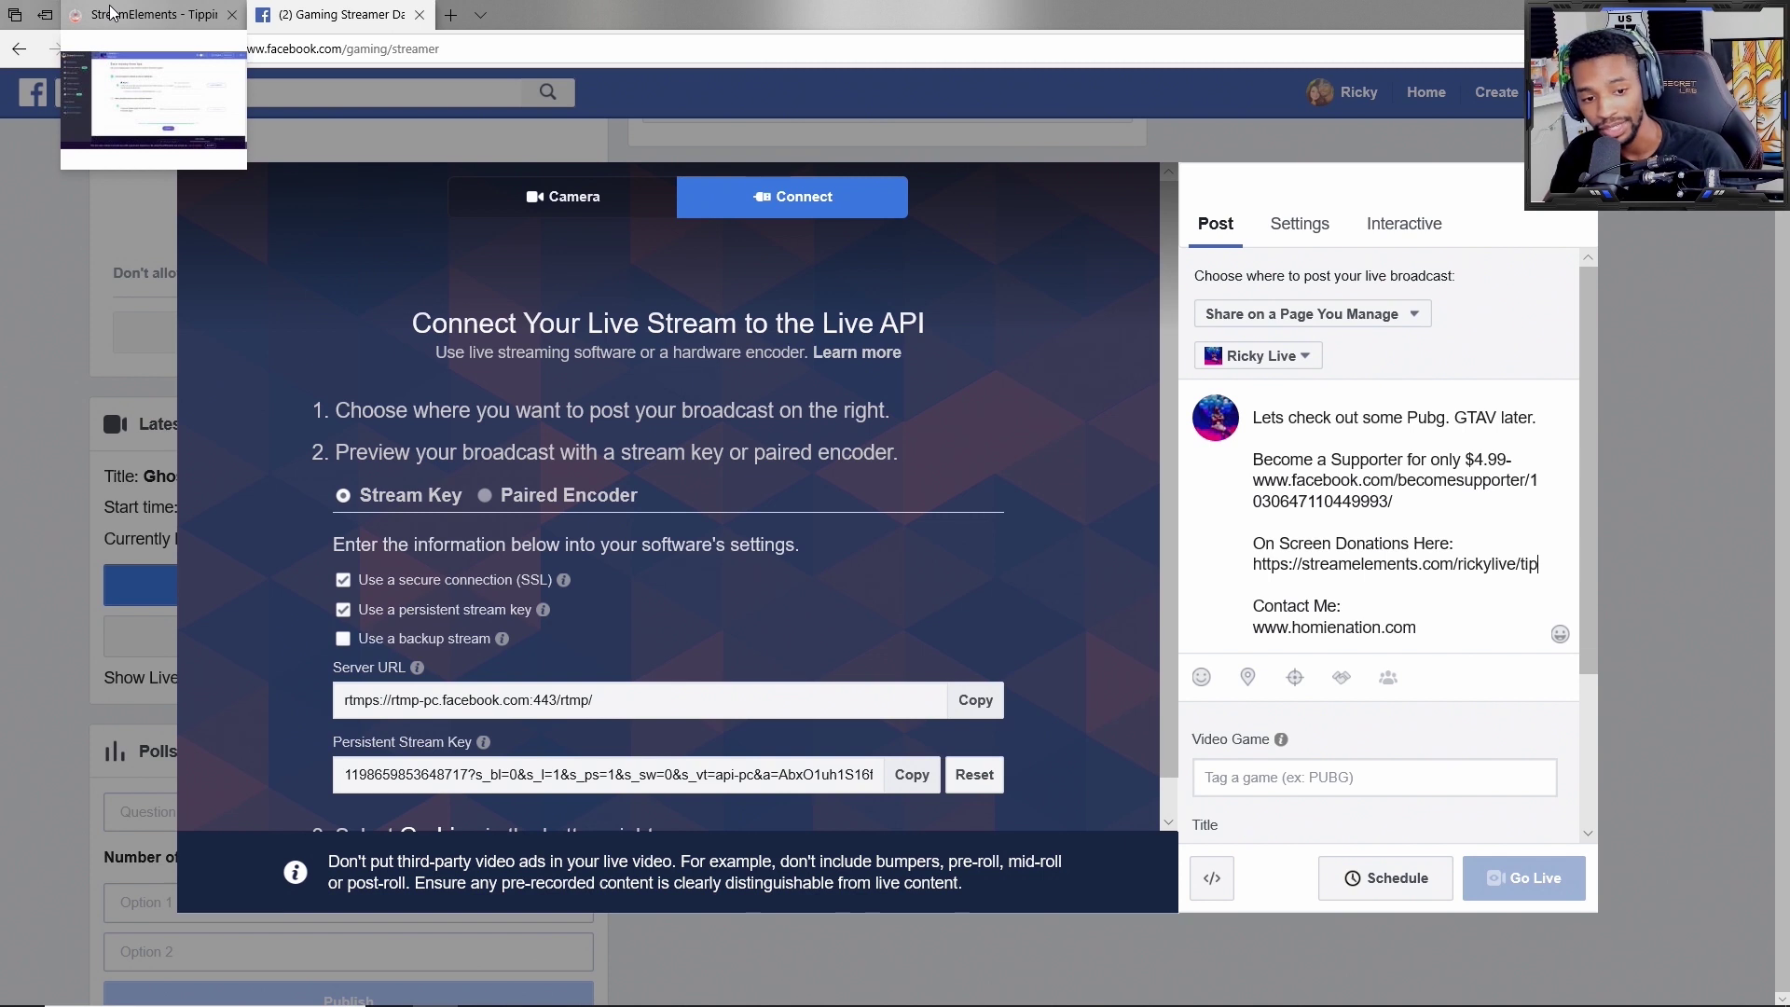
Step: Back in StreamElements, open the OBS.Live page and review its V0.5 download for OBS 23
{"action": "left_click", "coordinate": [170, 13]}
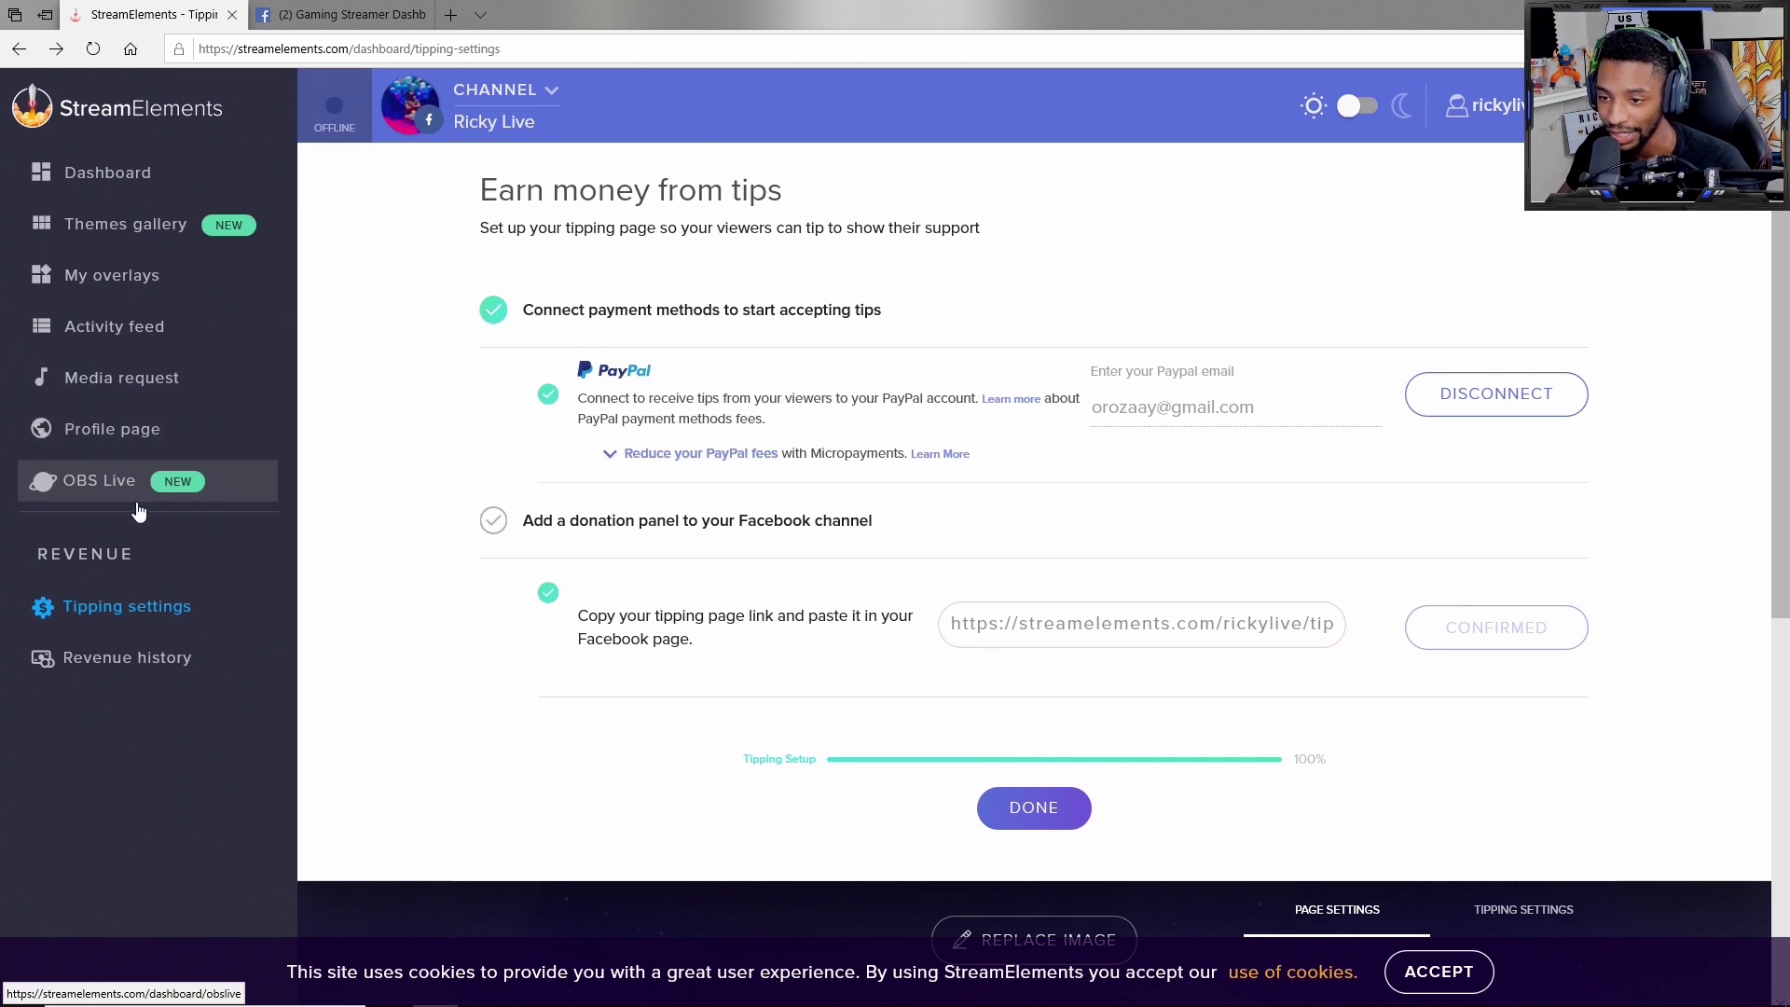
{"action": "left_click", "coordinate": [79, 503]}
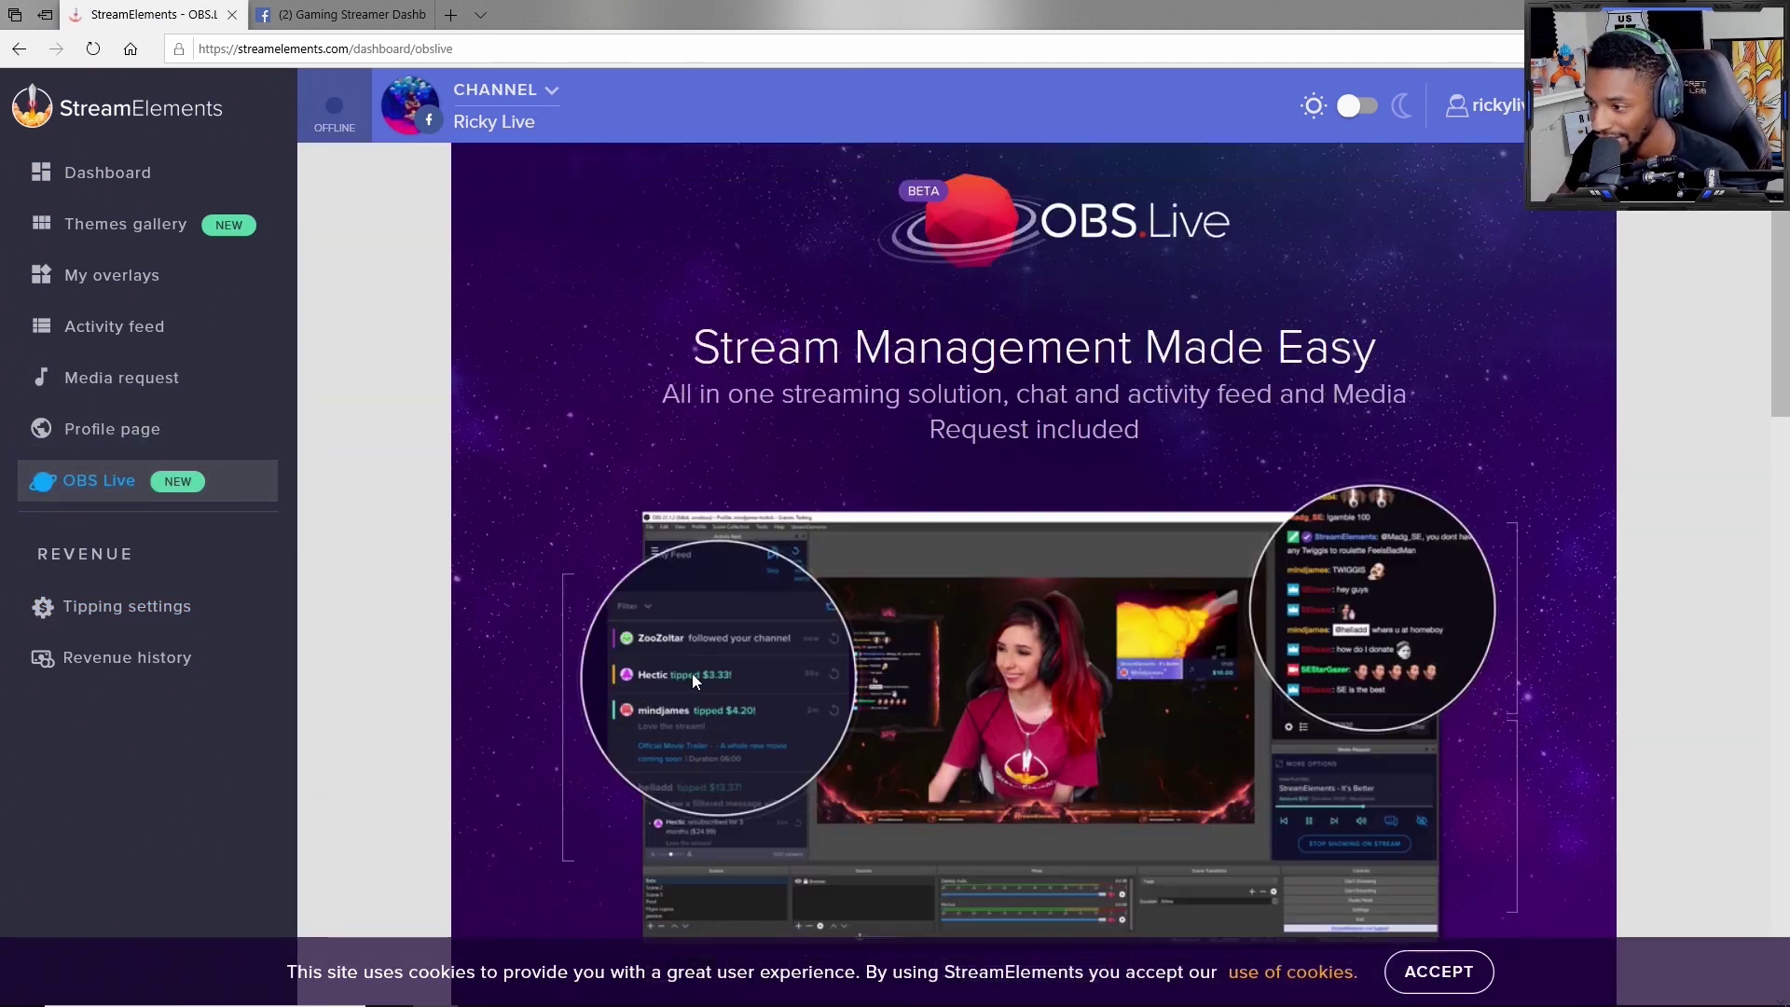
{"action": "scroll", "coordinate": [727, 673], "scroll_direction": "down", "scroll_amount": 5}
{"action": "scroll", "coordinate": [727, 673], "scroll_direction": "up", "scroll_amount": 3}
{"action": "scroll", "coordinate": [803, 736], "scroll_direction": "down", "scroll_amount": 2}
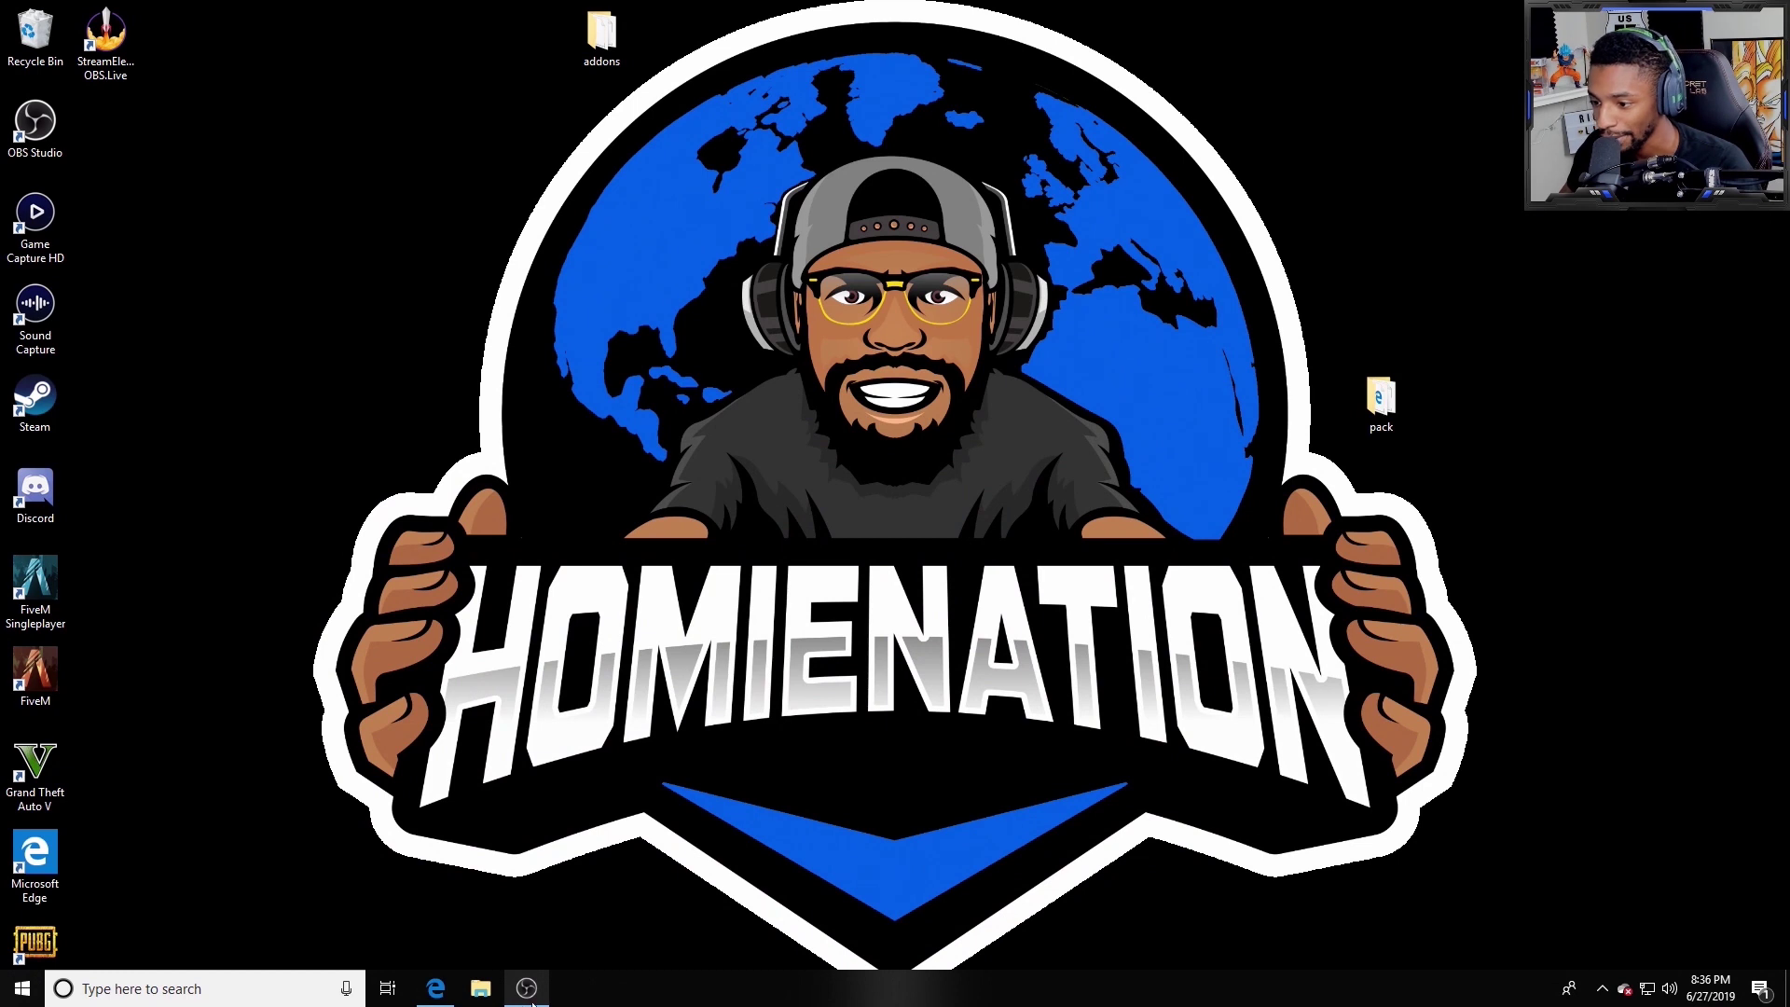
Step: Launch OBS with OBS.Live and post the comment 'Nice to have you on board' in the comments dock
{"action": "left_click", "coordinate": [536, 1000]}
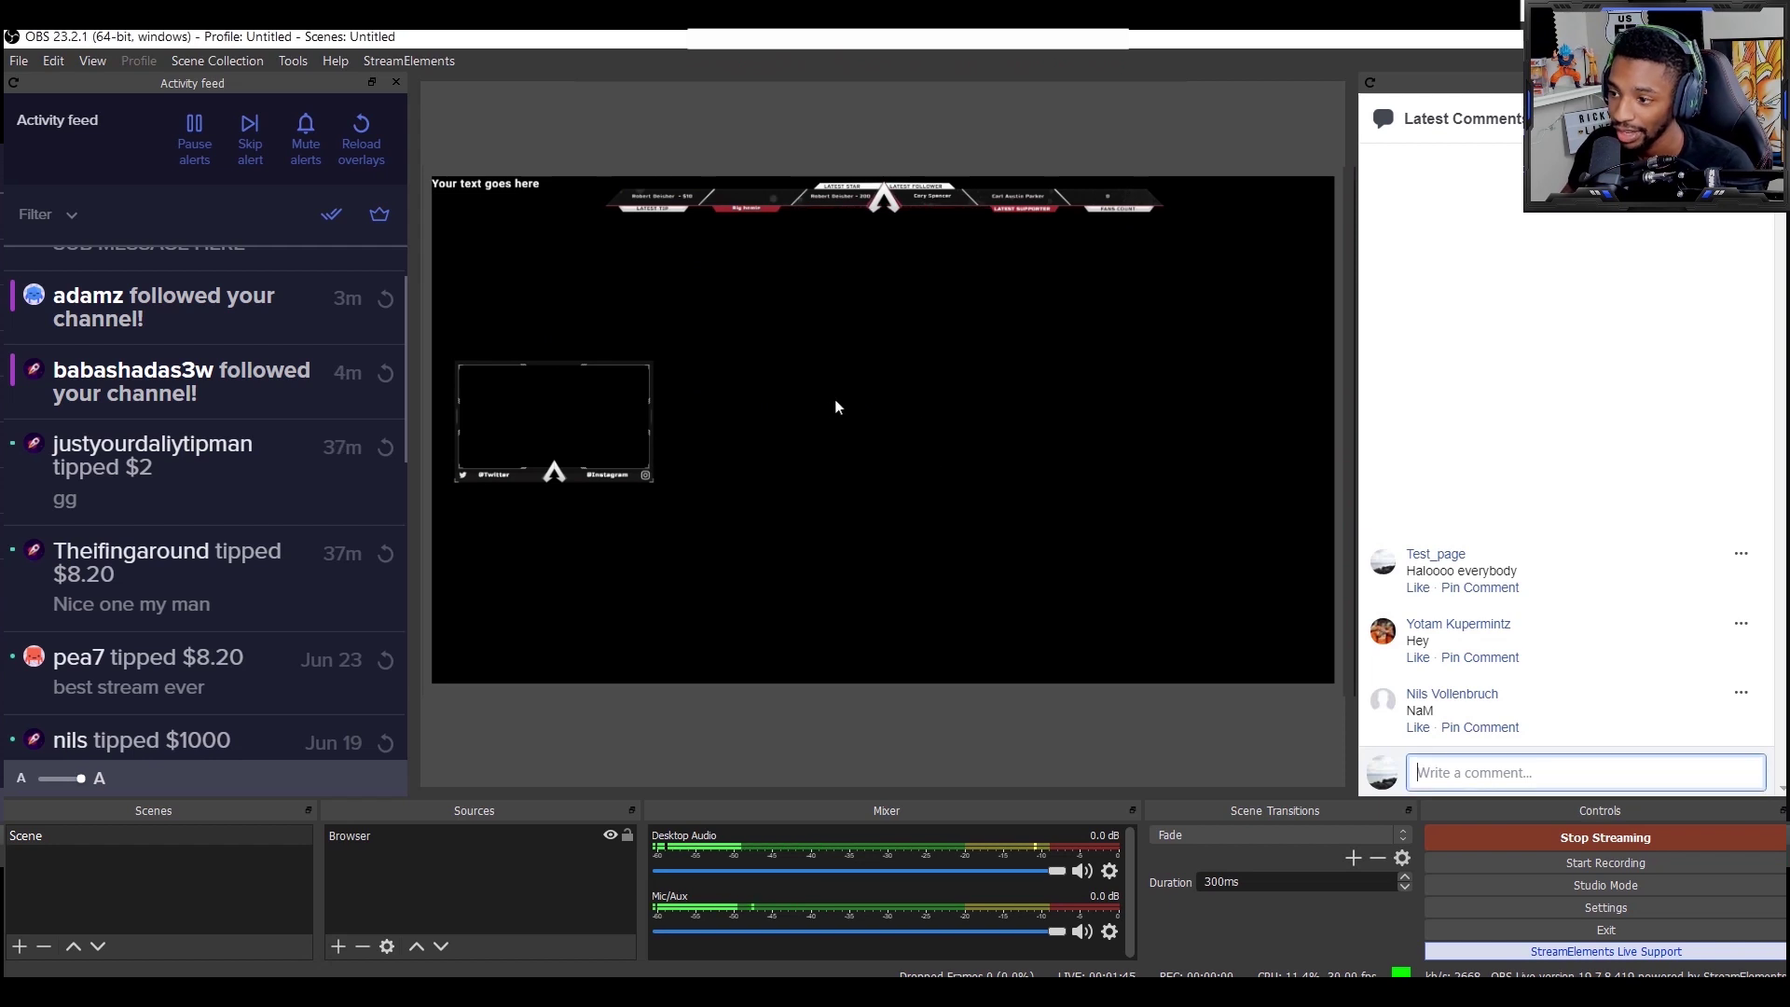
{"action": "type", "text": "Nice to ha"}
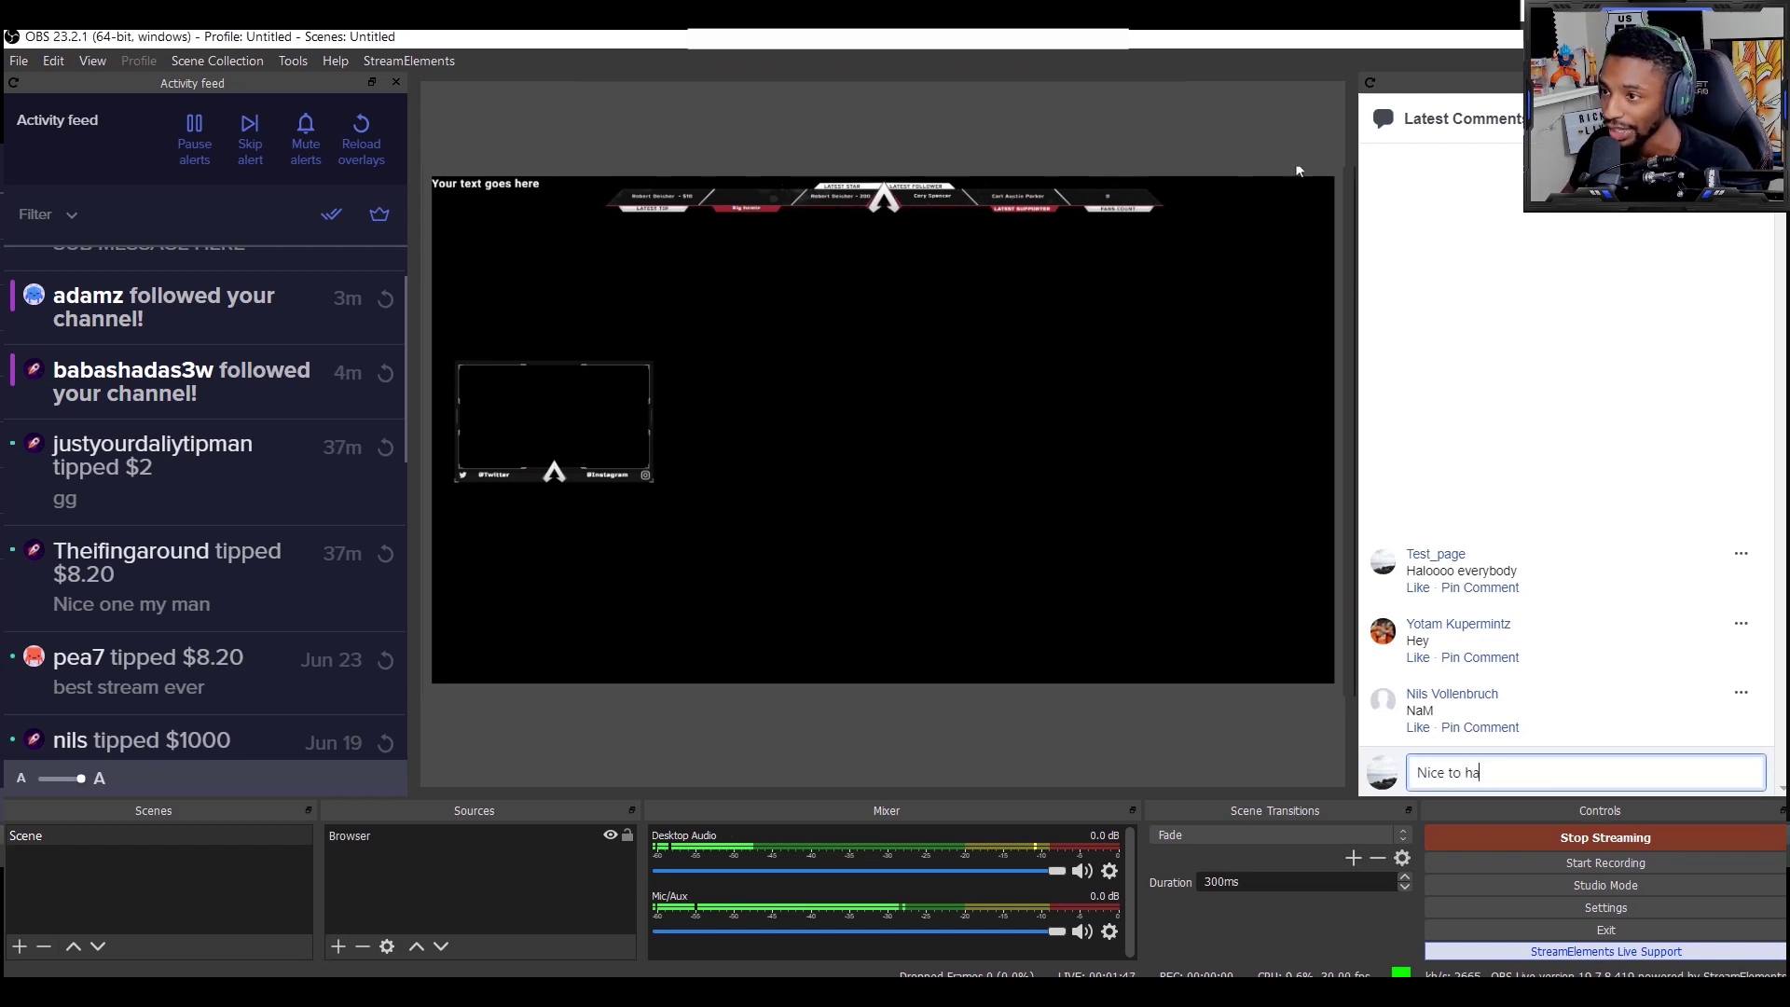
{"action": "type", "text": "ve you on board"}
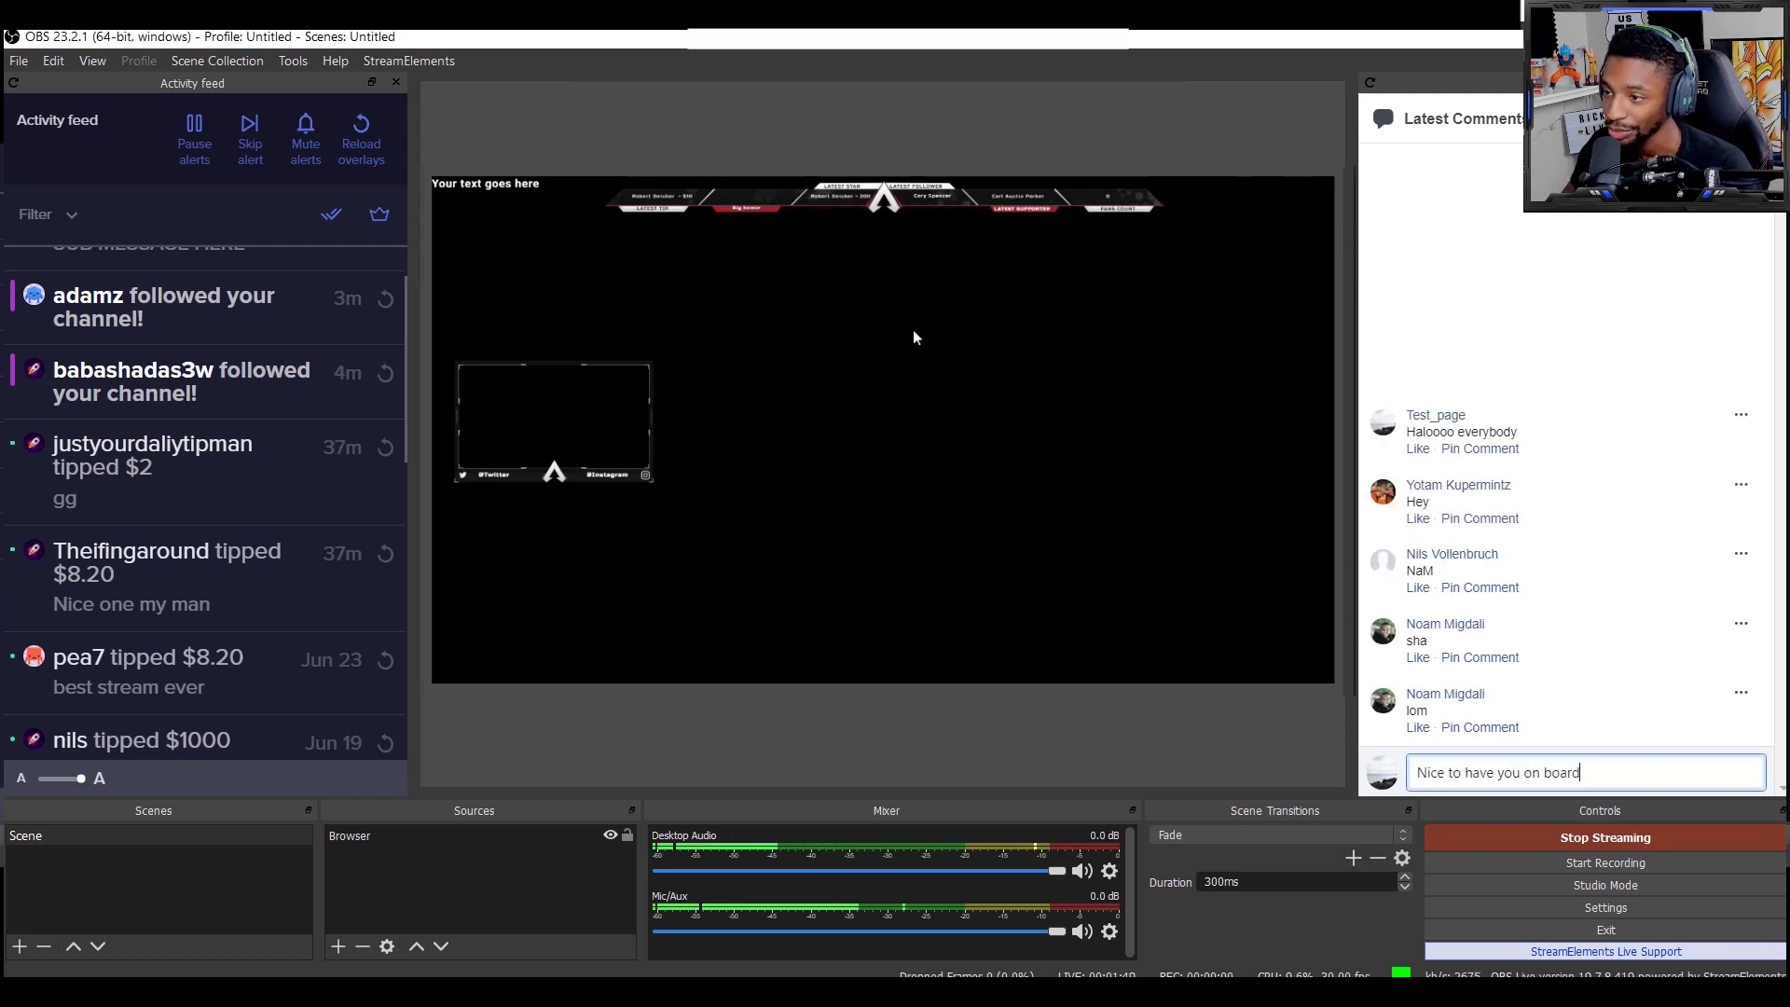
{"action": "key", "text": "BackSpace"}
{"action": "key", "text": "BackSpace"}
{"action": "key", "text": "Return"}
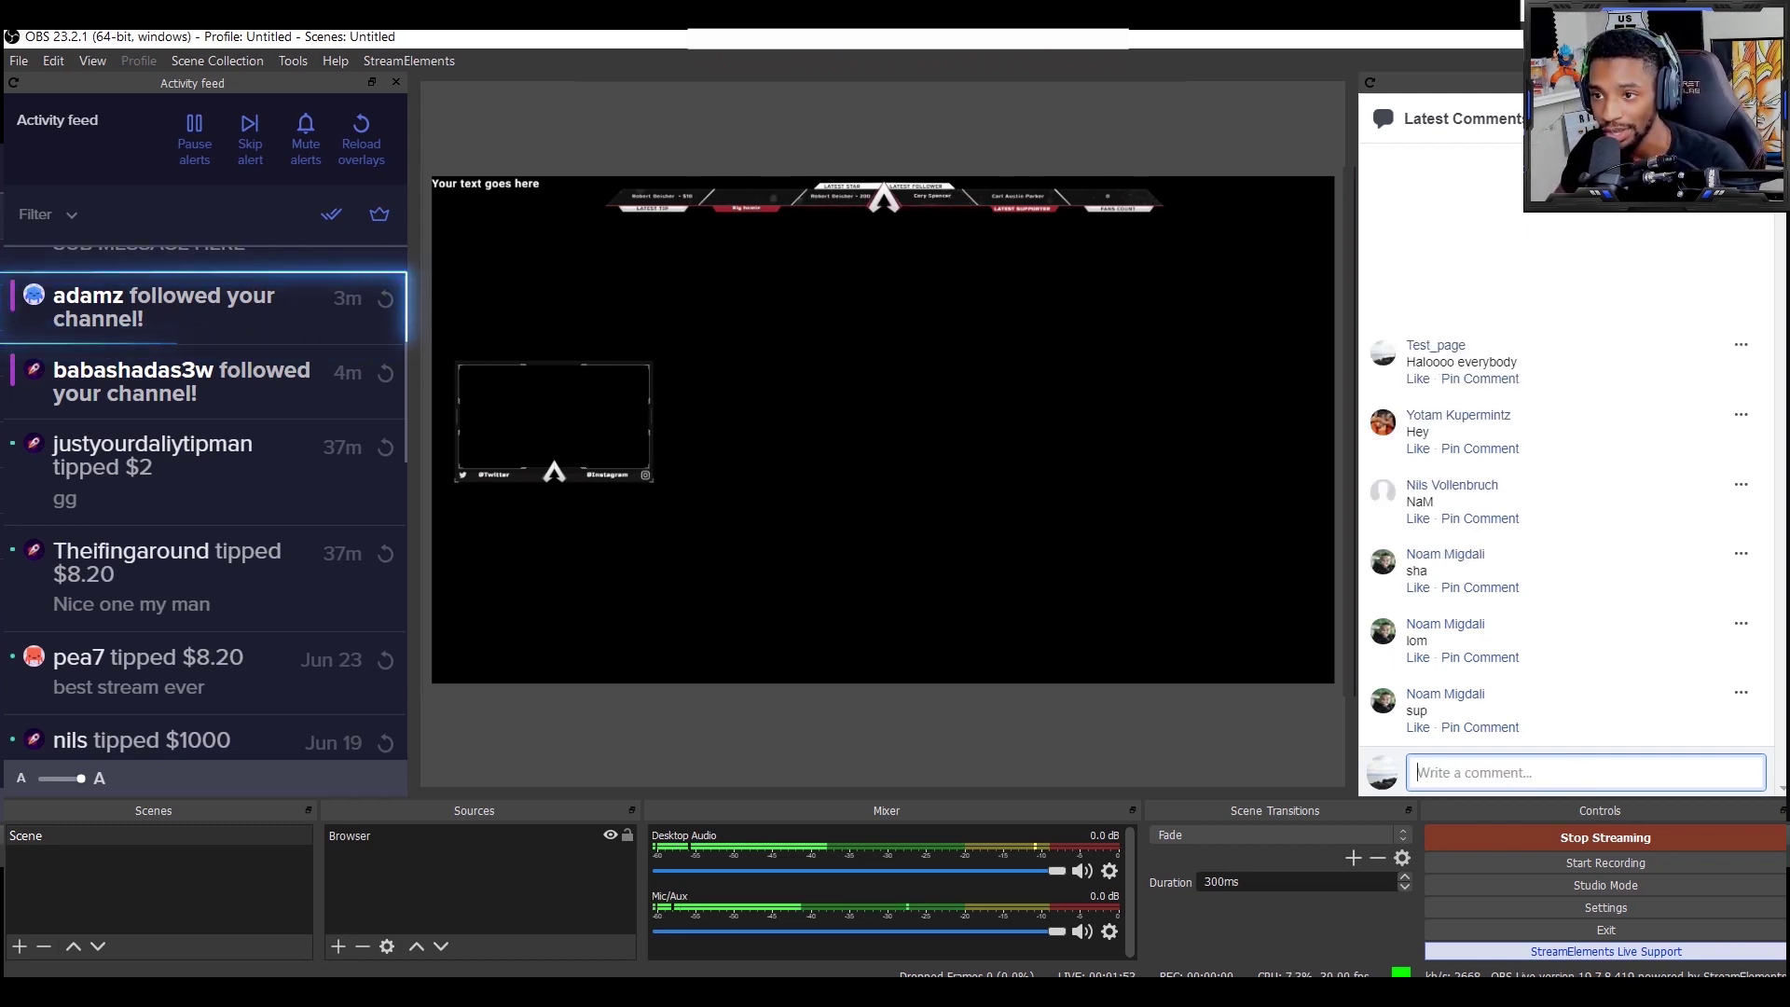